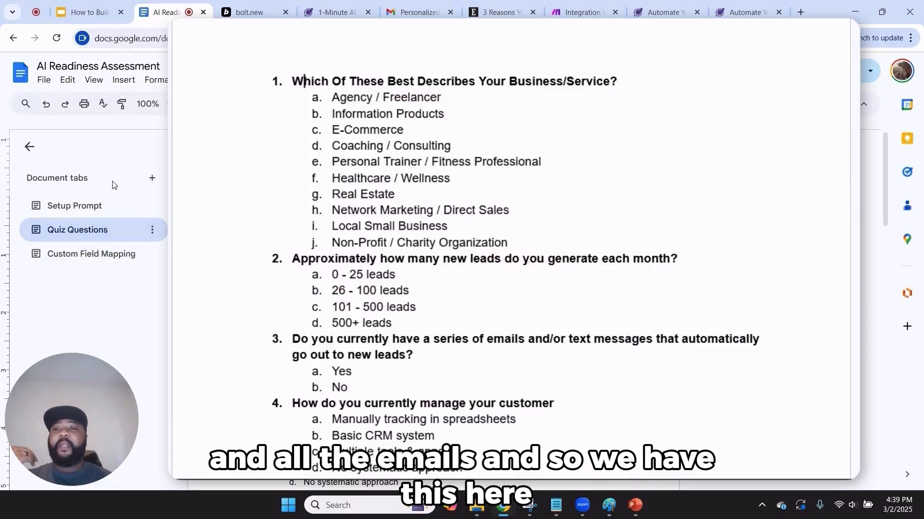
Go to the Setup Prompt tab and read through the prompt, including its technology list
left_click(92, 206)
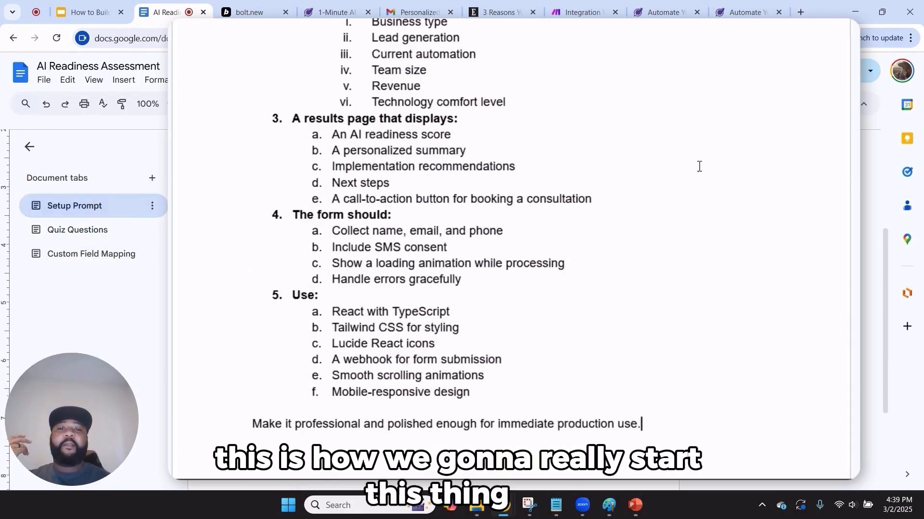
scroll(687, 186, "up", 5)
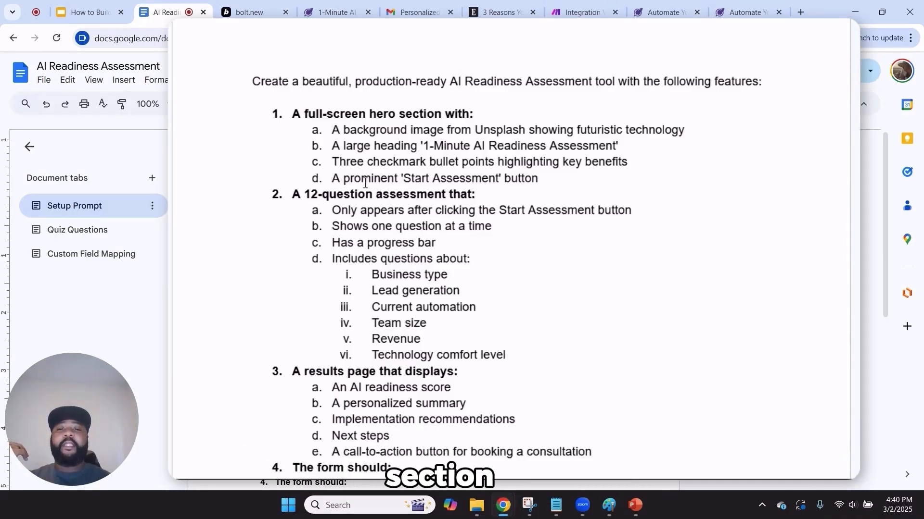
scroll(429, 220, "down", 3)
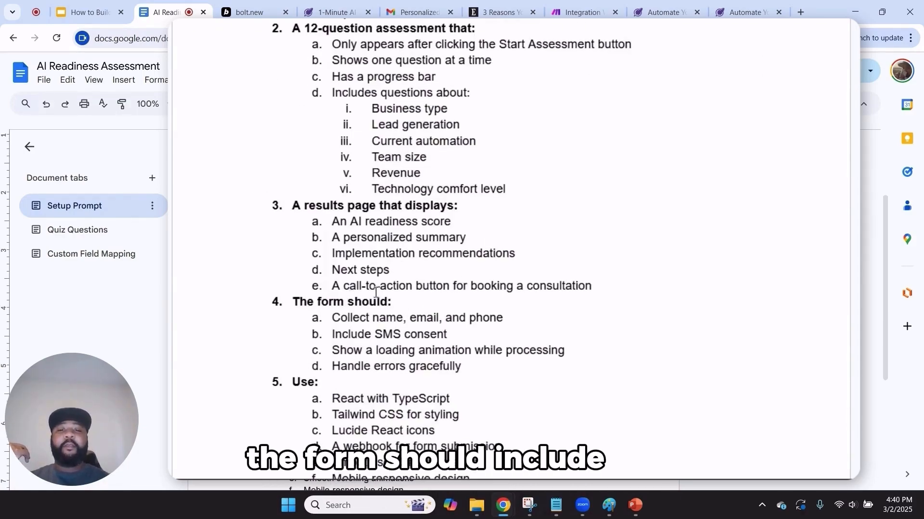
scroll(379, 309, "down", 3)
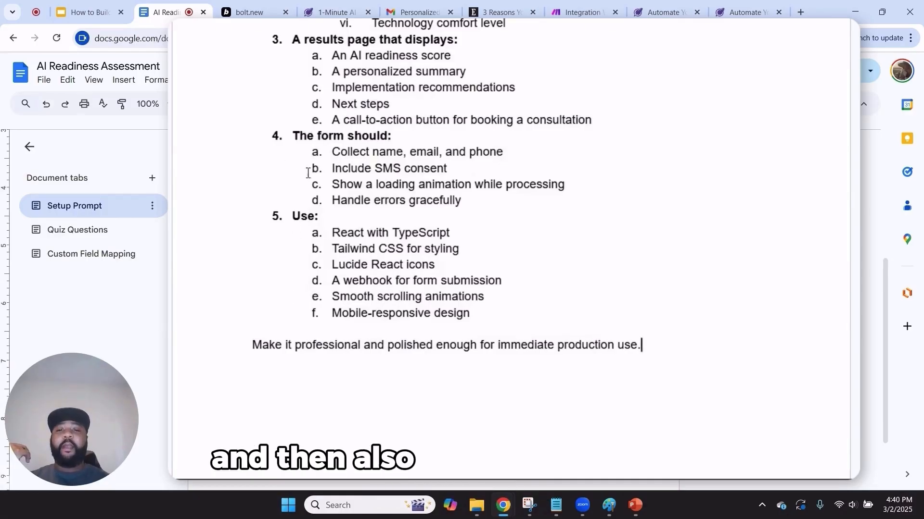
left_click_drag(467, 317, 313, 225)
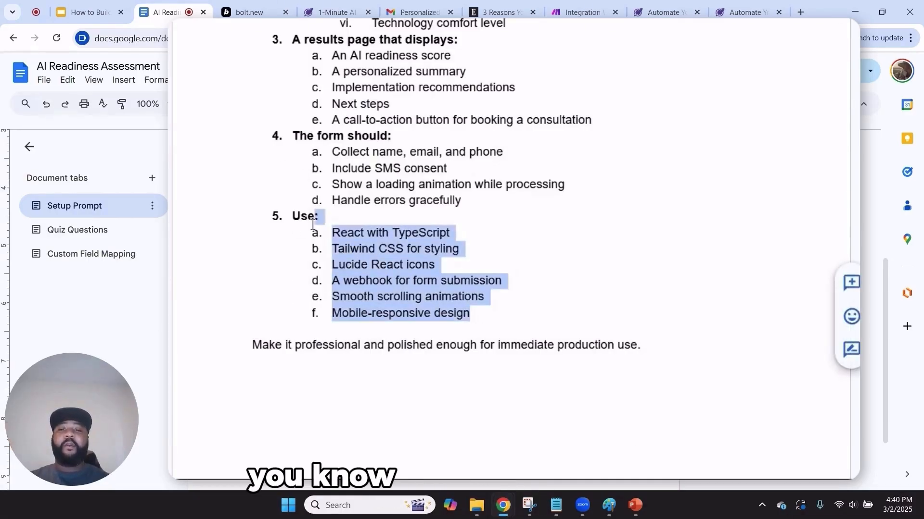
left_click(401, 299)
left_click(492, 323)
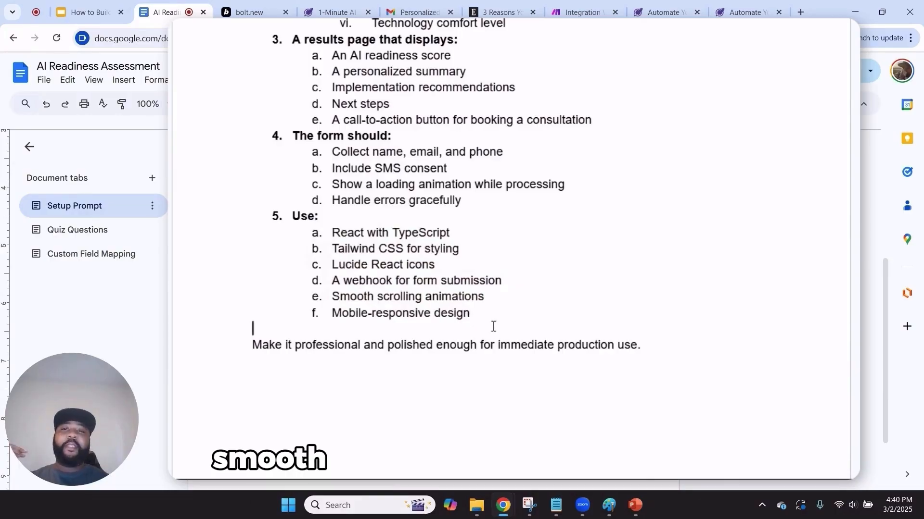
scroll(494, 329, "up", 8)
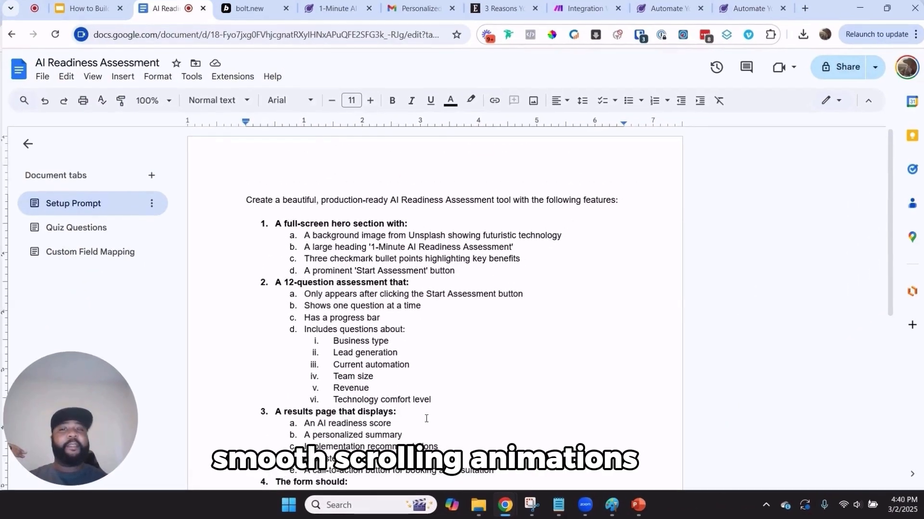
scroll(426, 419, "down", 10)
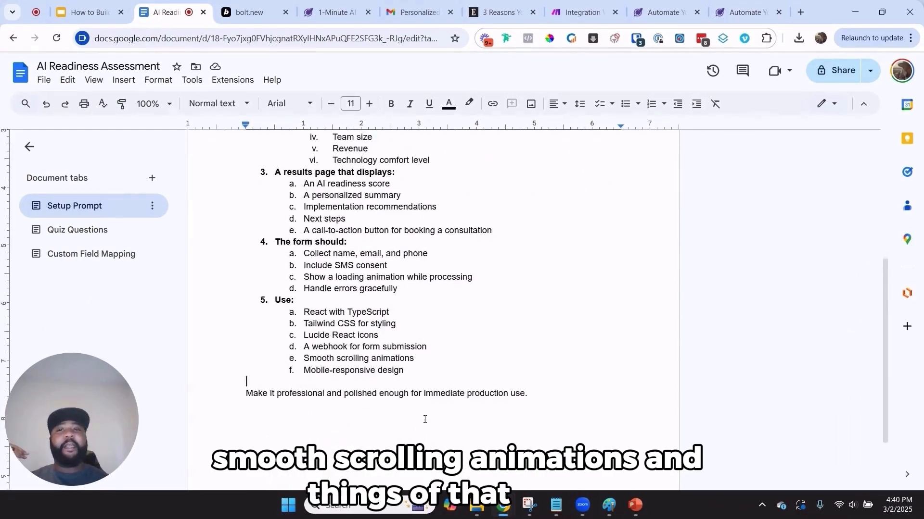
Glance at the earlier assessment page, then select and copy the entire Setup Prompt text
left_click(330, 6)
scroll(348, 276, "up", 3)
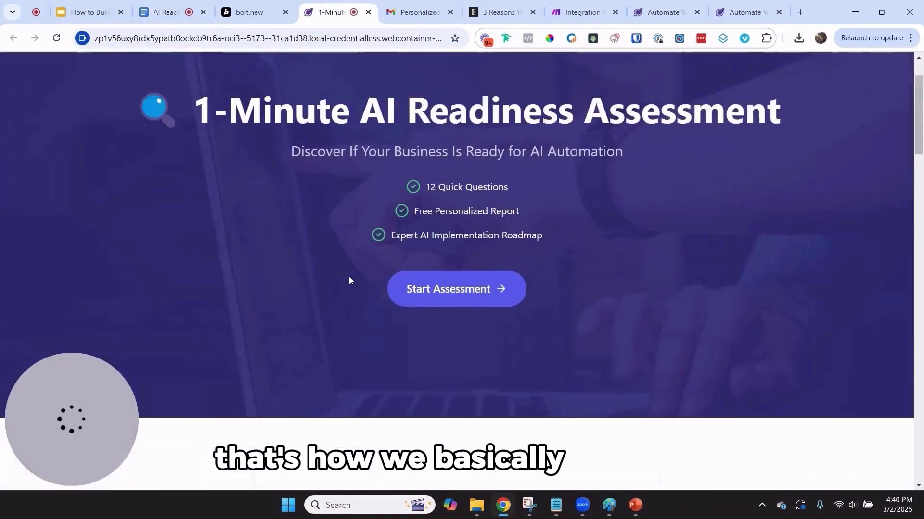
left_click(148, 4)
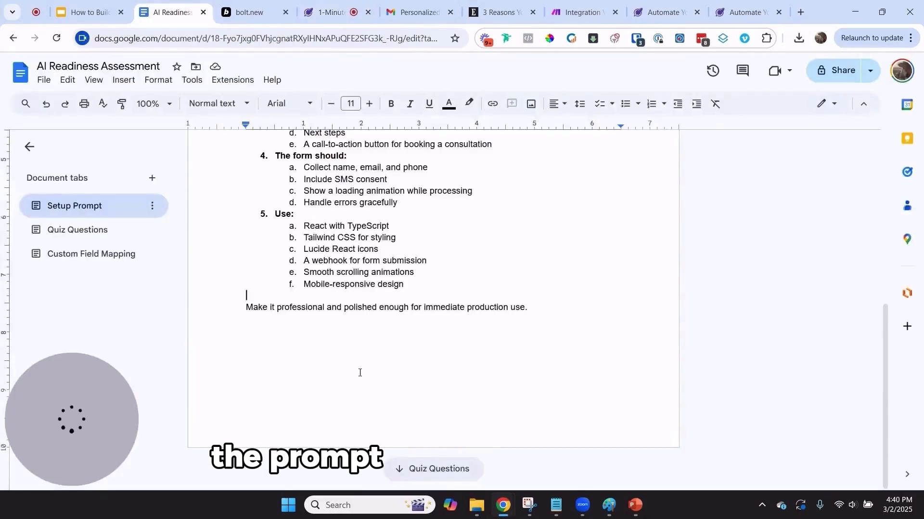
scroll(359, 373, "up", 6)
scroll(416, 347, "down", 4)
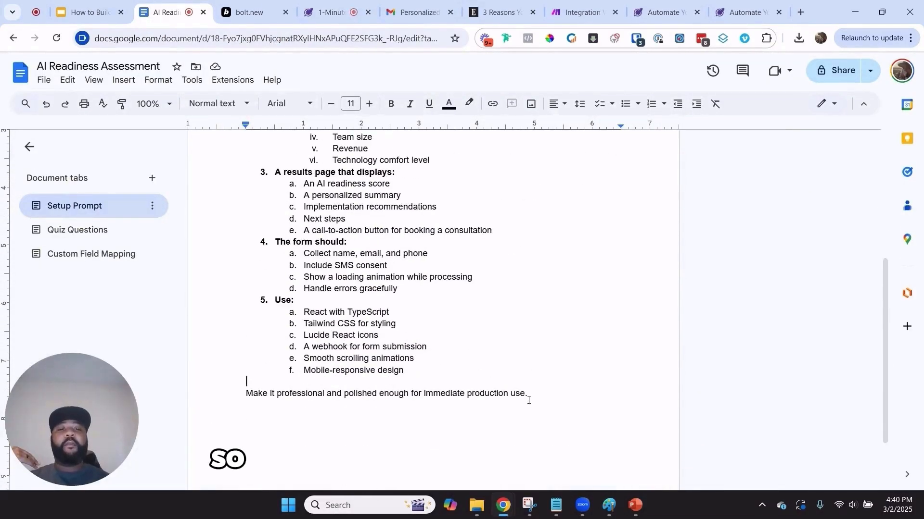
left_click_drag(527, 393, 243, 169)
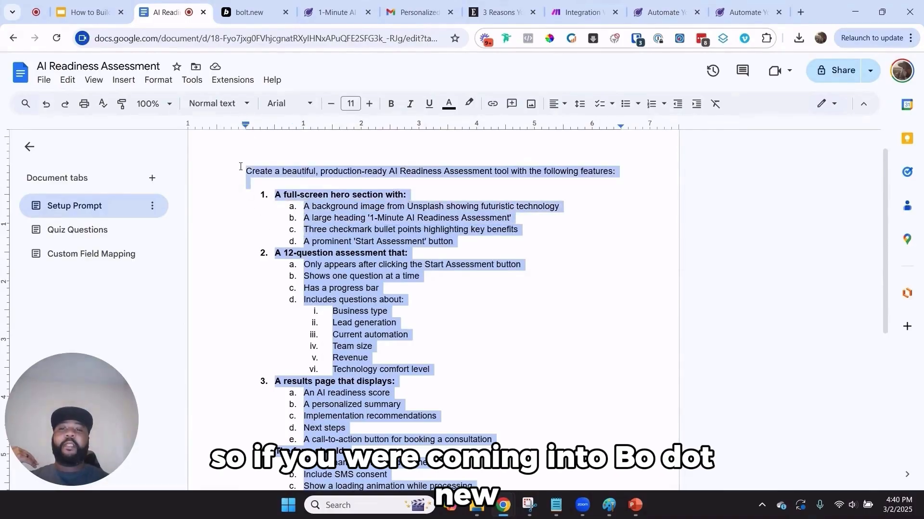
right_click(347, 182)
left_click(382, 217)
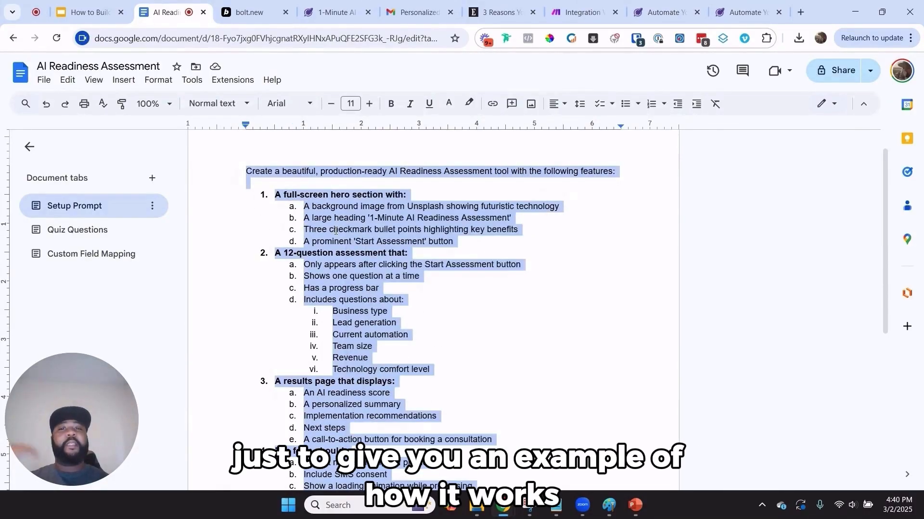
left_click(232, 4)
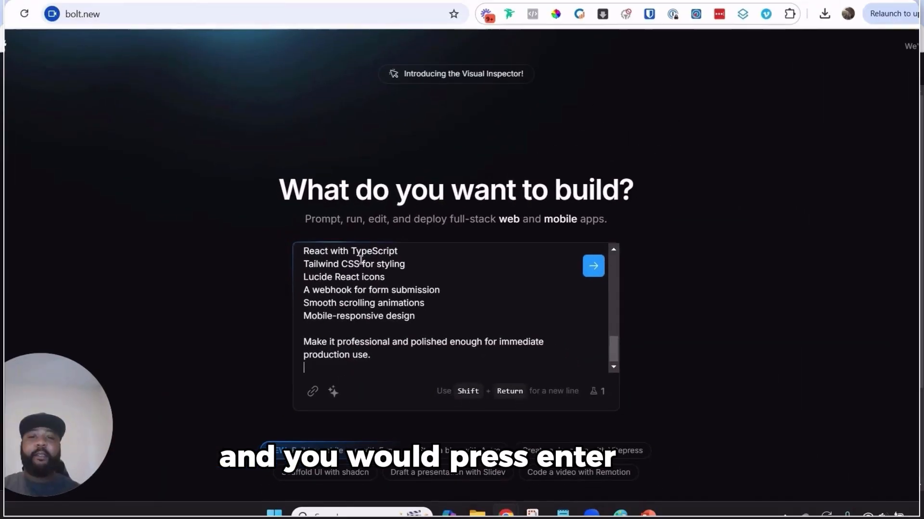
Submit the pasted AI Readiness Assessment prompt so bolt.new starts generating the project
key("Return")
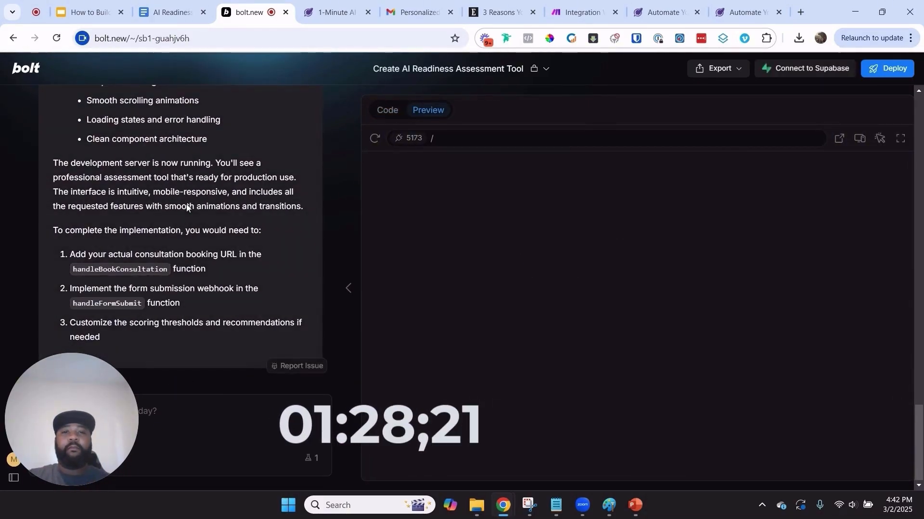
Scroll through bolt's feature summary while the preview loads the 1-Minute AI Readiness Assessment page
scroll(244, 242, "up", 10)
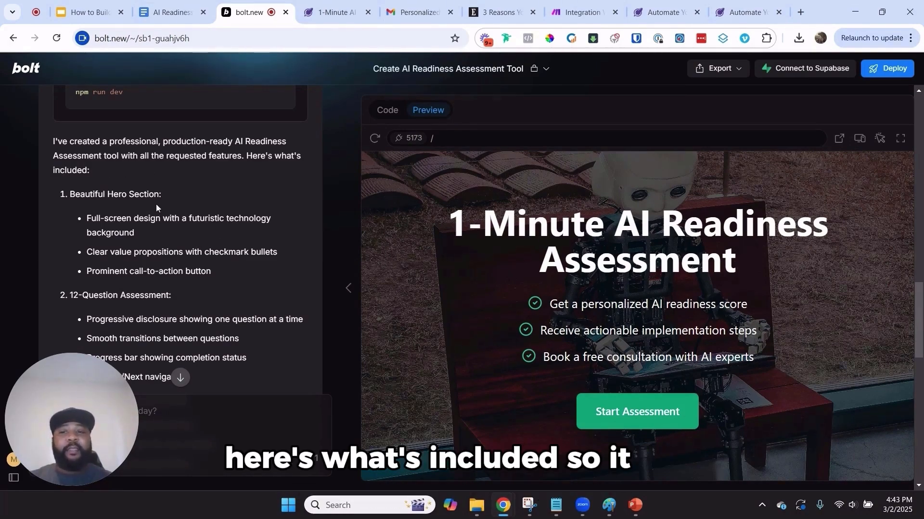
scroll(120, 197, "down", 3)
scroll(166, 252, "down", 3)
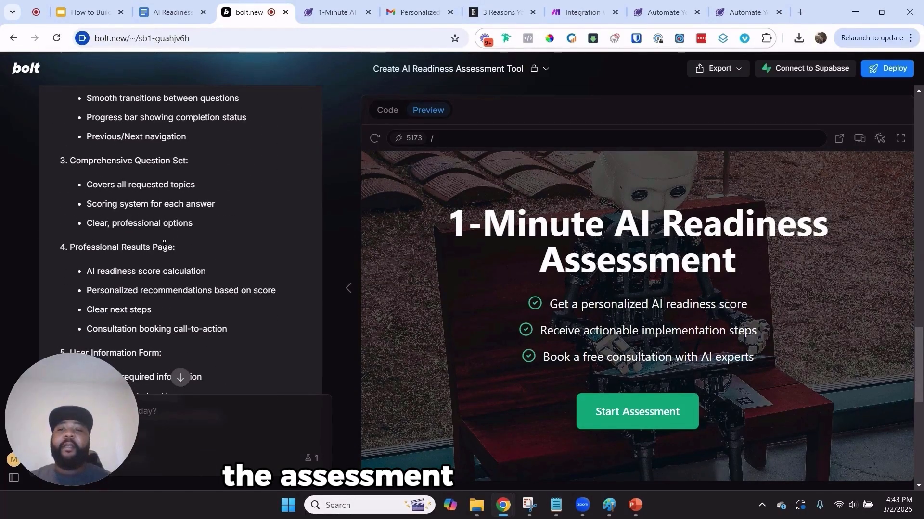
scroll(289, 274, "down", 8)
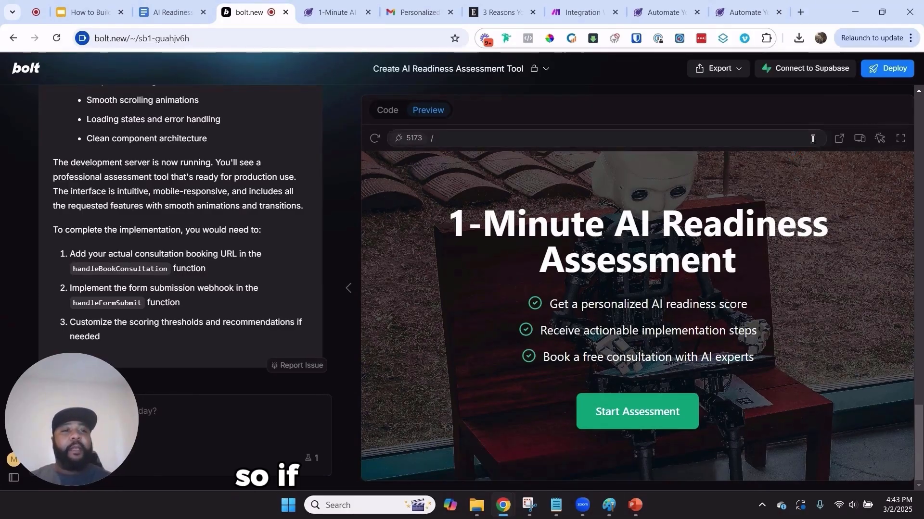
Open the app preview in its own browser tab and start the 12-question assessment
left_click(839, 139)
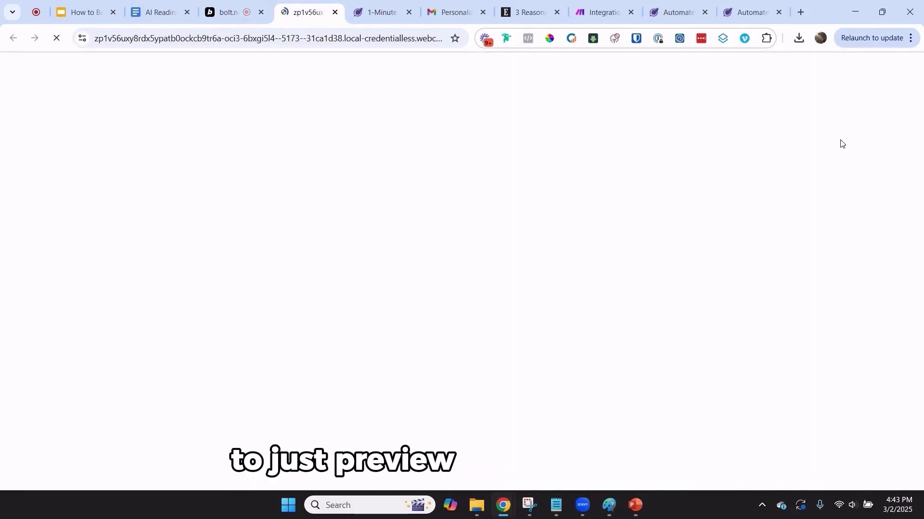
left_click(331, 256)
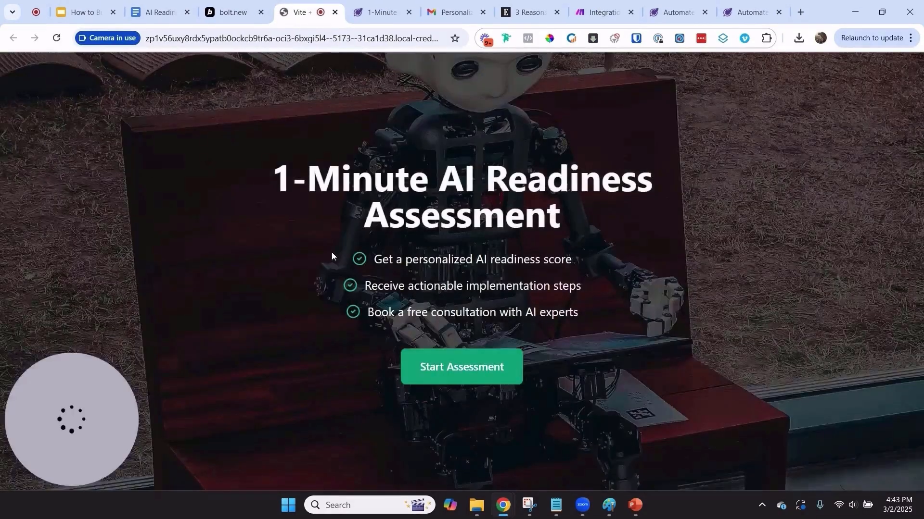
left_click(450, 366)
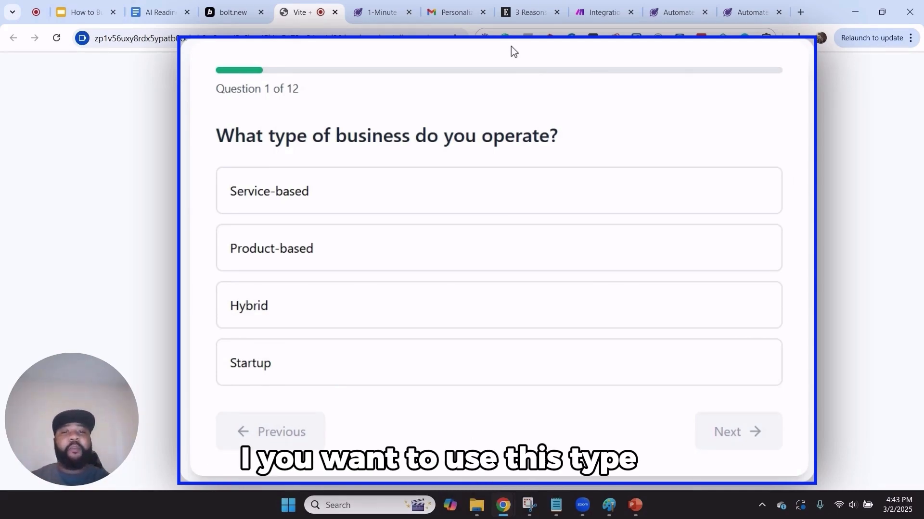
Answer questions 1-5: Product-based, Digital marketing, No automation, 11-50 employees, Pre-revenue/Startup
left_click(460, 198)
left_click(430, 264)
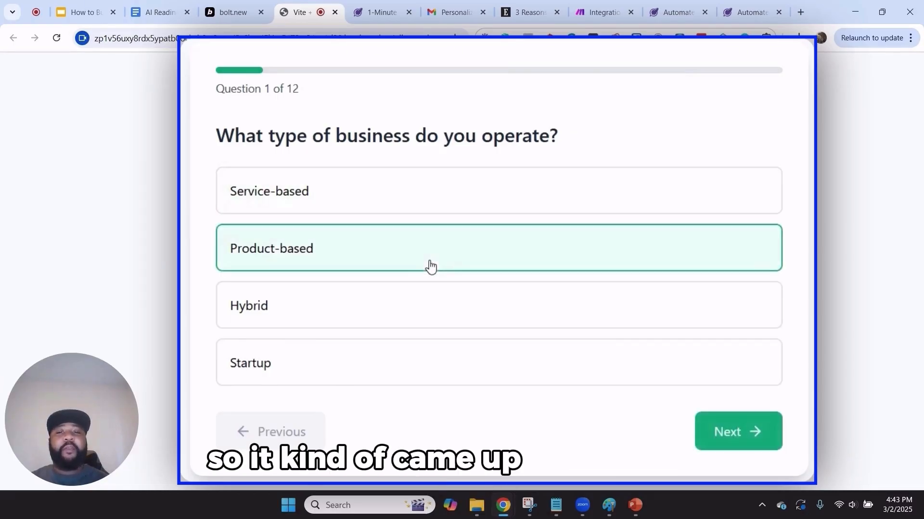
left_click(731, 431)
left_click(441, 267)
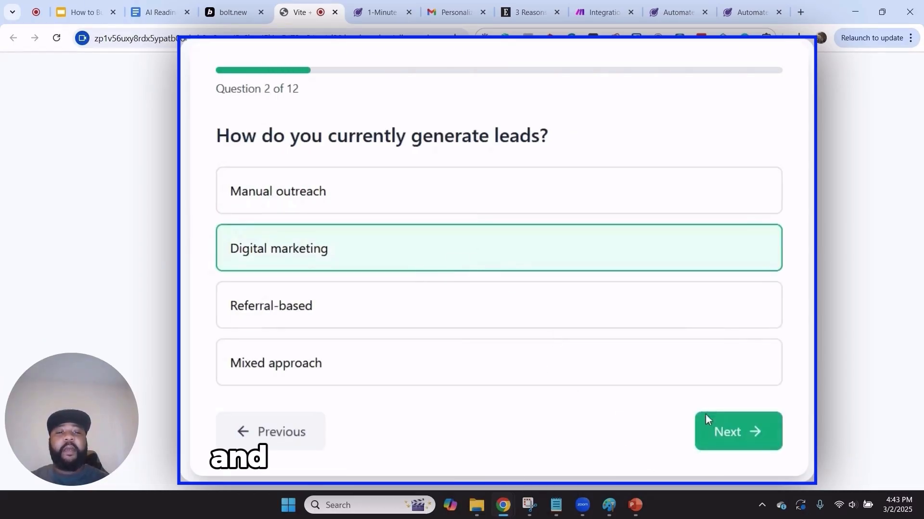
left_click(714, 445)
left_click(476, 206)
left_click(732, 435)
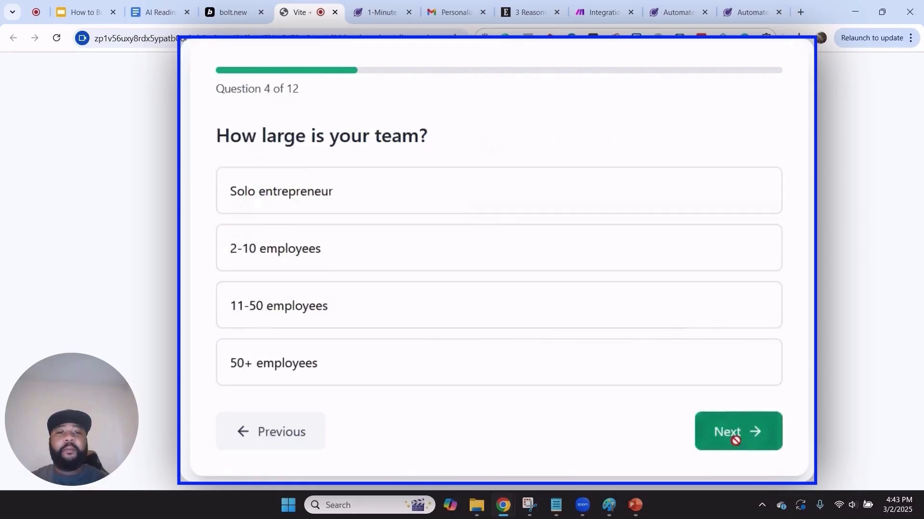
left_click(456, 323)
left_click(732, 430)
left_click(279, 183)
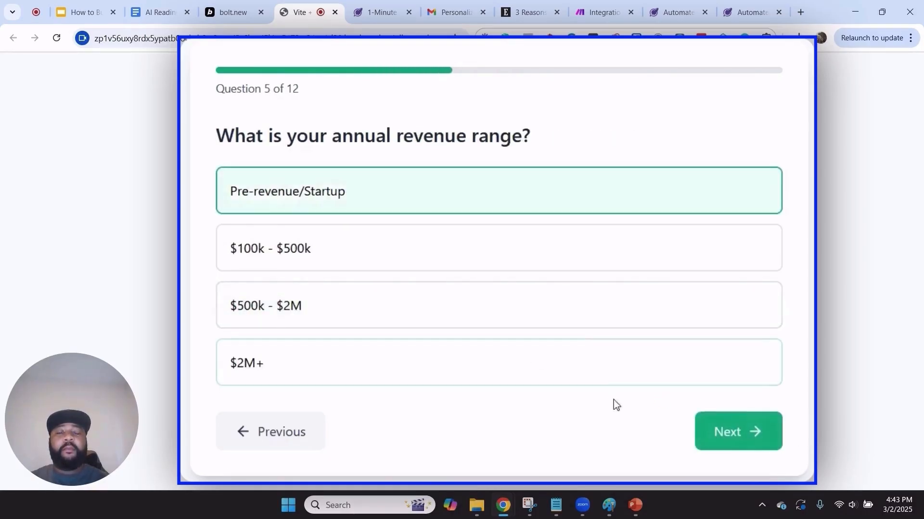
left_click(745, 440)
Answer questions 6-12: Expert, Somewhat organized, No knowledge, Substantial budget, Long-term, Simple/standalone, Single decision maker
left_click(377, 371)
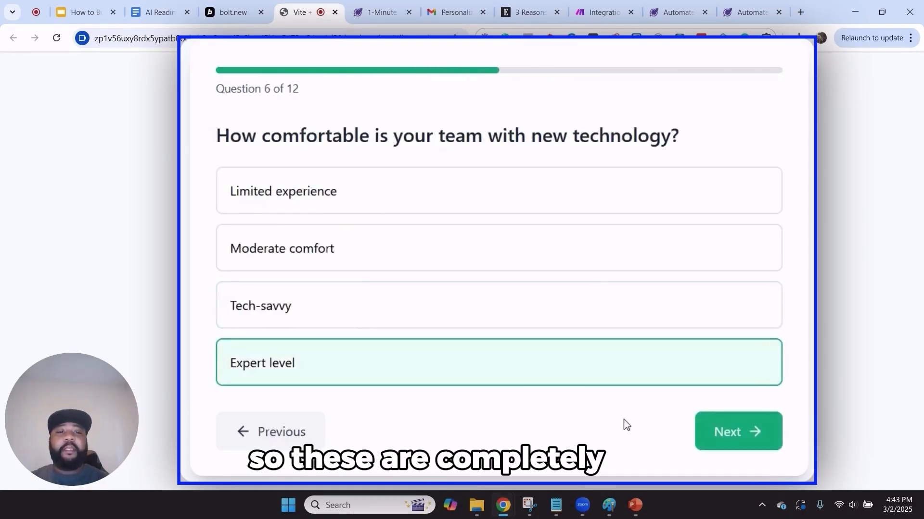
left_click(708, 432)
left_click(281, 257)
left_click(718, 432)
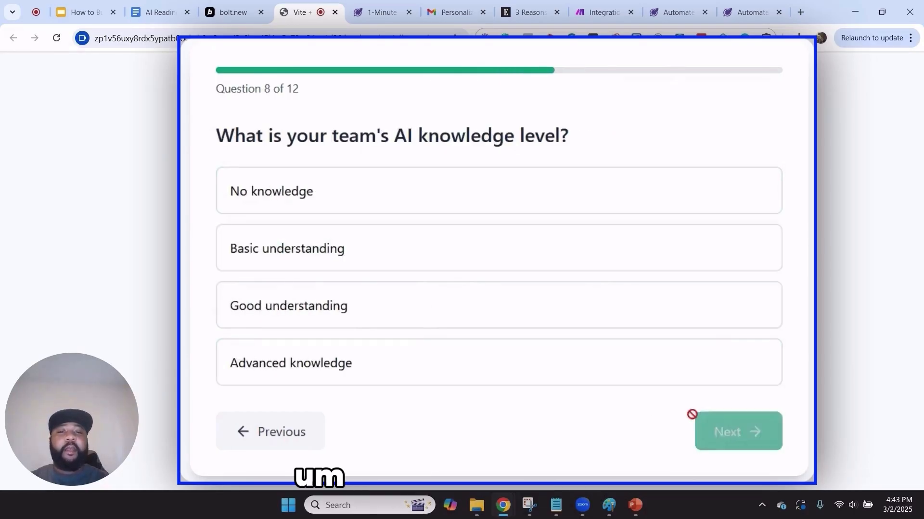
left_click(337, 207)
left_click(743, 425)
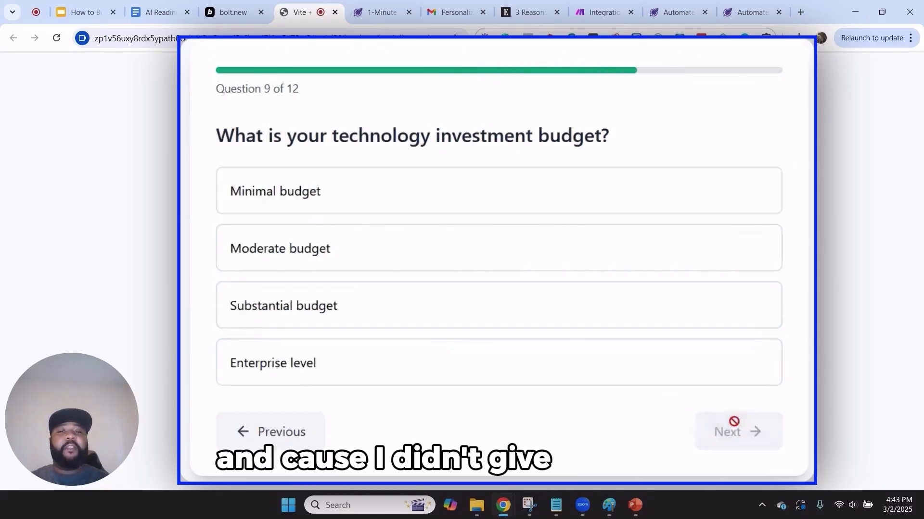
left_click(541, 319)
left_click(717, 432)
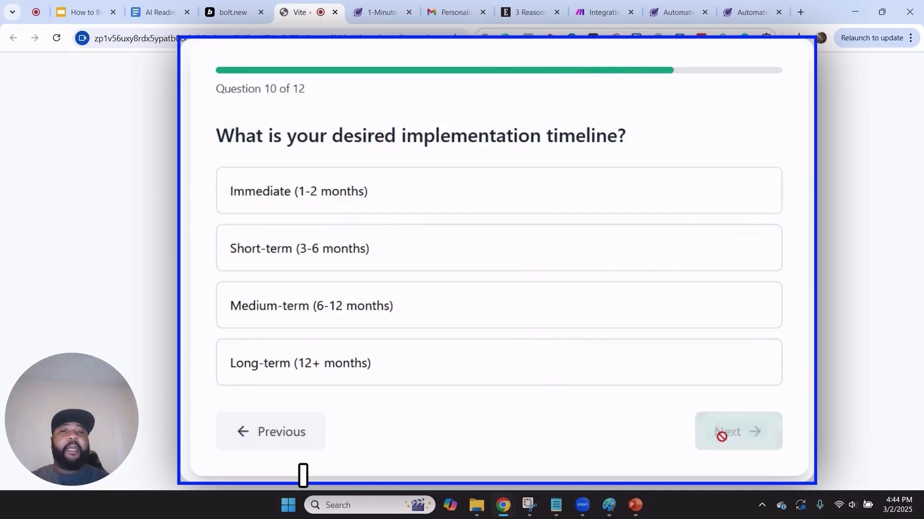
left_click(424, 367)
left_click(736, 432)
left_click(391, 218)
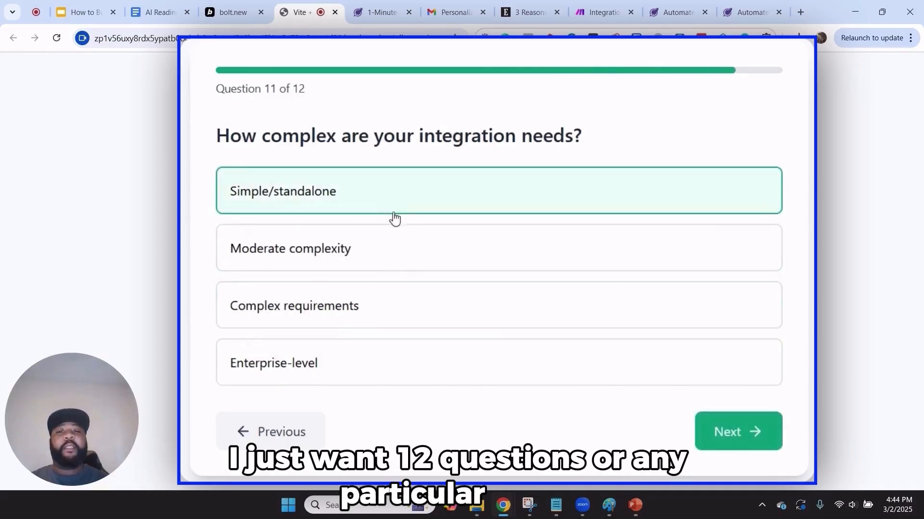
left_click(727, 427)
left_click(495, 202)
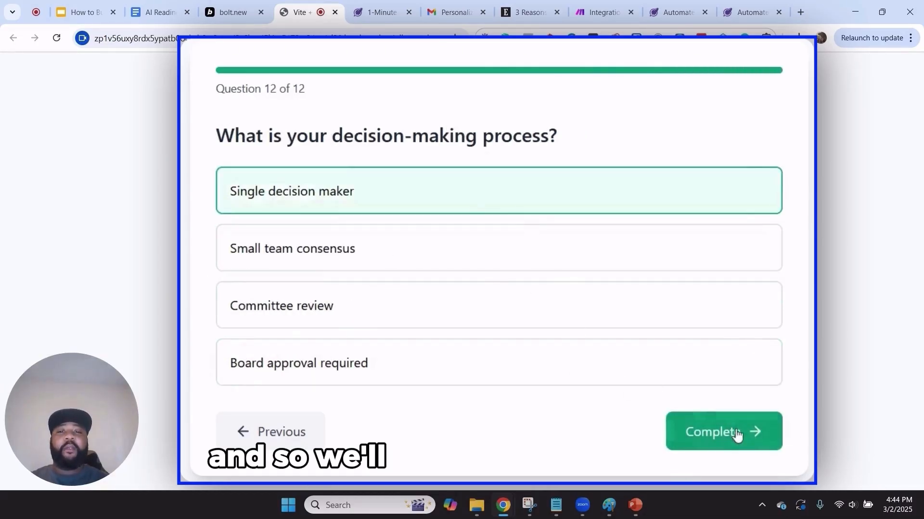
left_click(736, 433)
Enter a test name, an e-mail and a phone number, consent to SMS, and view the results
left_click(415, 159)
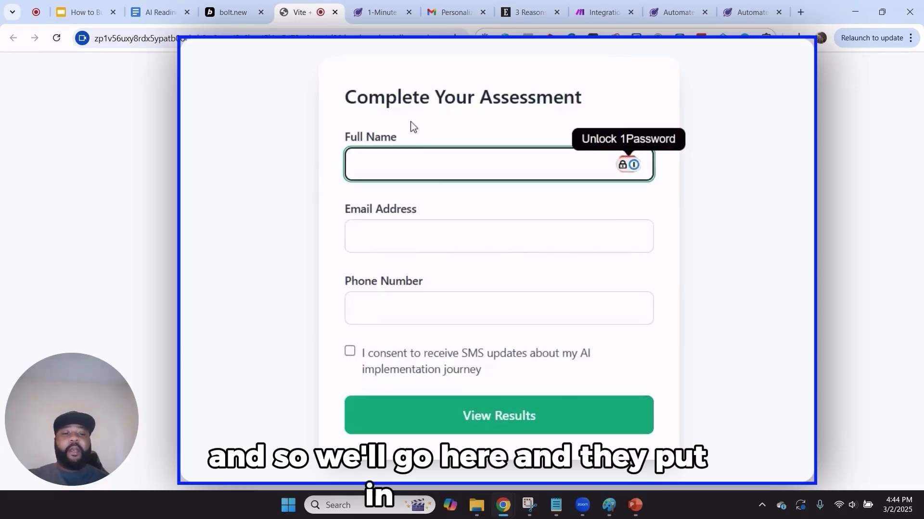
type("Test")
key("Tab")
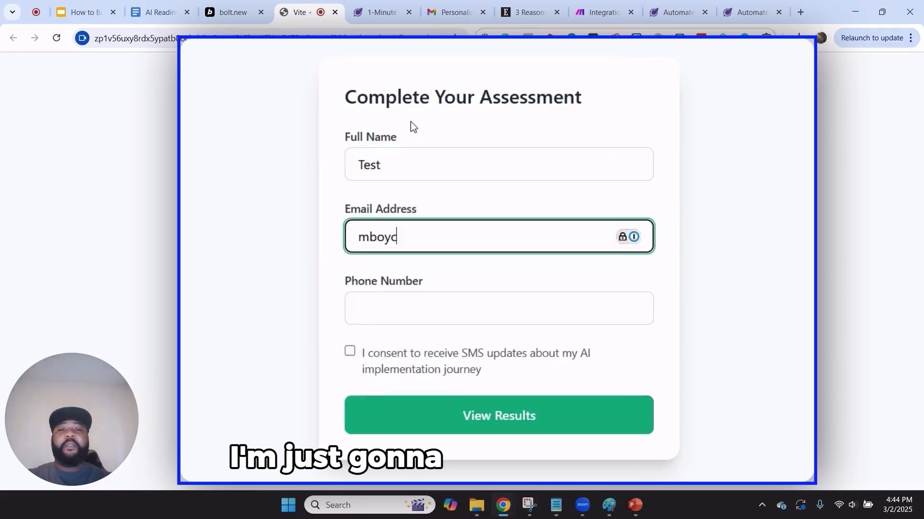
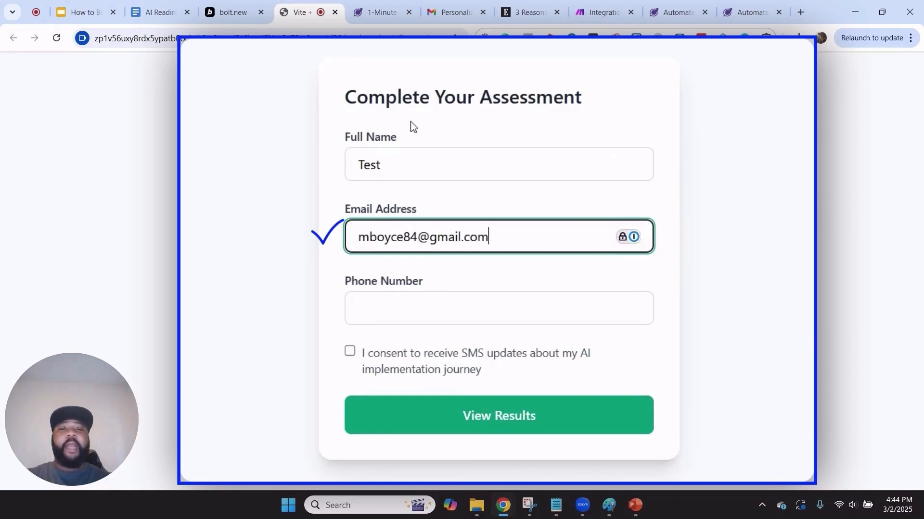
key("Tab")
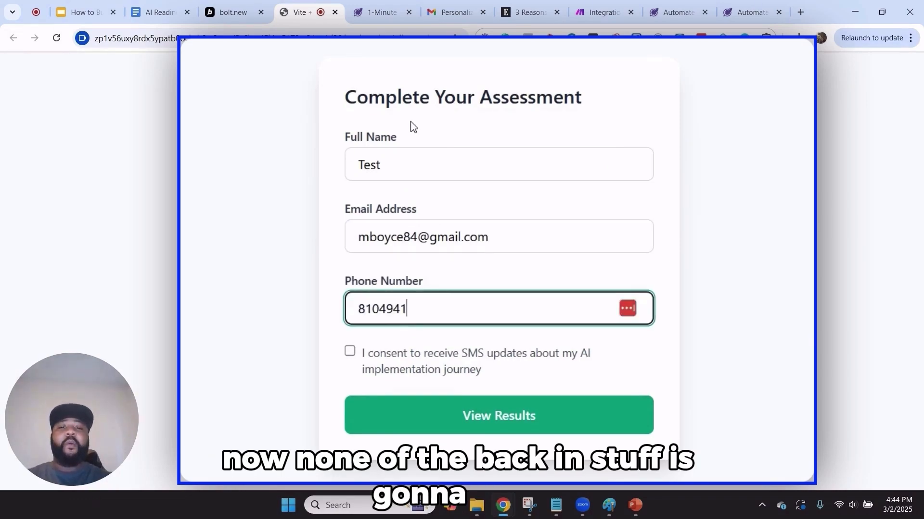
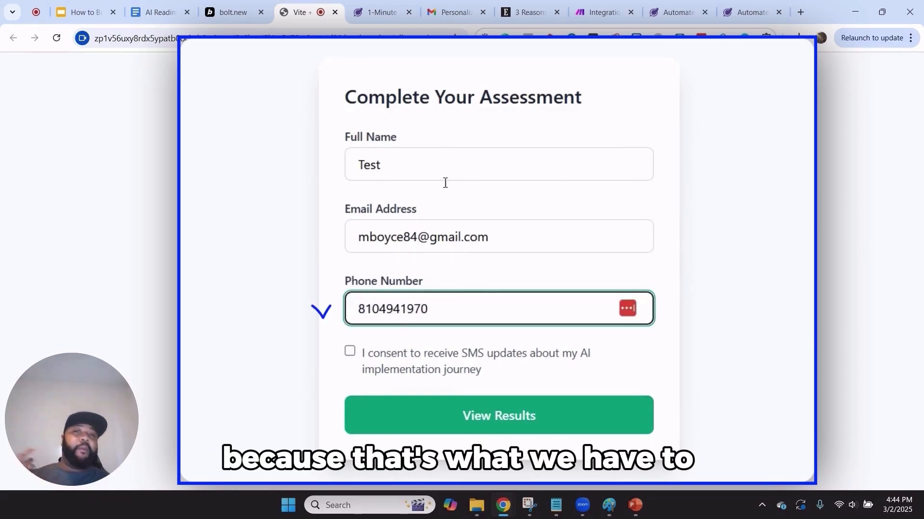
left_click(350, 352)
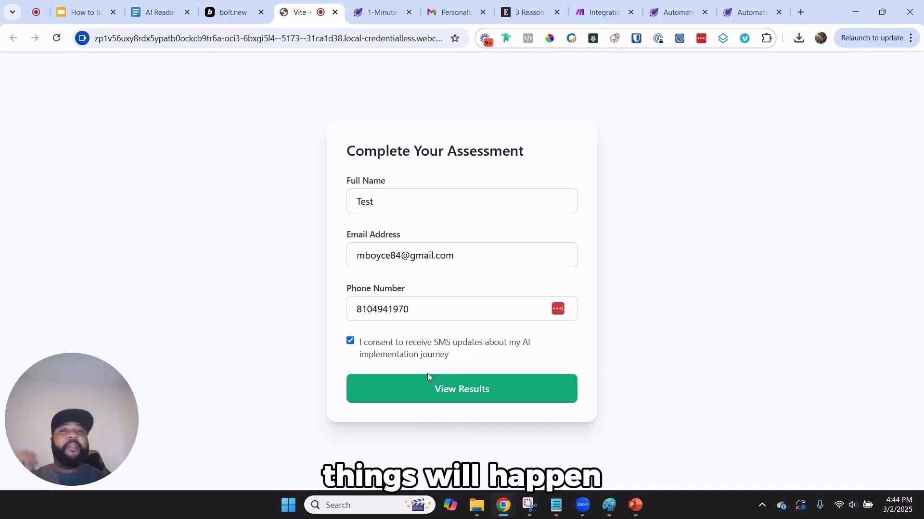
left_click(430, 389)
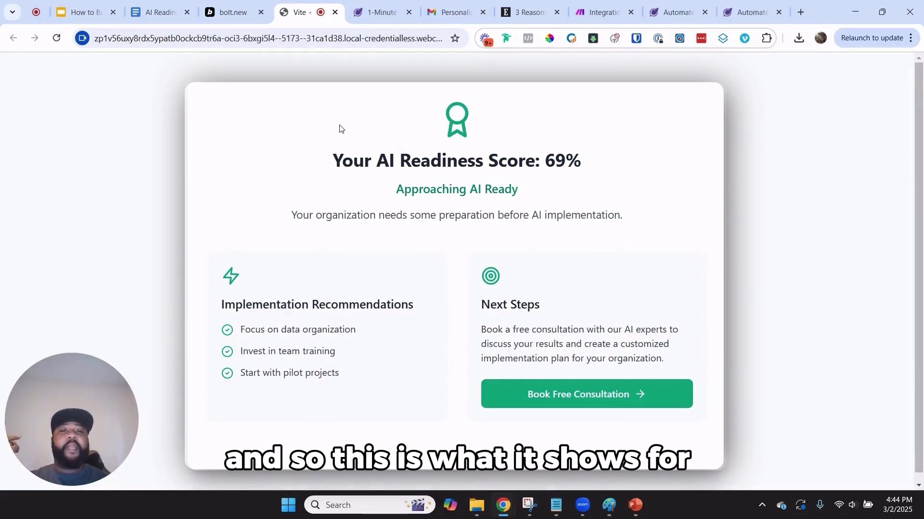
Compare the 69% readiness results page against the original assessment landing page
left_click_drag(340, 128, 645, 326)
left_click(649, 325)
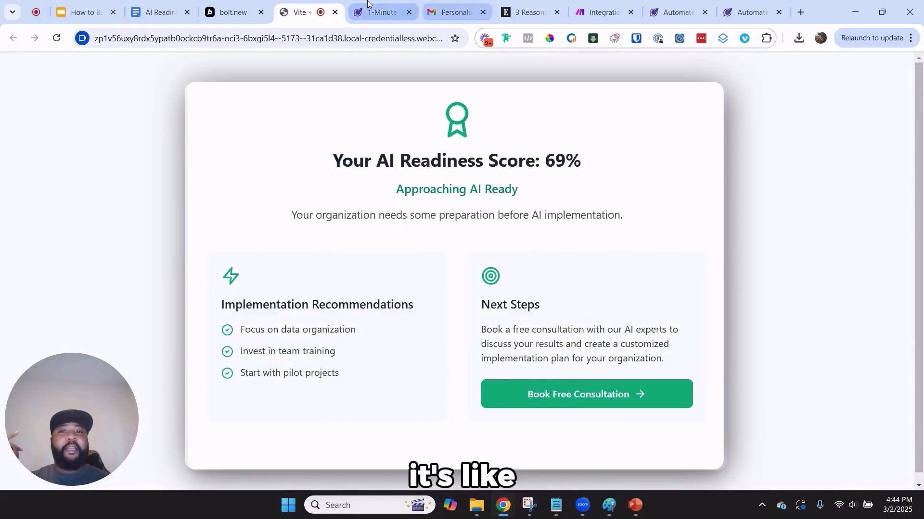
left_click(363, 13)
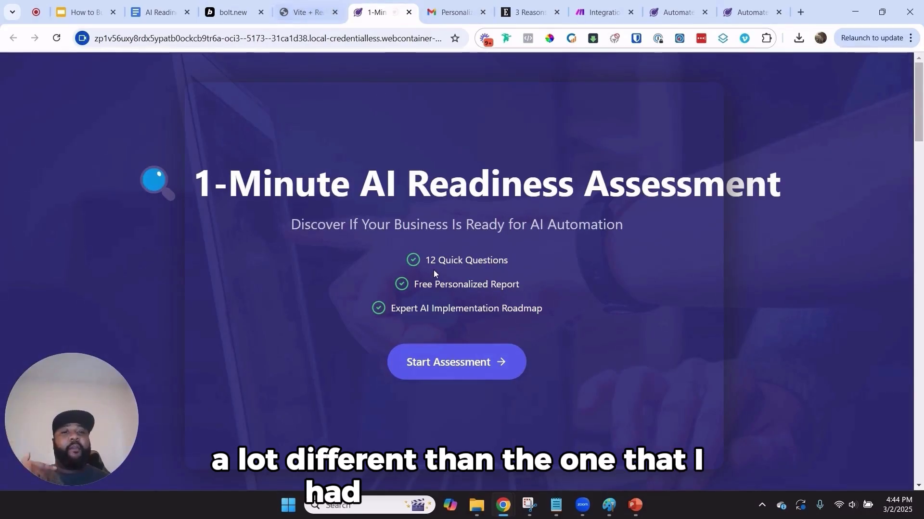
key("ctrl+shift+Tab")
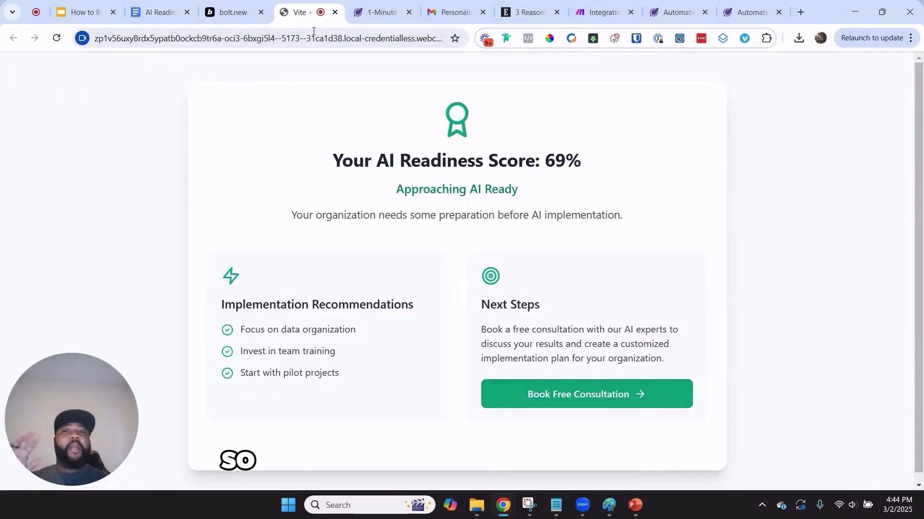
Review bolt.new's build notes alongside the results, then bring up the Make scenario
left_click(239, 4)
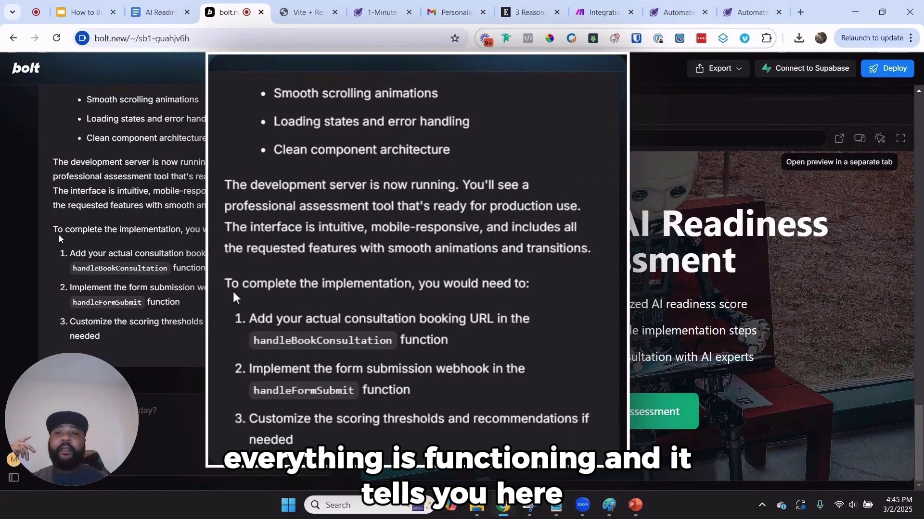
left_click_drag(60, 232, 71, 231)
left_click(272, 244)
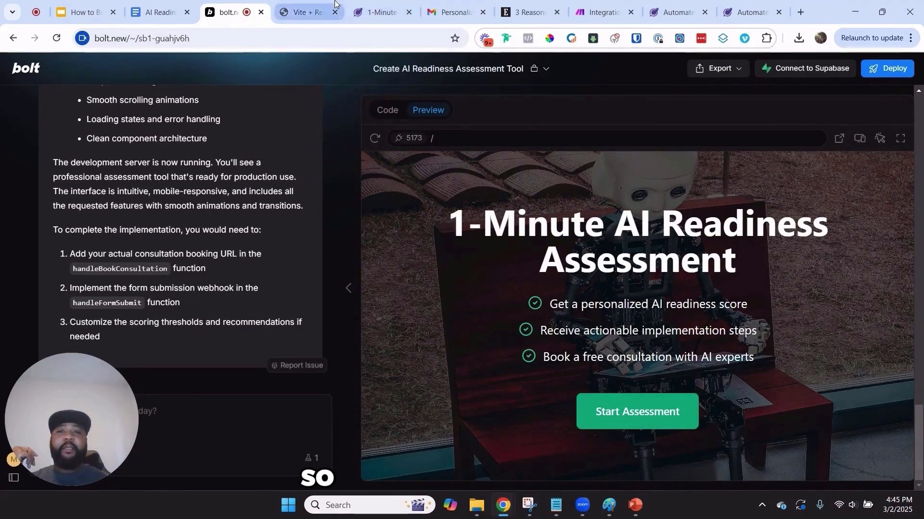
left_click(308, 12)
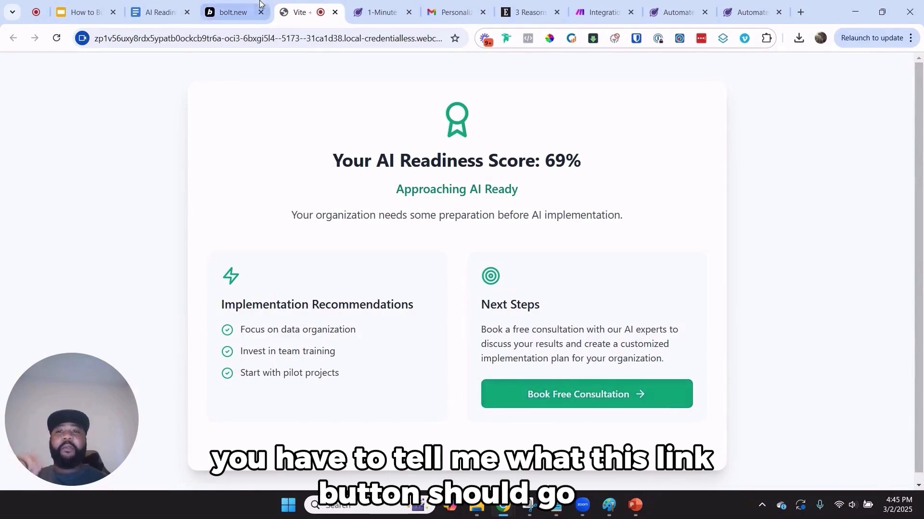
left_click(245, 9)
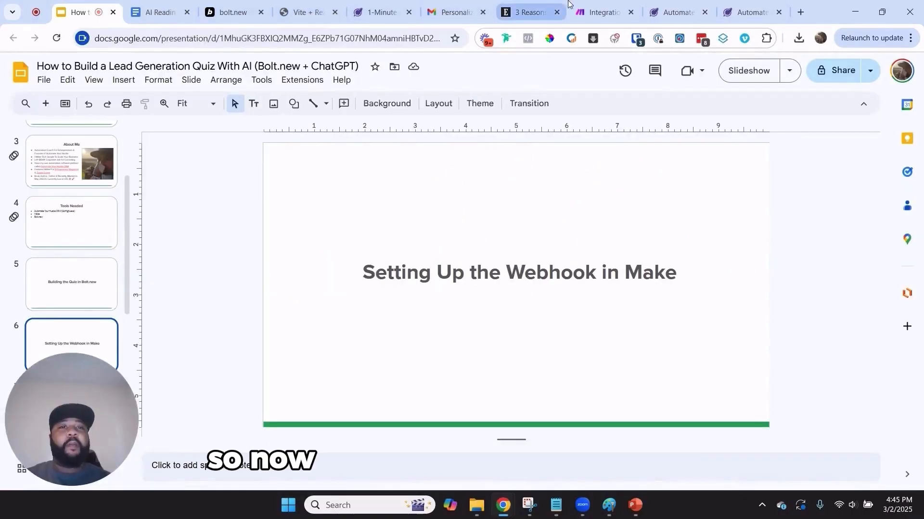
left_click(598, 12)
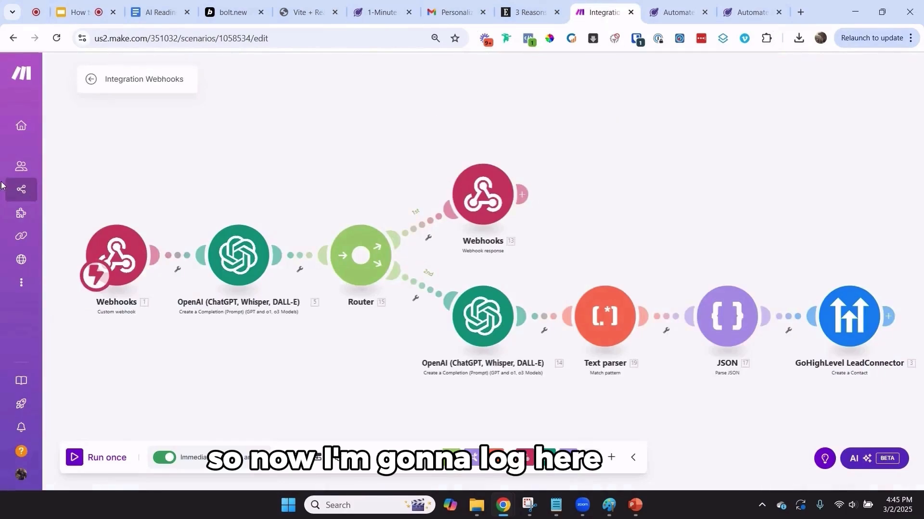
Open the Integration Webhooks scenario from the organization's scenario list for editing
left_click(47, 129)
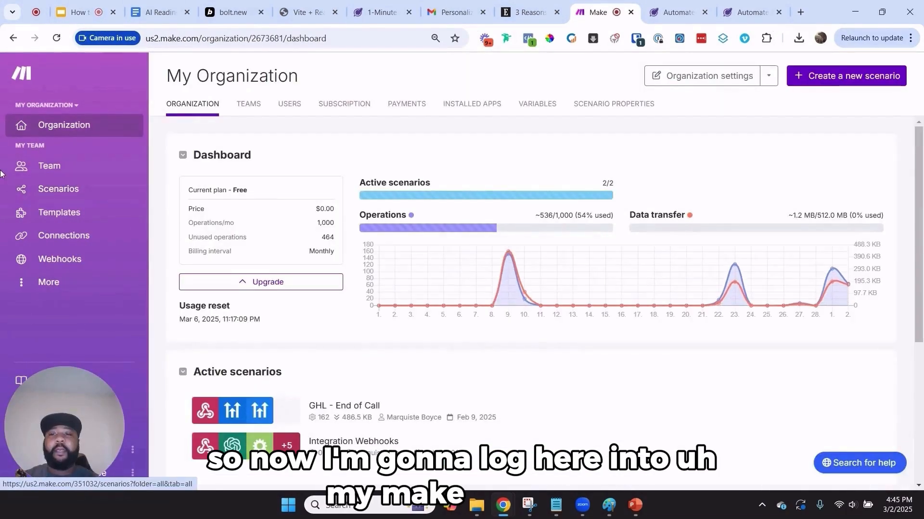
left_click(58, 188)
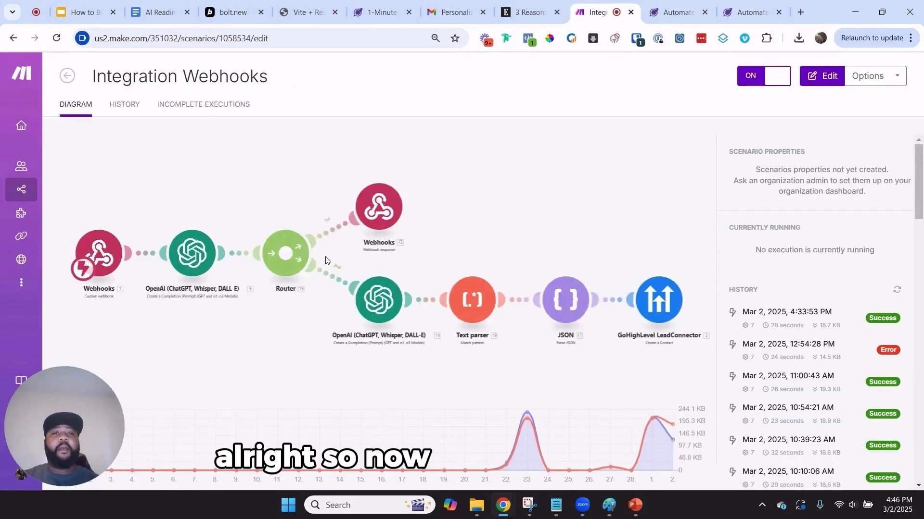
left_click(816, 85)
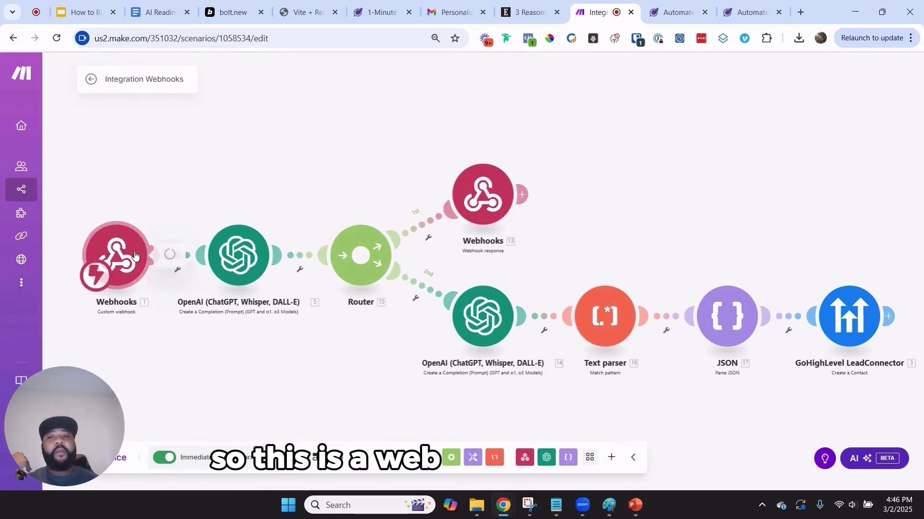
Copy the Business Assessment webhook address from the Webhooks trigger and close its settings
left_click(135, 255)
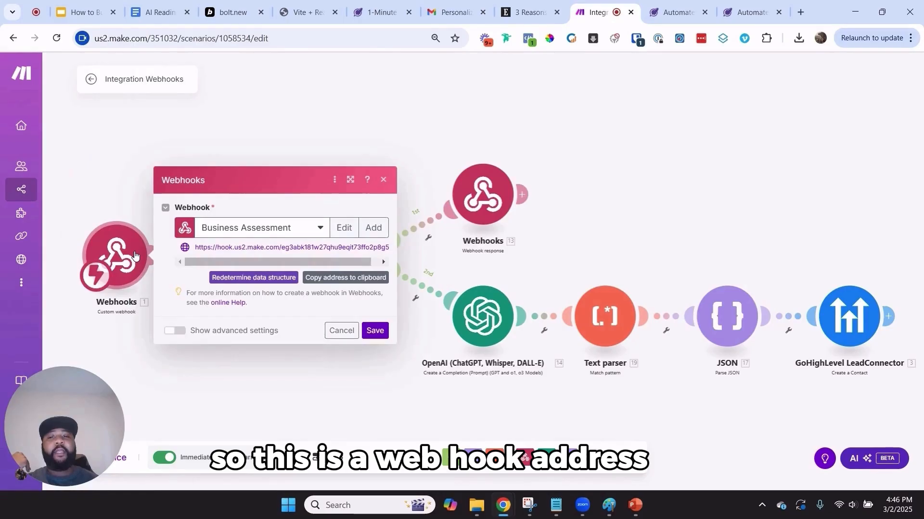
triple_click(284, 246)
right_click(302, 247)
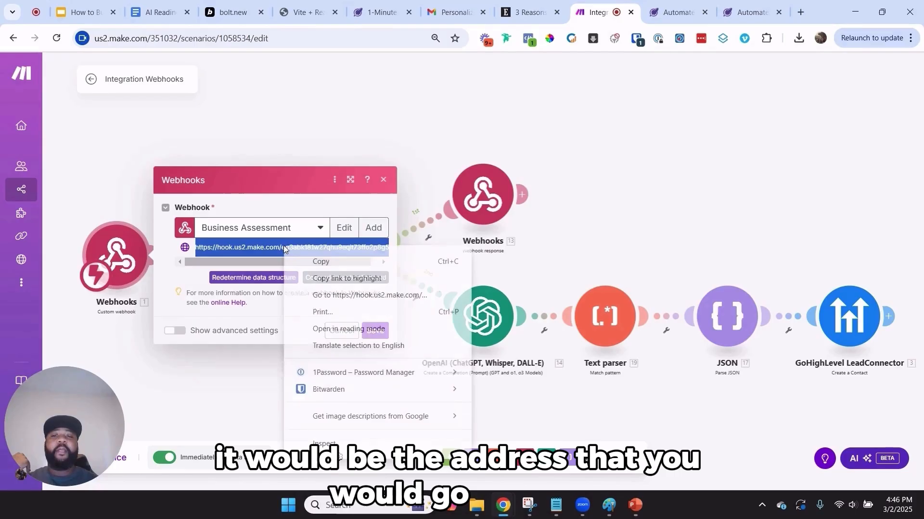
left_click(319, 259)
left_click(262, 5)
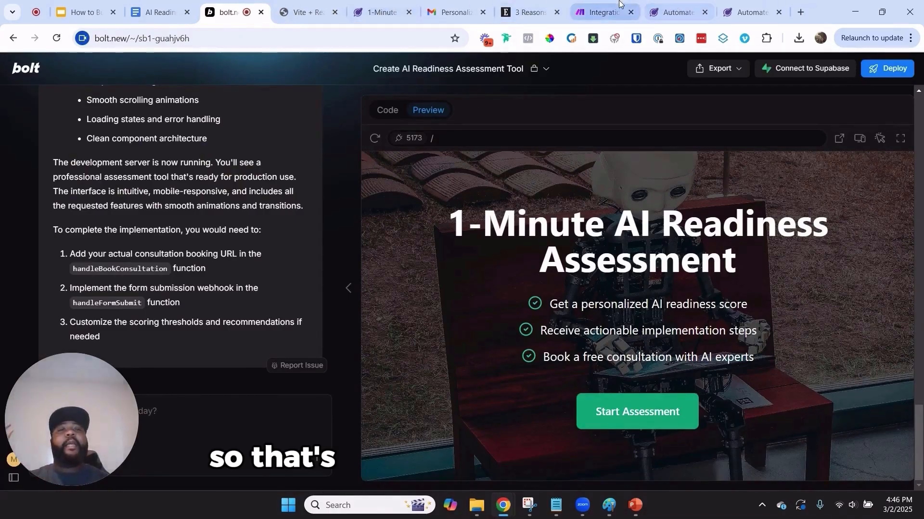
left_click(601, 13)
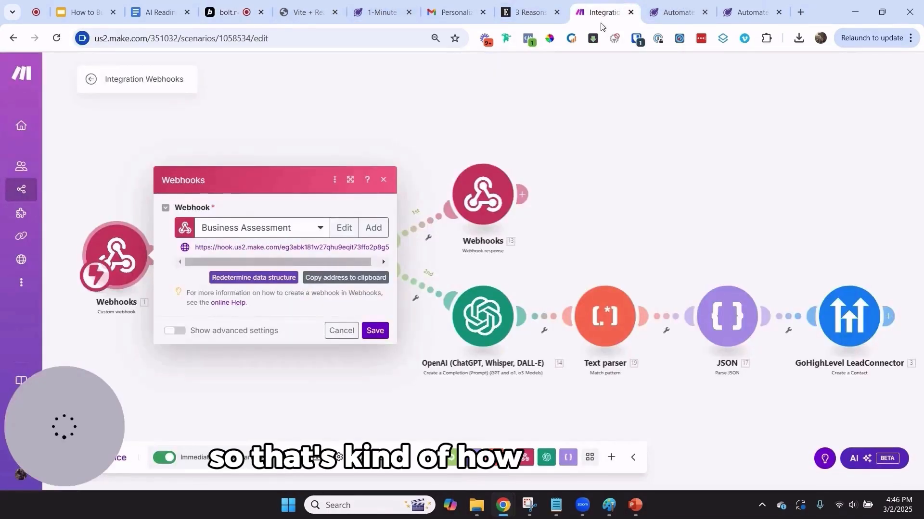
left_click(335, 337)
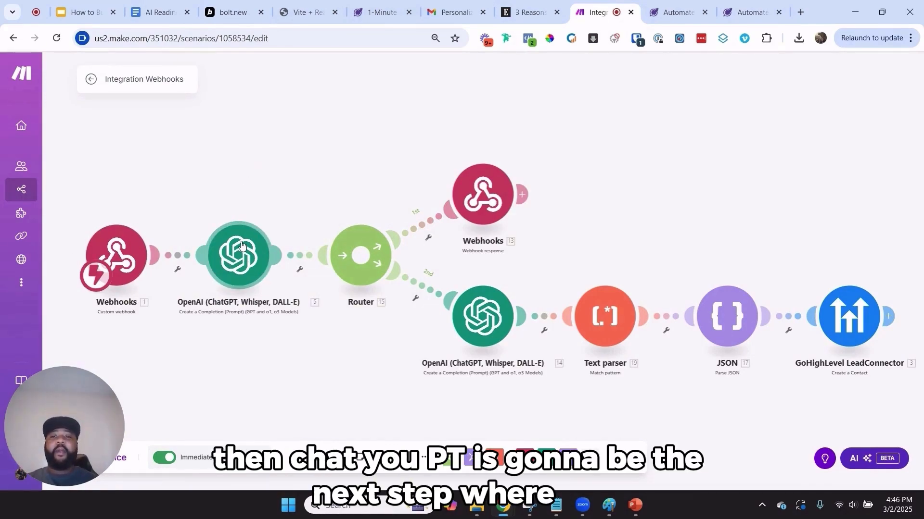
Read through the first OpenAI module's Text Content prompt and its mappable webhook fields
left_click(242, 246)
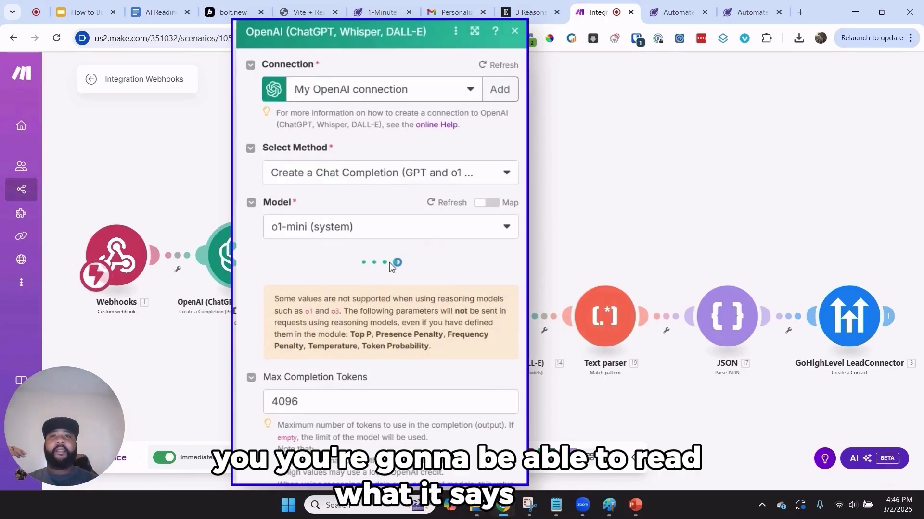
scroll(385, 250, "down", 5)
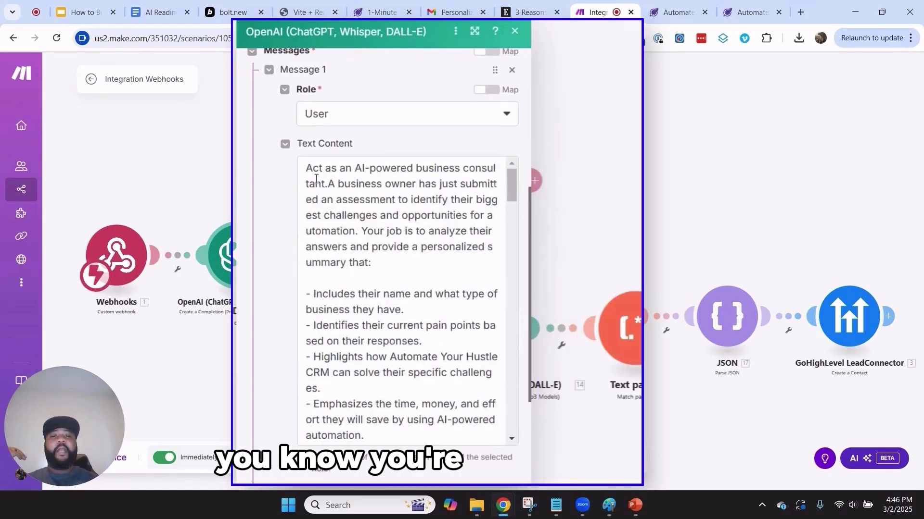
left_click(385, 169)
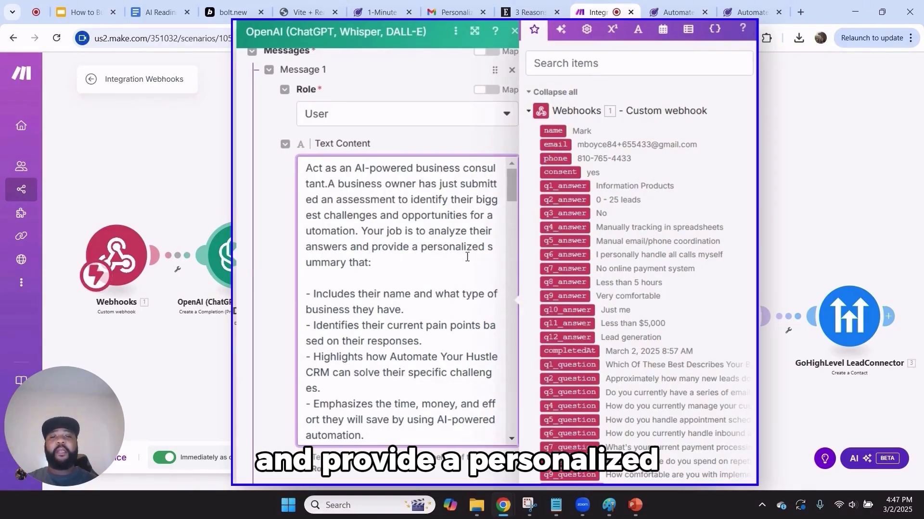
scroll(466, 257, "down", 2)
scroll(466, 257, "down", 2)
scroll(462, 257, "up", 4)
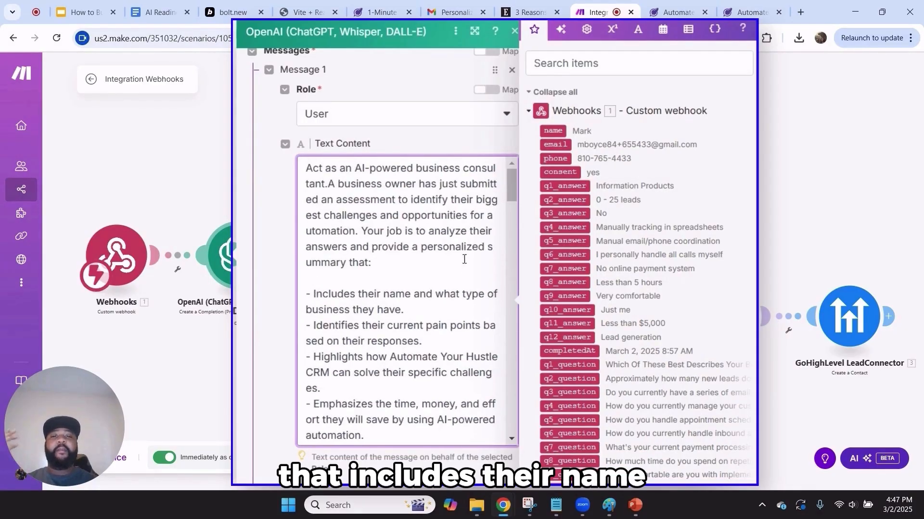
scroll(415, 287, "down", 4)
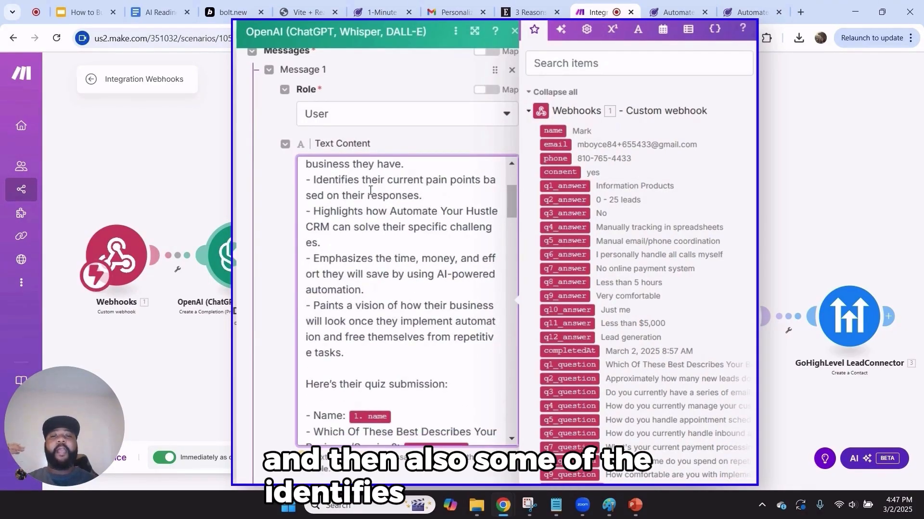
scroll(370, 190, "down", 5)
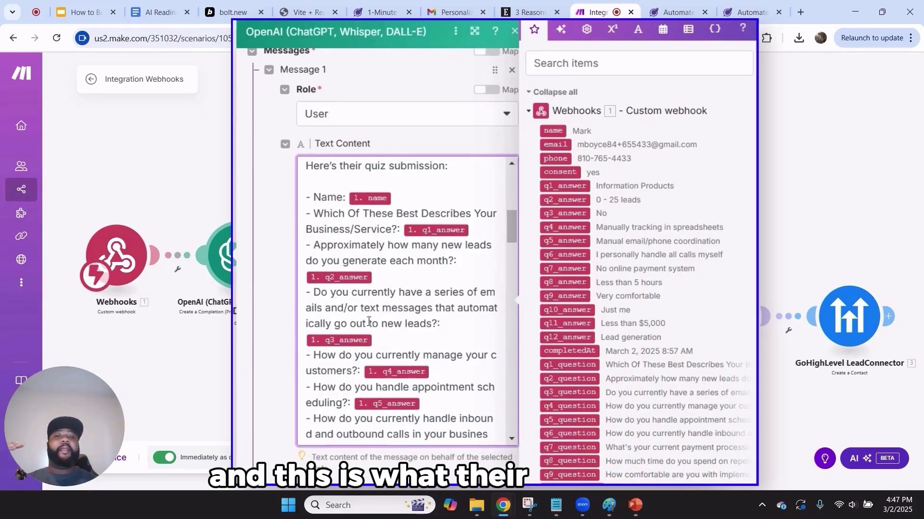
scroll(368, 322, "down", 8)
scroll(369, 372, "down", 10)
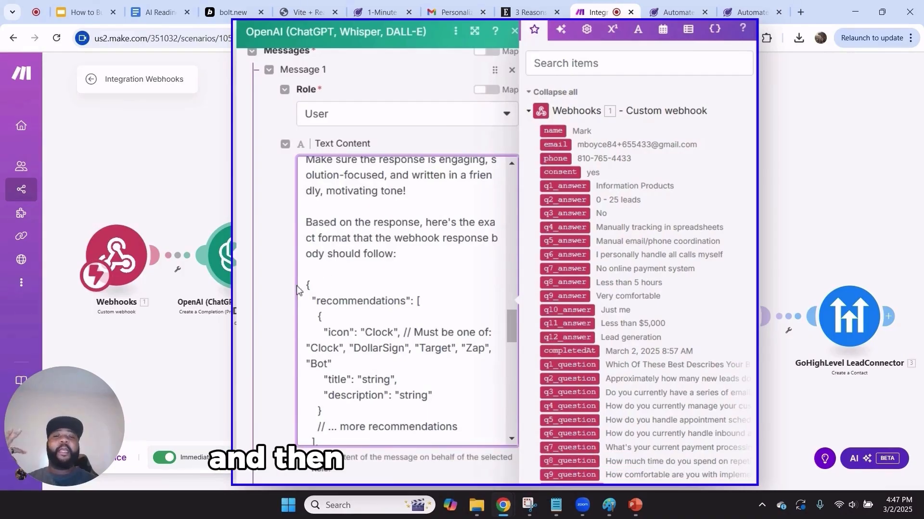
Review the prompt's response-format instruction and required JSON format, then close the module
left_click_drag(398, 255, 320, 236)
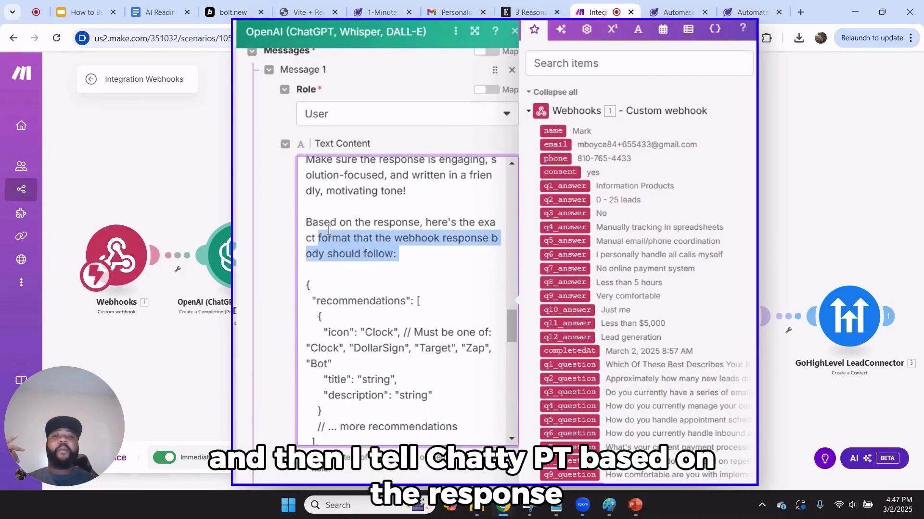
left_click(328, 233)
left_click_drag(309, 286, 399, 395)
left_click(373, 250)
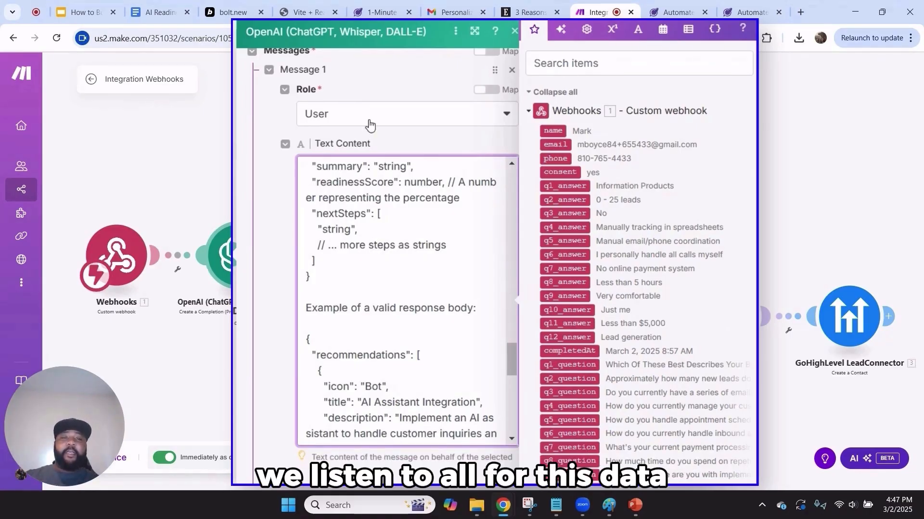
left_click(755, 38)
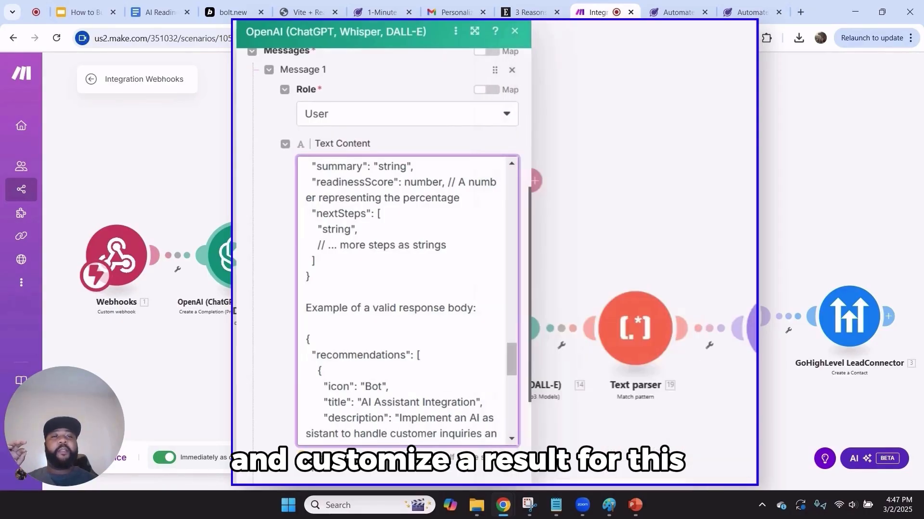
left_click(515, 33)
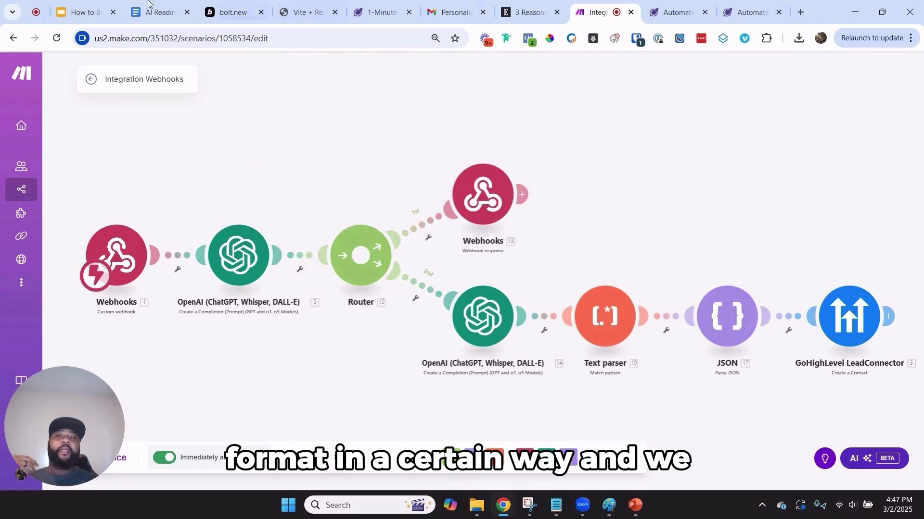
left_click(289, 5)
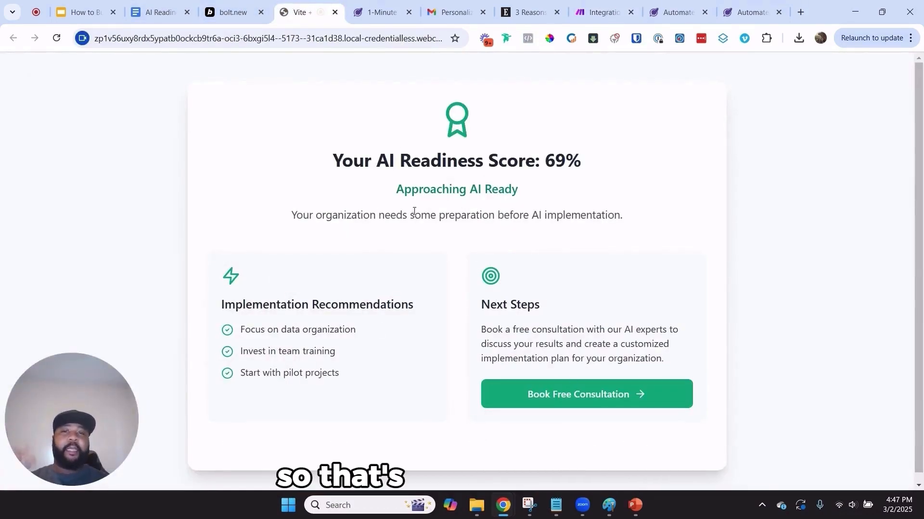
left_click(573, 13)
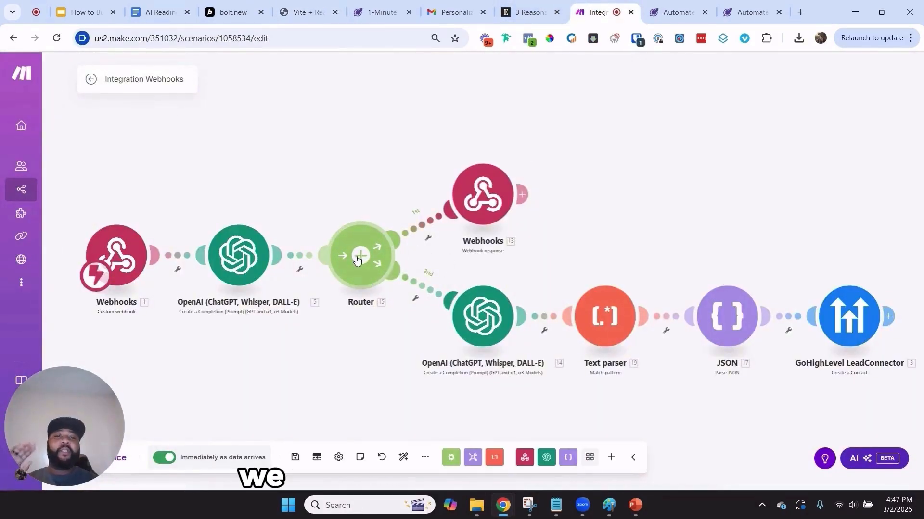
left_click(494, 205)
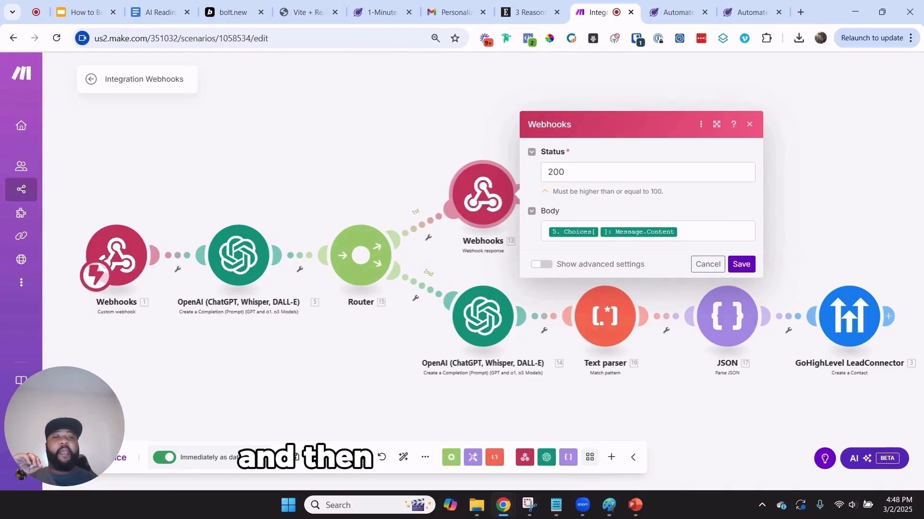
left_click(708, 264)
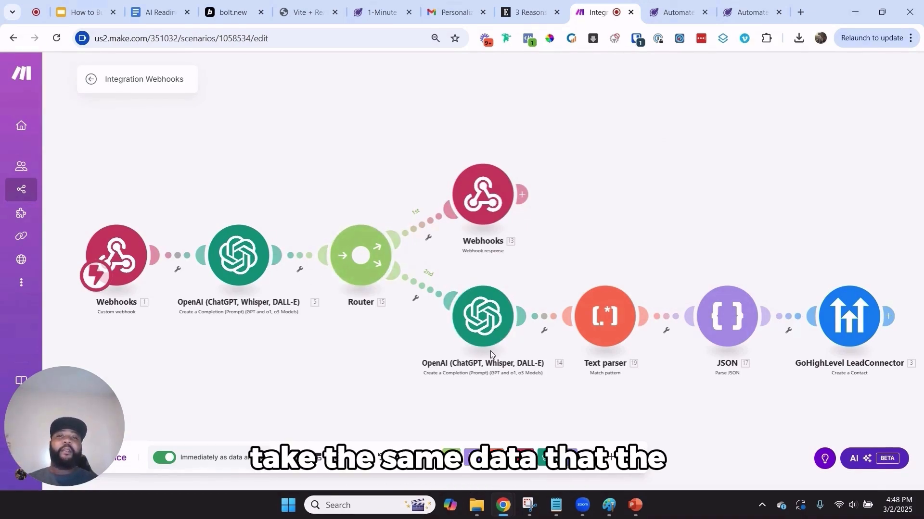
left_click(494, 333)
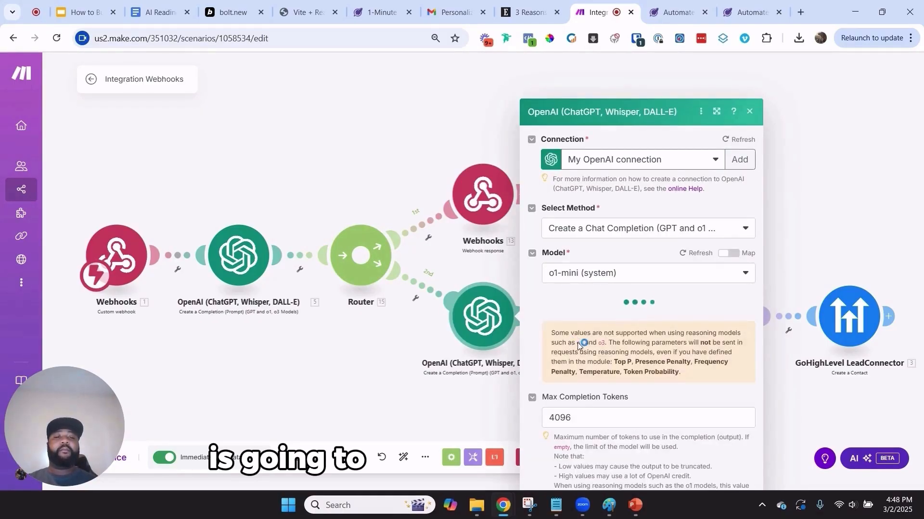
scroll(649, 231, "down", 5)
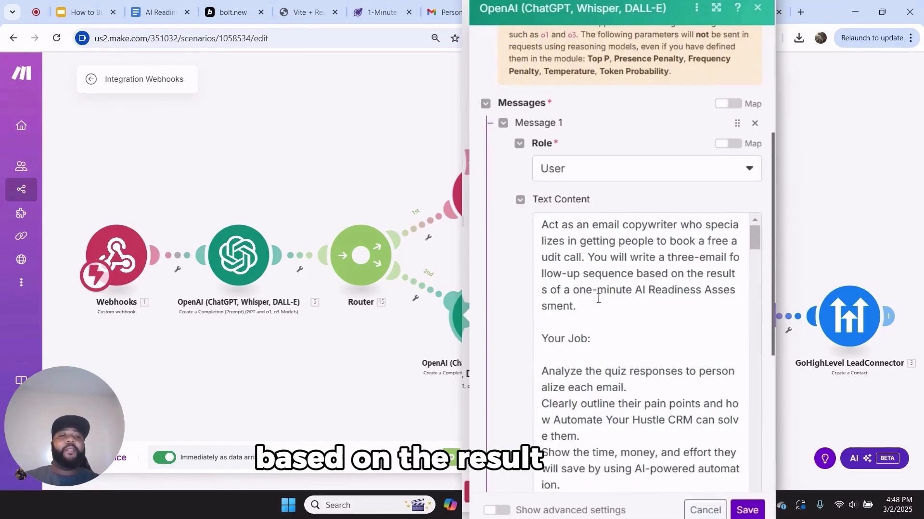
scroll(597, 296, "down", 3)
scroll(603, 271, "down", 3)
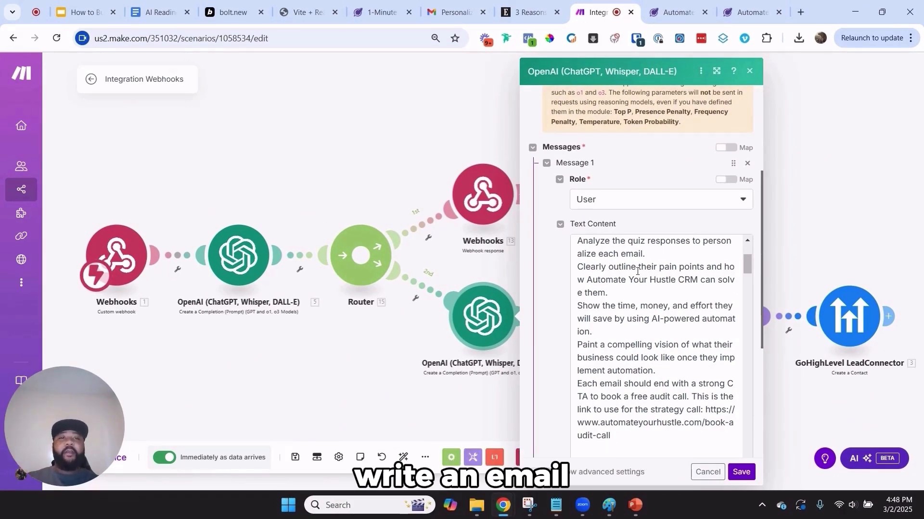
left_click(710, 476)
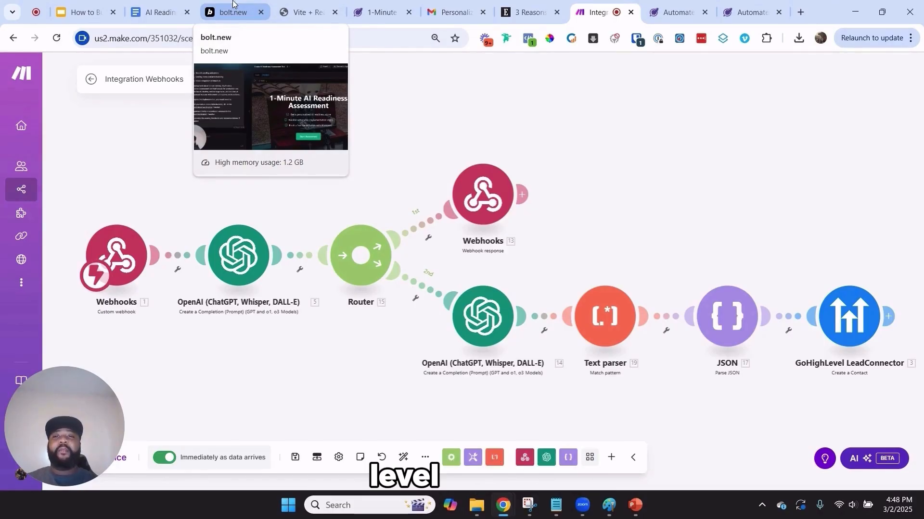
Start a new scenario from scratch in the Scenarios list
mouse_move(17, 176)
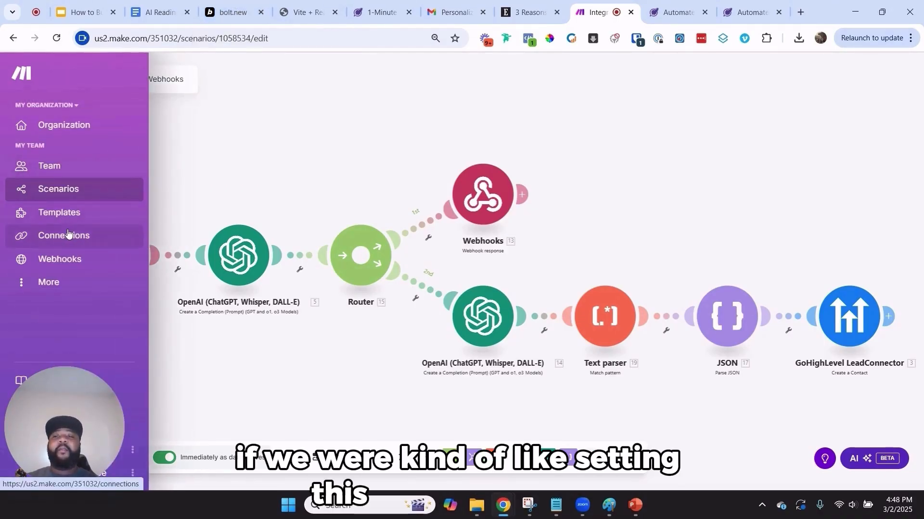
left_click(44, 189)
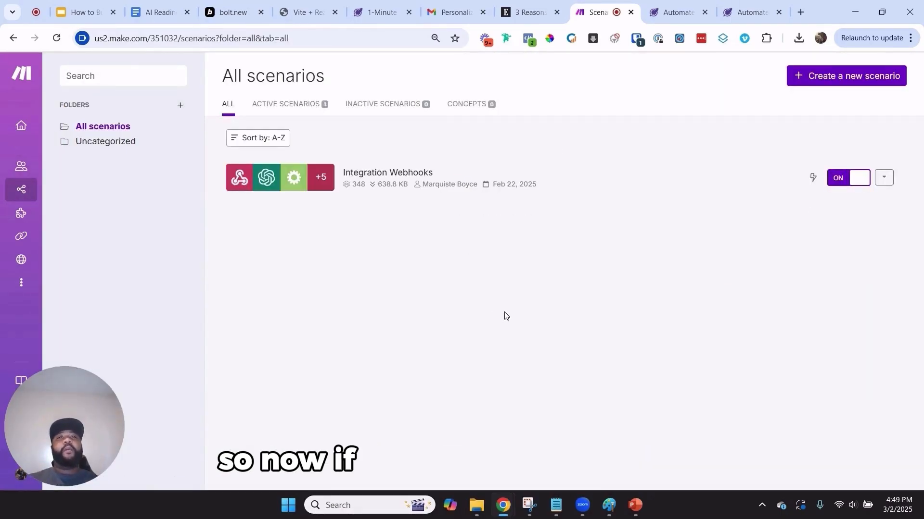
left_click(809, 75)
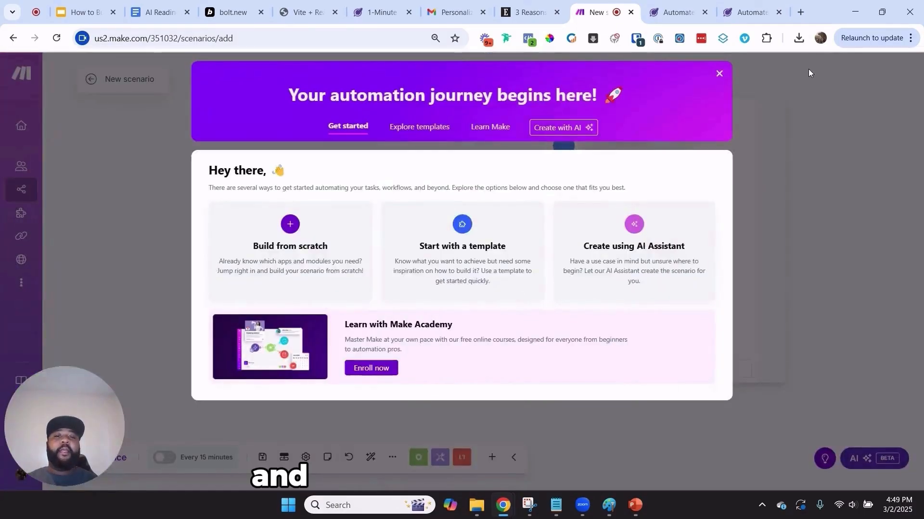
left_click(267, 233)
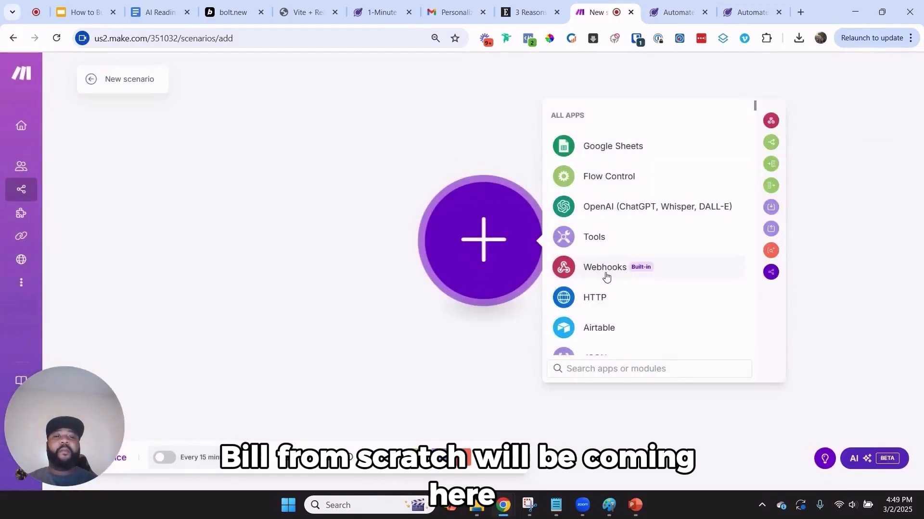
Add a Custom webhook trigger with a new 'My gateway-webhook webhook' hook and copy its address
left_click(605, 269)
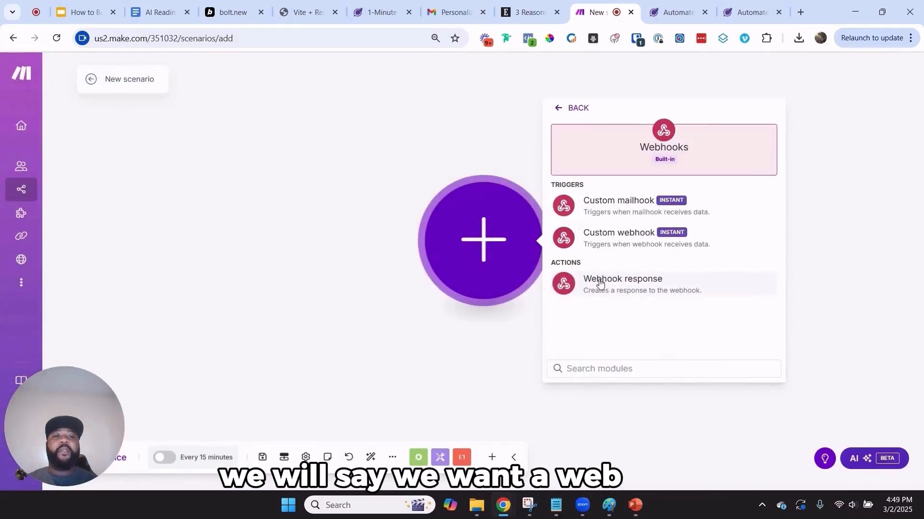
left_click(595, 236)
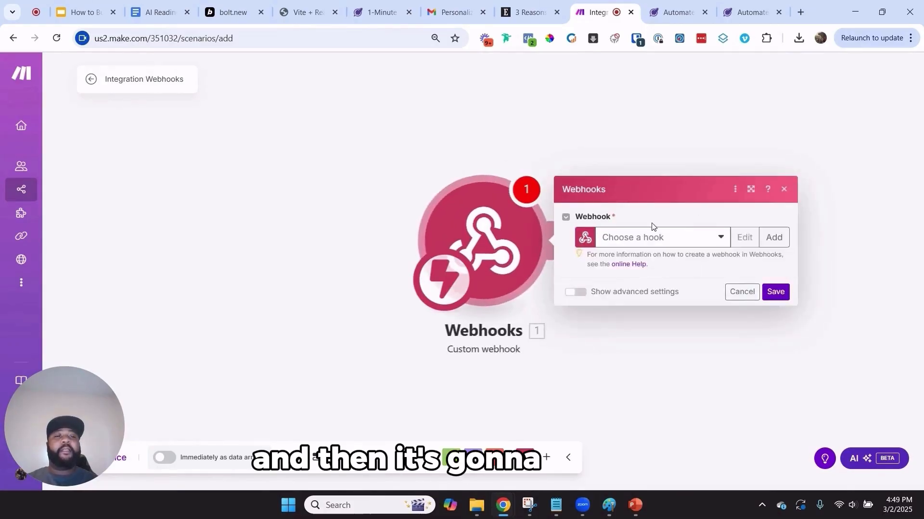
left_click(653, 236)
left_click(779, 242)
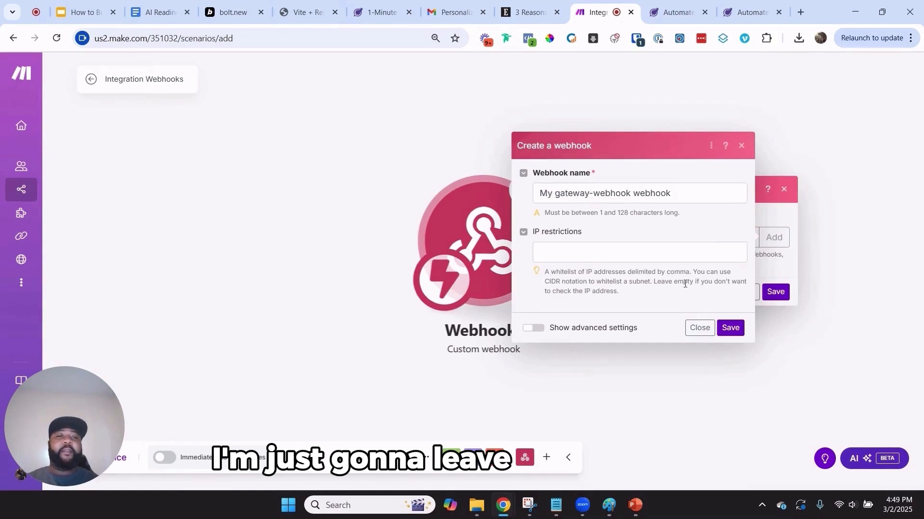
left_click(730, 329)
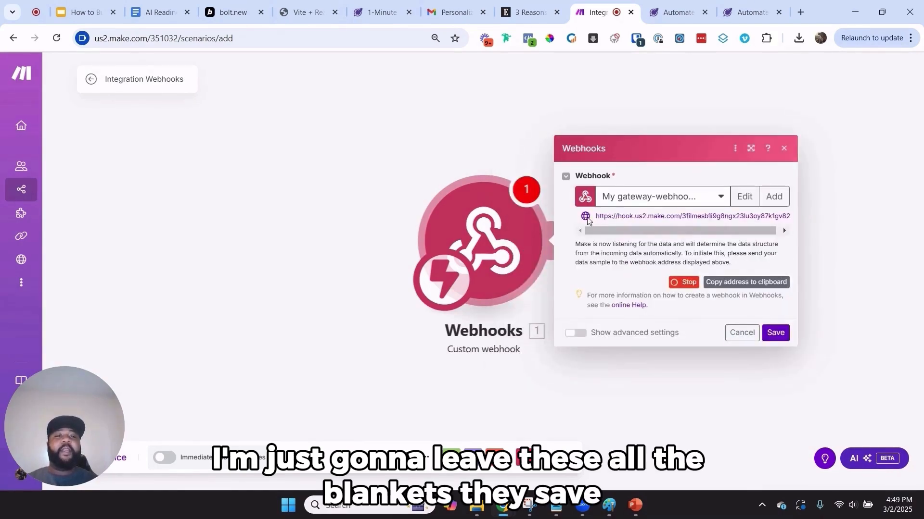
left_click(717, 283)
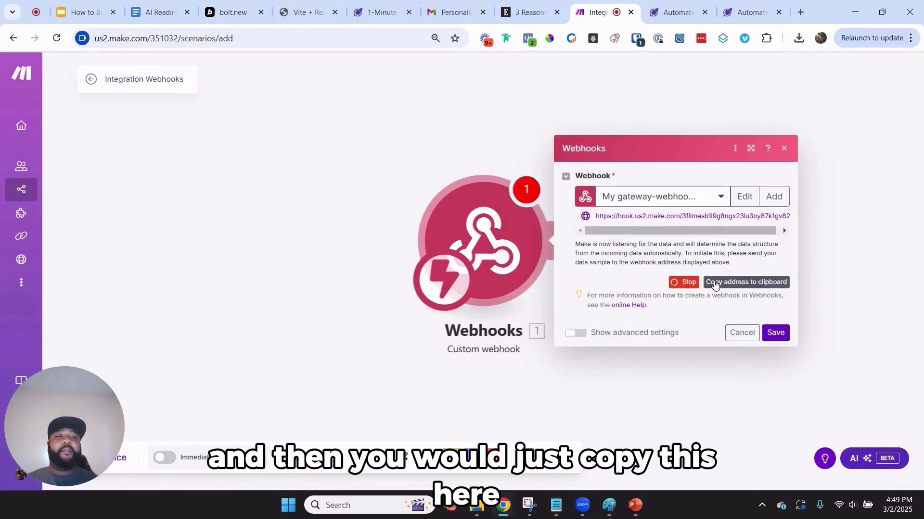
left_click(230, 4)
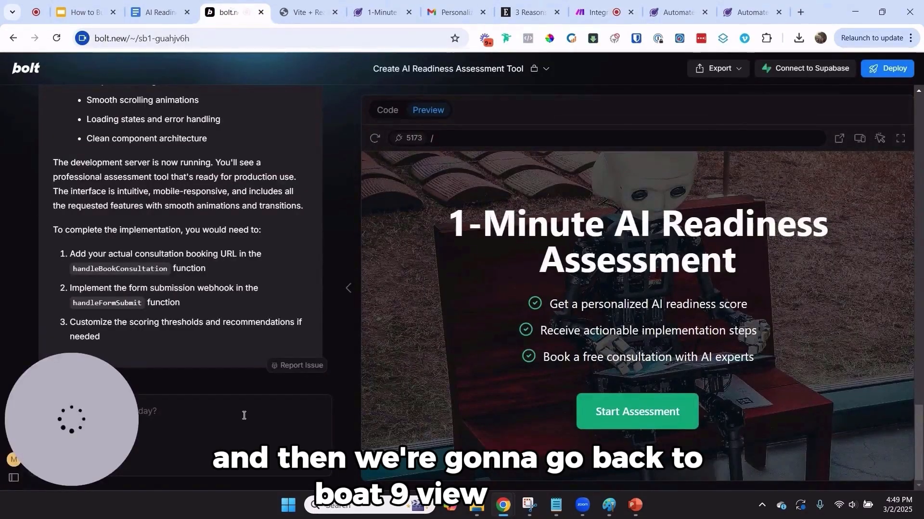
Send bolt the message 'This is my webhook address:' followed by the pasted webhook URL
type("This is m")
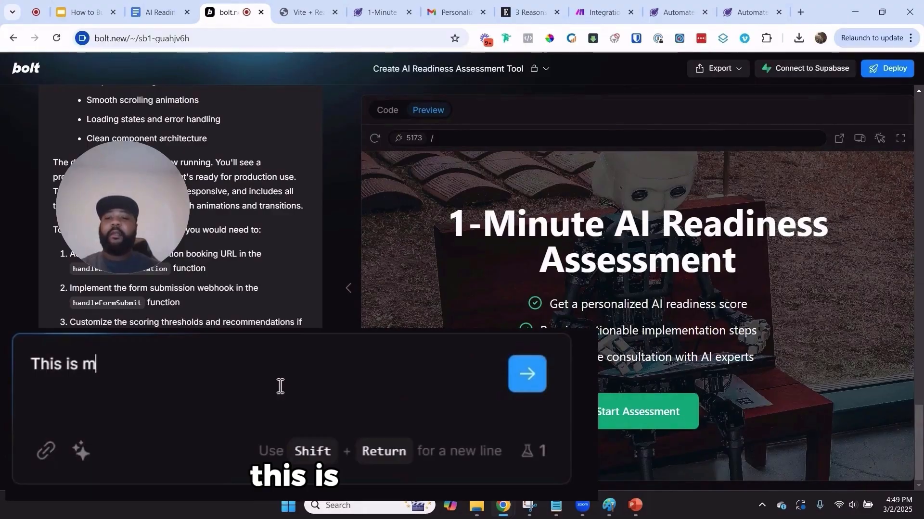
type("y webhook add")
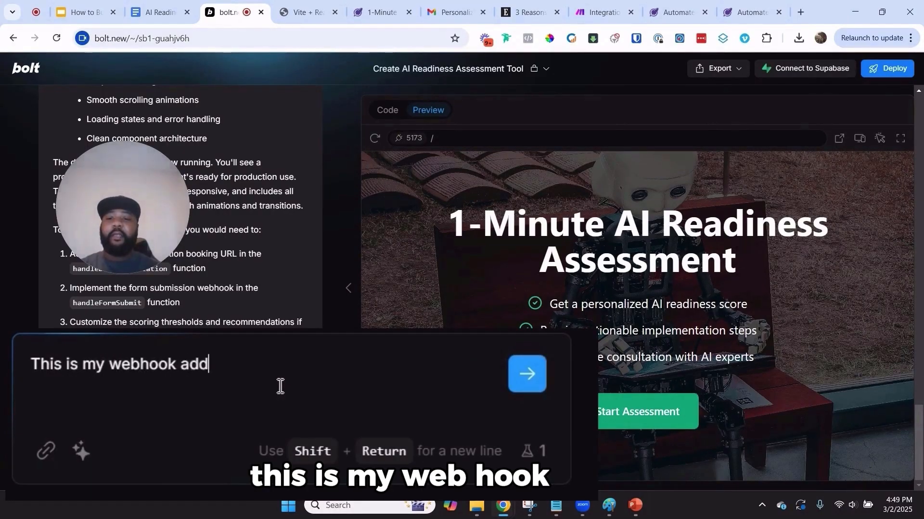
type("ress:")
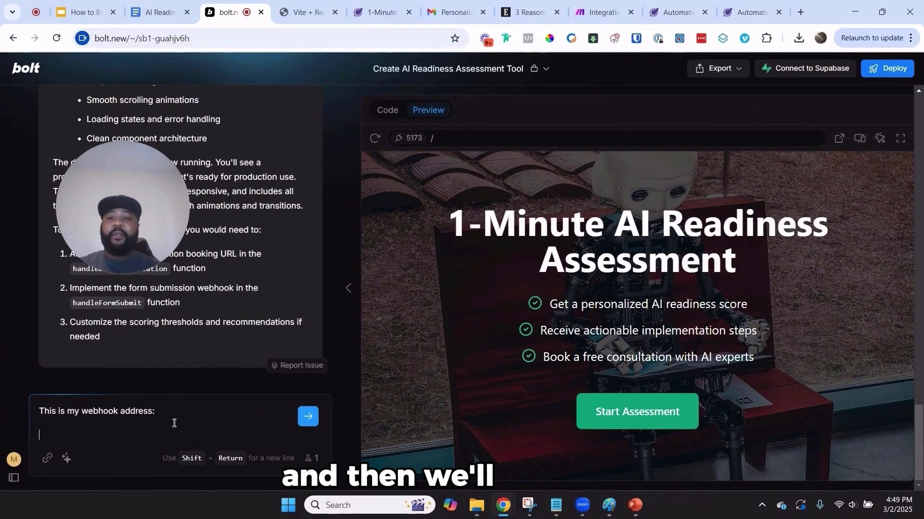
key("Return")
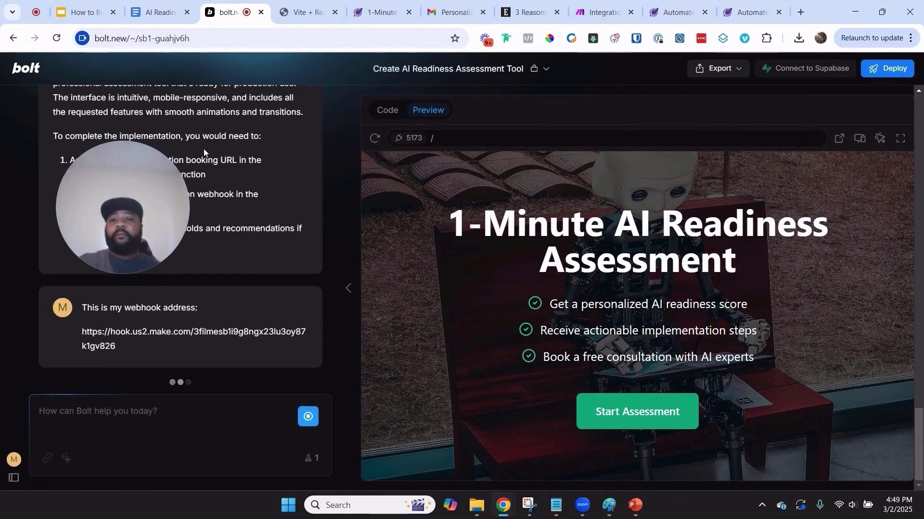
Close the two extra app preview browser tabs
left_click_drag(144, 201, 70, 411)
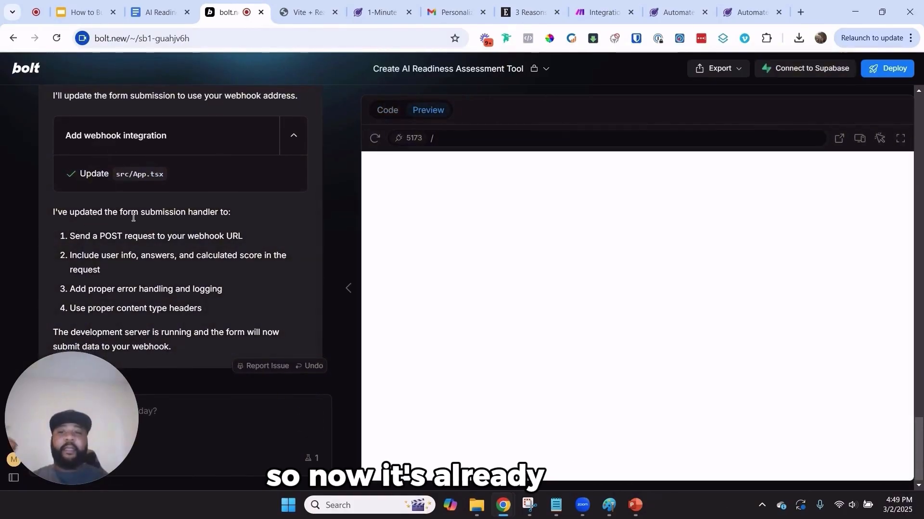
left_click(337, 16)
left_click(335, 16)
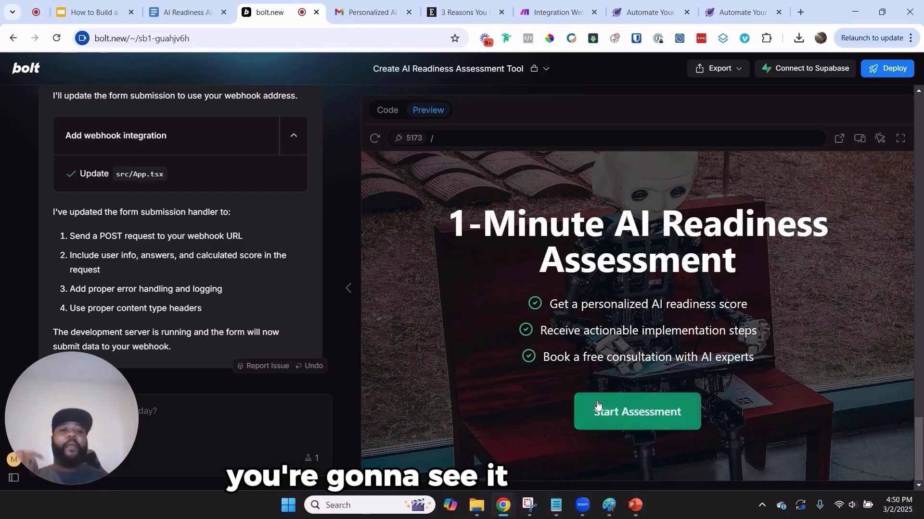
Start the assessment and answer questions 1–5: Product-based, Manual outreach, No automation, 2-10 employees, Pre-revenue/Startup
left_click(624, 419)
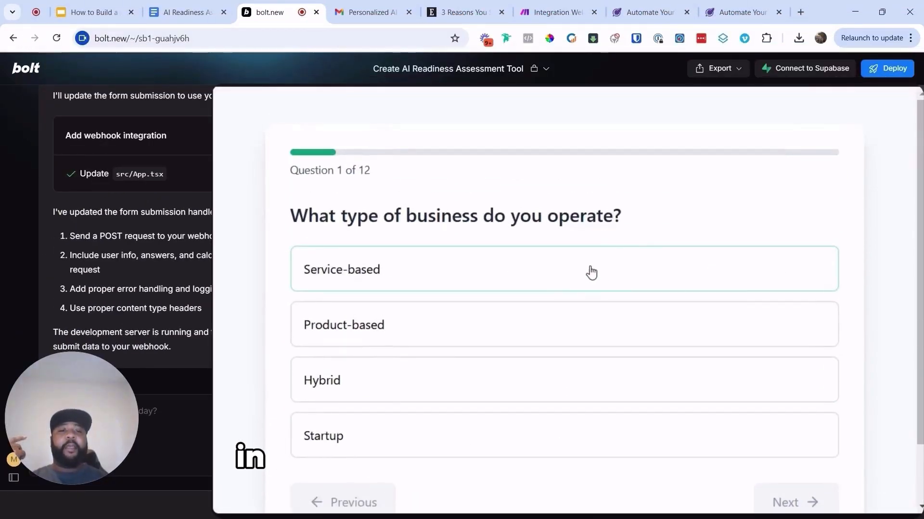
left_click(491, 270)
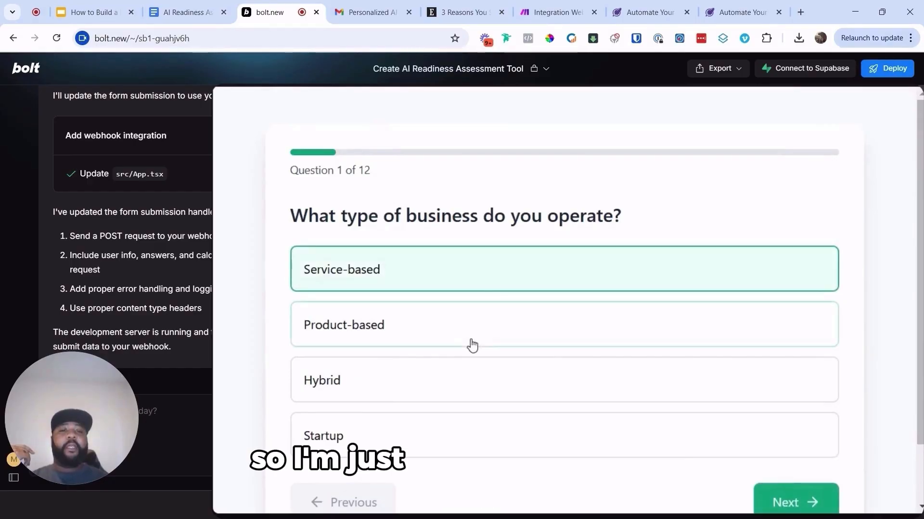
left_click(481, 337)
left_click(774, 501)
left_click(578, 285)
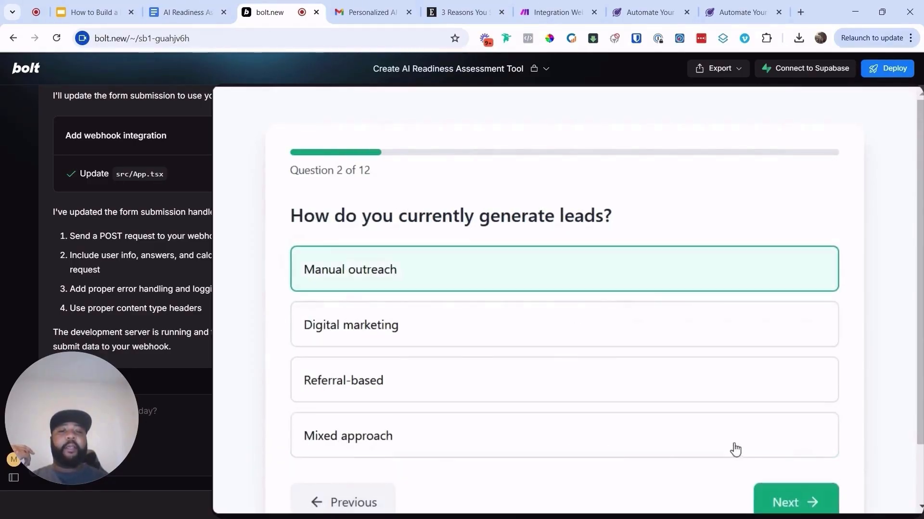
left_click(773, 503)
left_click(470, 268)
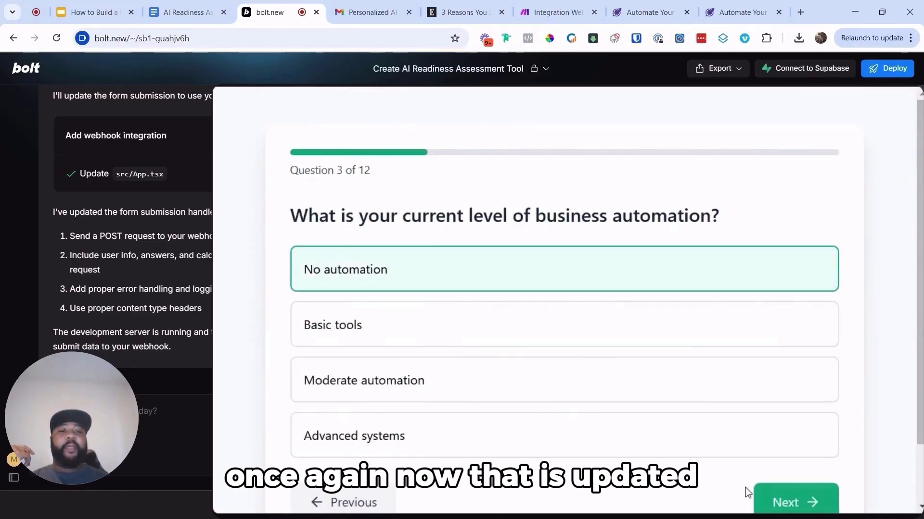
left_click(783, 503)
left_click(525, 326)
left_click(782, 503)
left_click(460, 283)
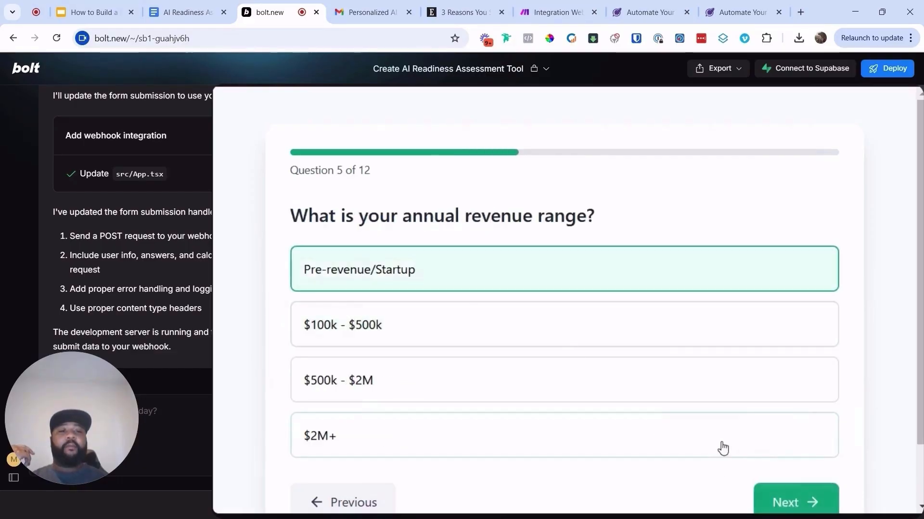
left_click(785, 502)
Answer questions 6–12: Moderate comfort, Needs improvement, Basic understanding, Minimal budget, Immediate, Moderate complexity, Single decision maker
left_click(538, 330)
left_click(769, 501)
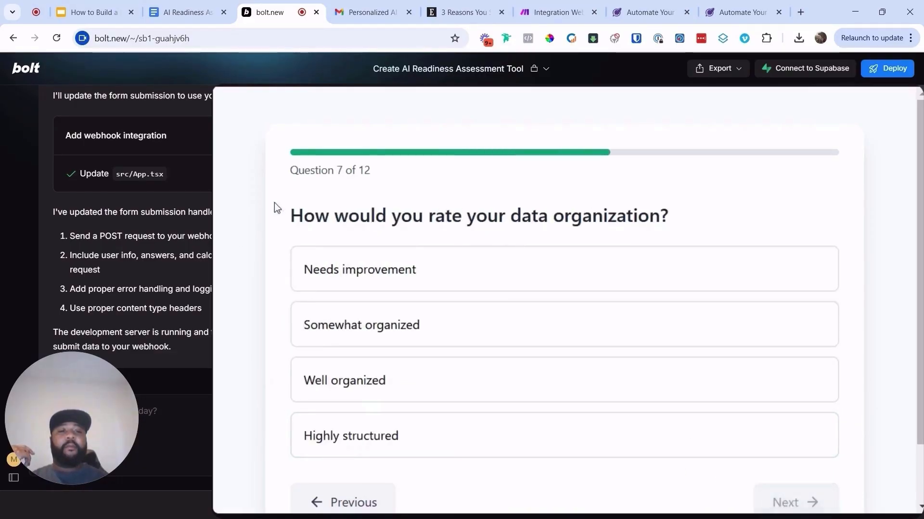
left_click(355, 275)
left_click(757, 505)
left_click(474, 325)
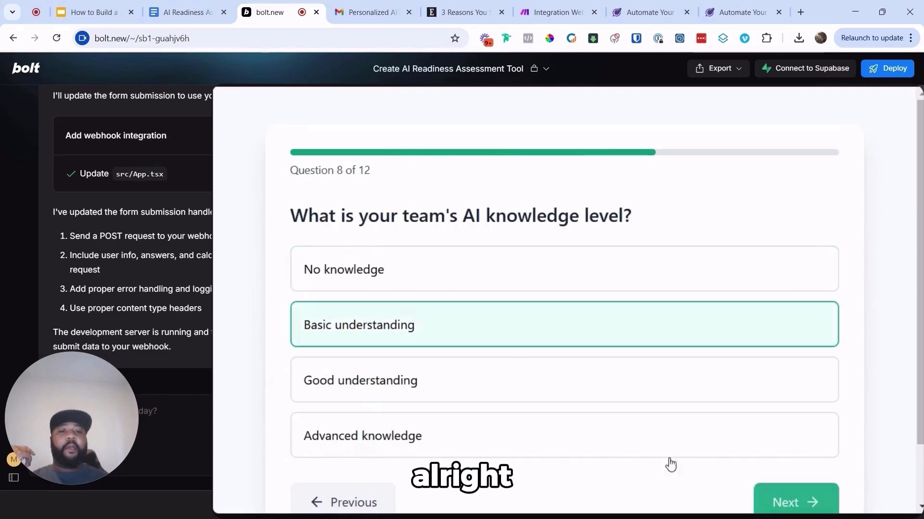
left_click(787, 485)
left_click(408, 264)
left_click(788, 501)
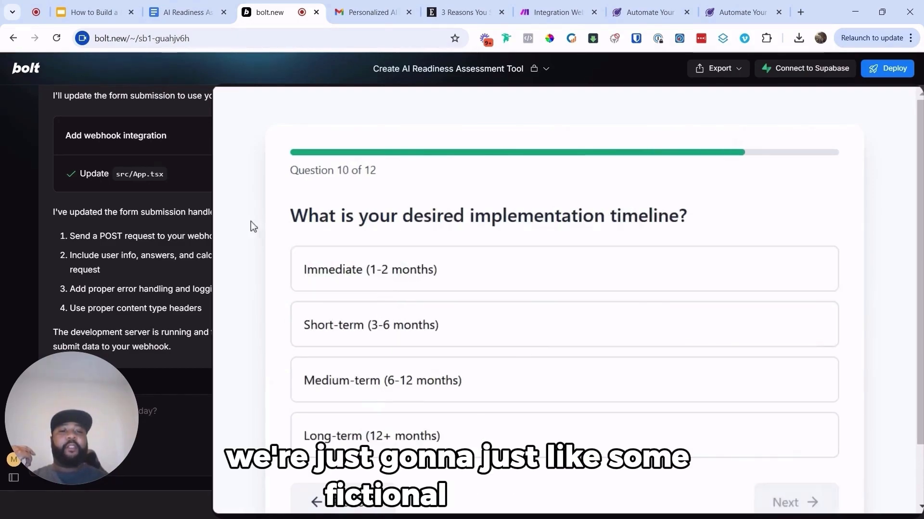
left_click(388, 279)
left_click(789, 503)
left_click(601, 329)
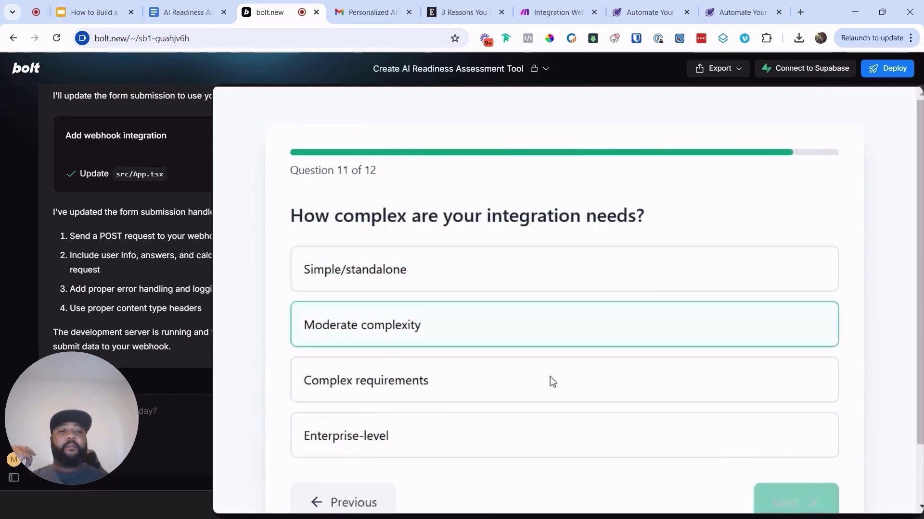
left_click(760, 496)
left_click(433, 269)
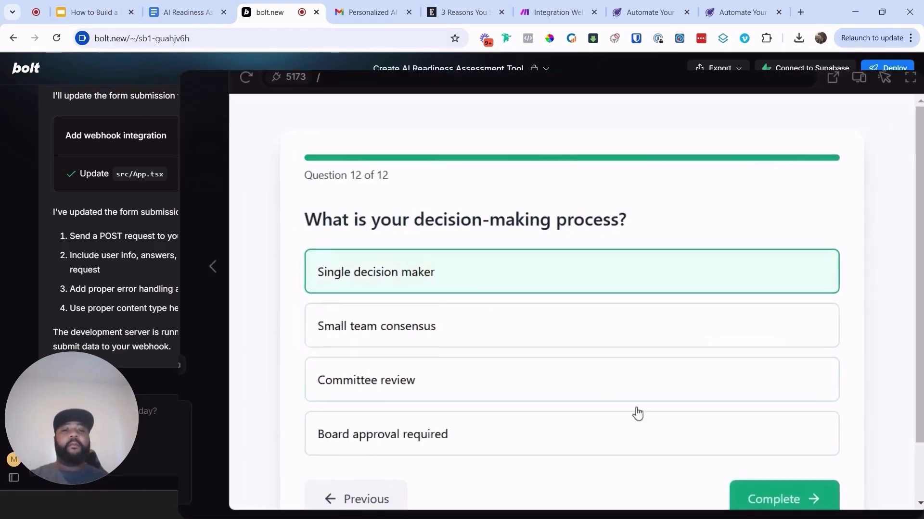
left_click(789, 500)
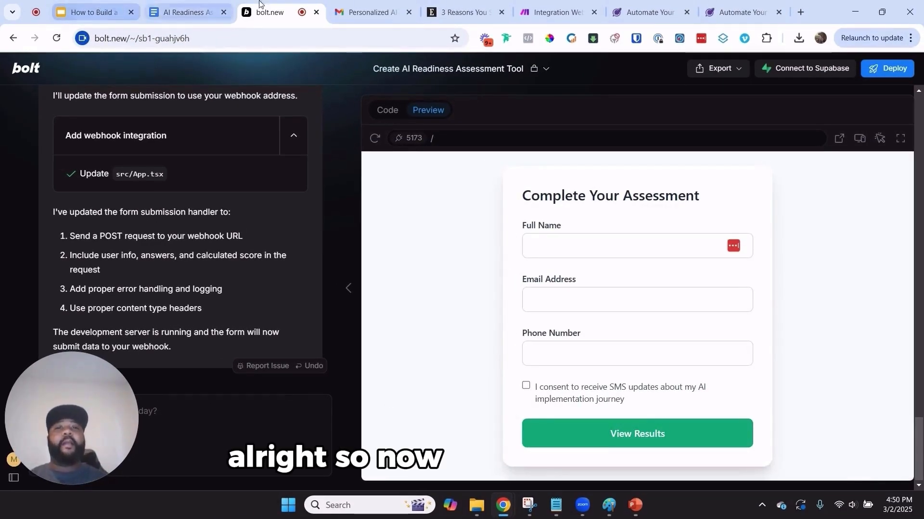
Fill the contact form with a test name and test e-mail, tick SMS consent, and view results
left_click(555, 12)
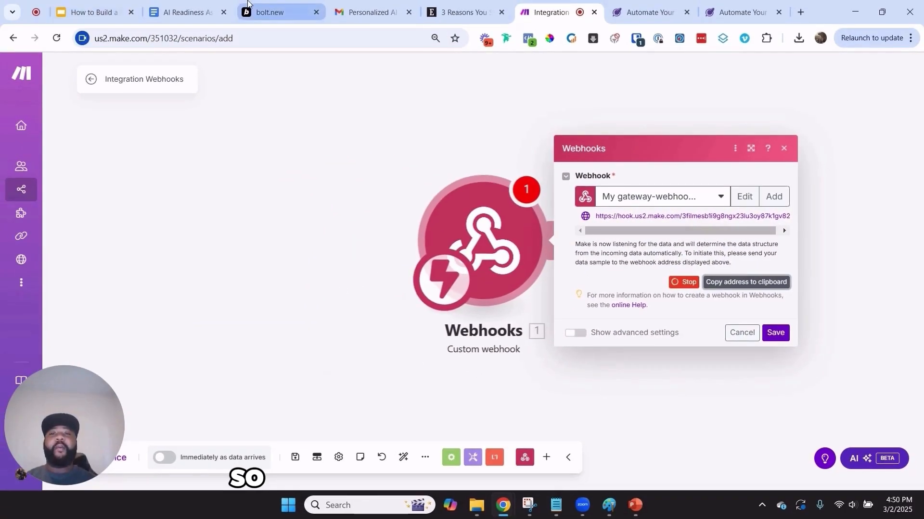
left_click(250, 5)
left_click(597, 246)
type("Test")
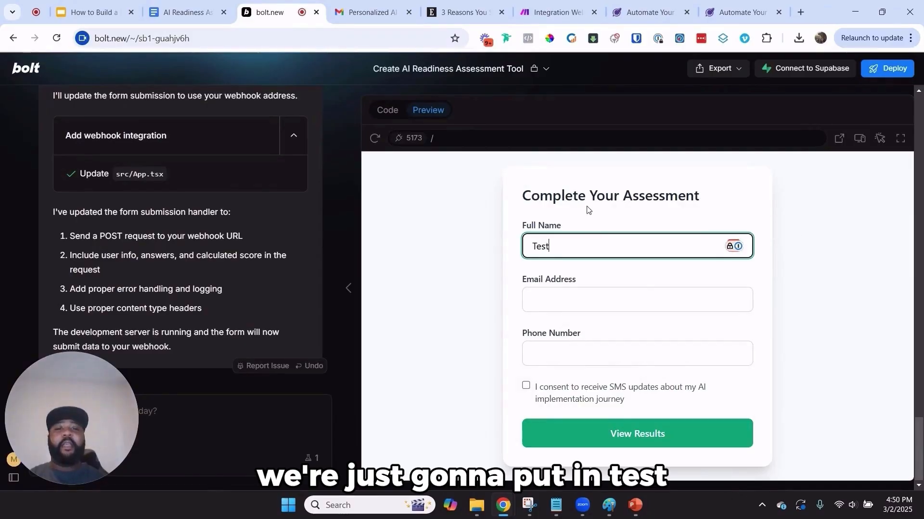
key("Tab")
type("test@t")
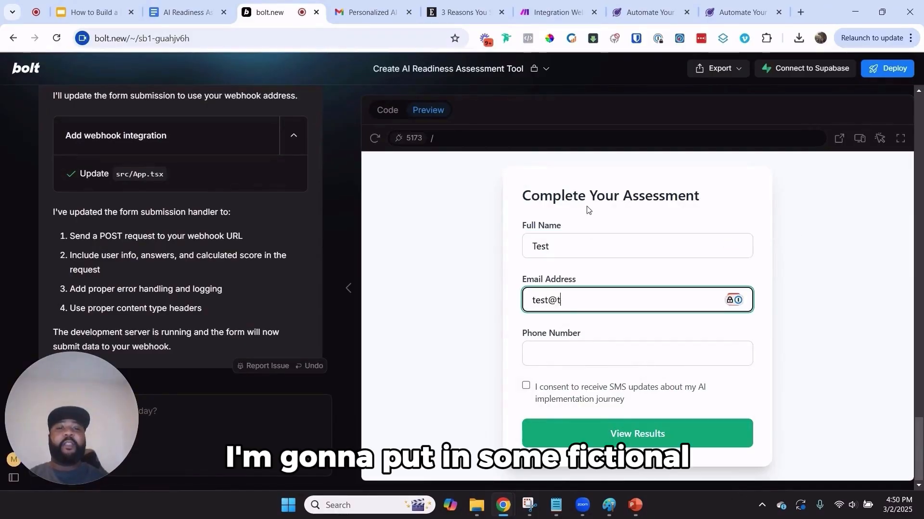
type("e.c")
key("BackSpace")
key("BackSpace")
type("s")
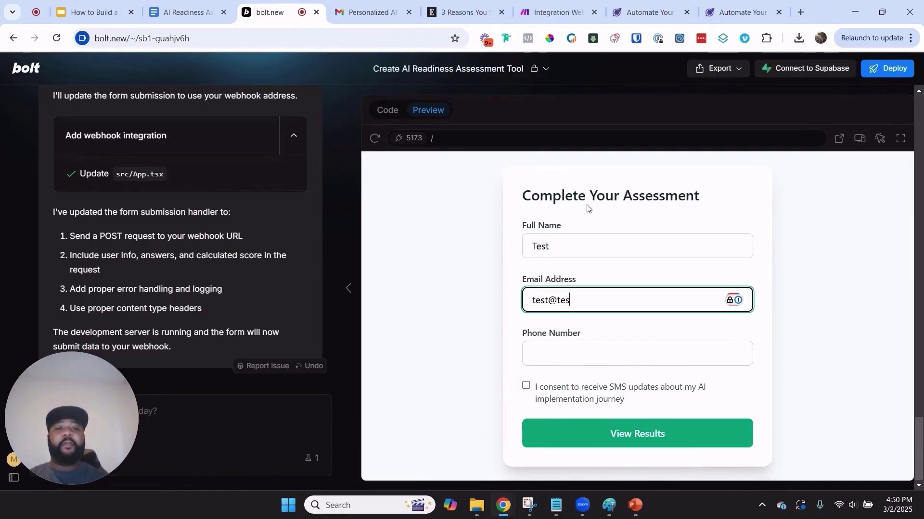
type("t.com")
key("Tab")
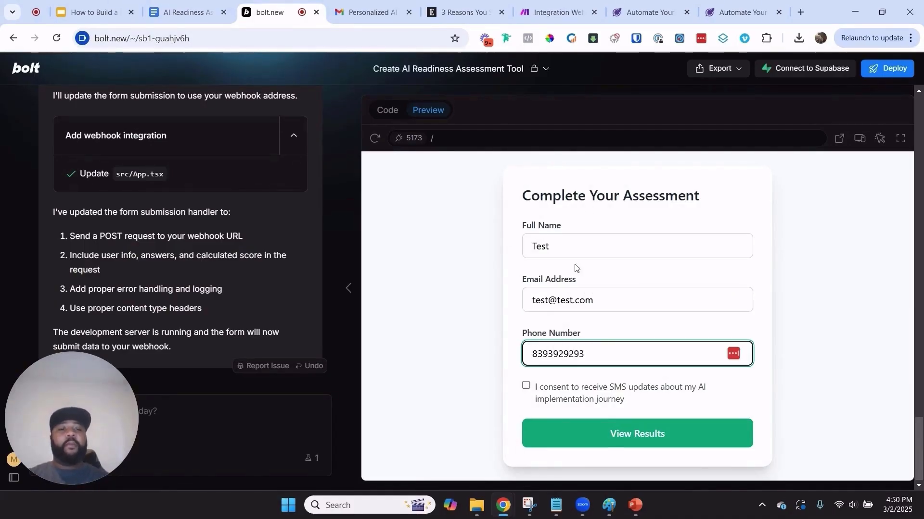
left_click(526, 386)
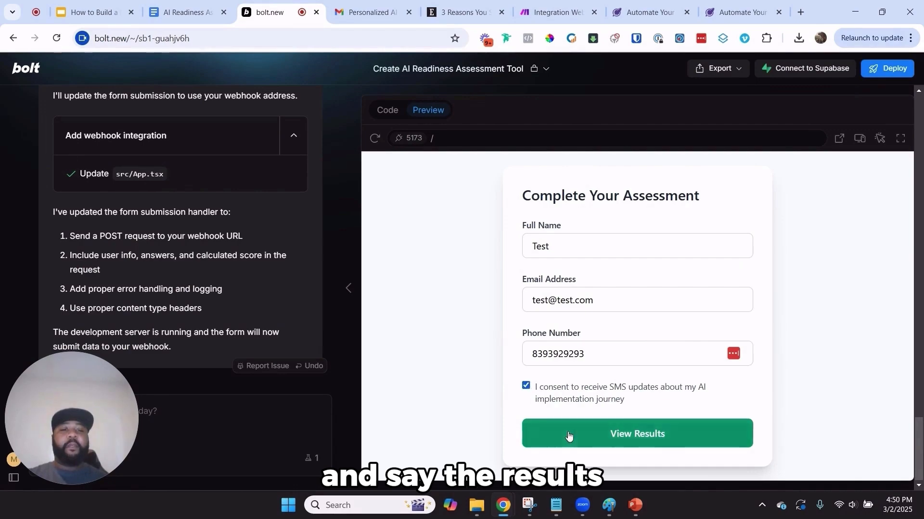
left_click(637, 434)
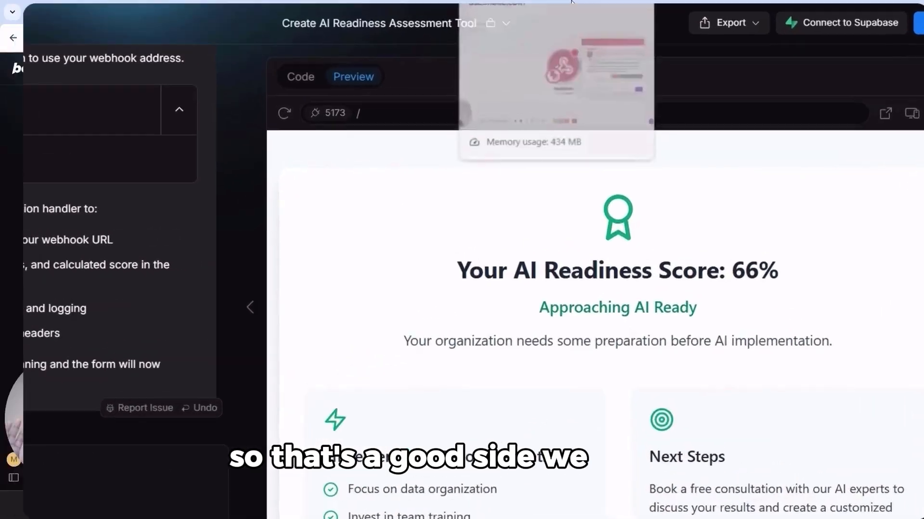
Save the Custom webhook settings once the data structure is determined, and reposition the Webhooks module
left_click(553, 12)
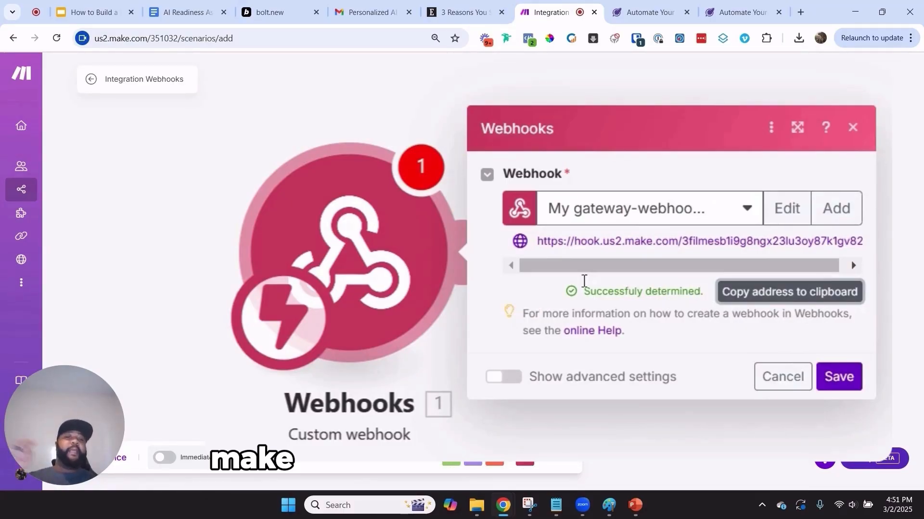
left_click(424, 169)
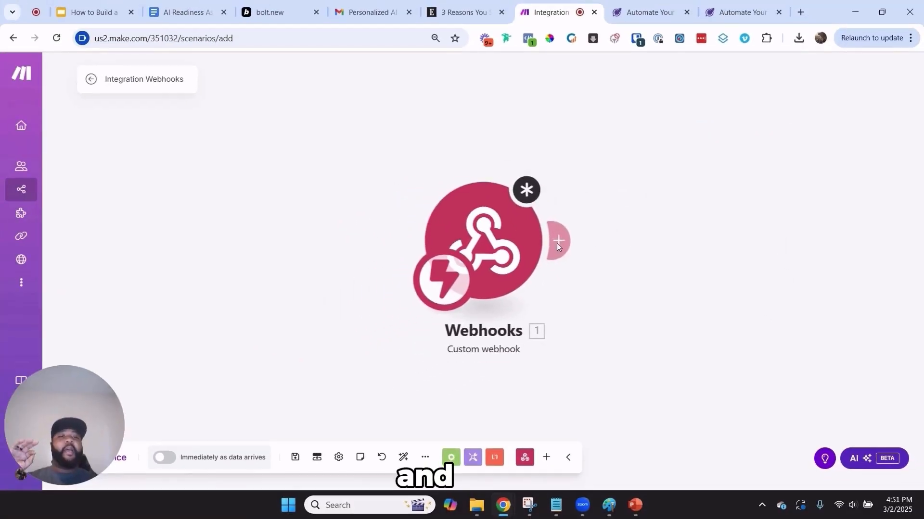
left_click(510, 234)
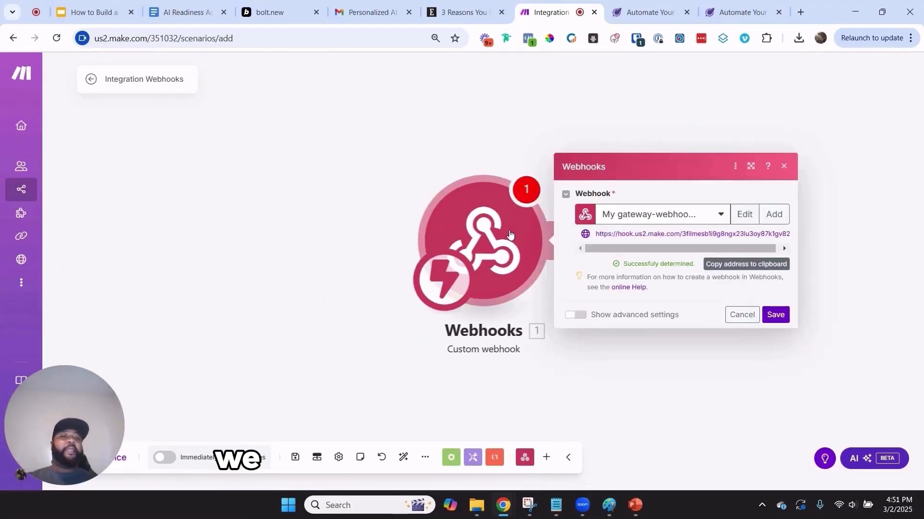
left_click(775, 314)
left_click_drag(441, 235, 342, 212)
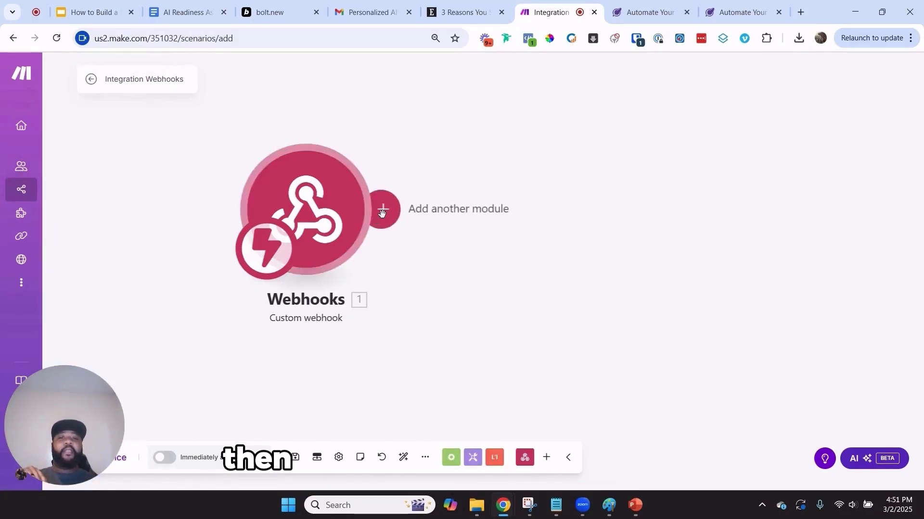
Start adding a module after the webhook, then advance the Google Slides presentation one slide
left_click(381, 209)
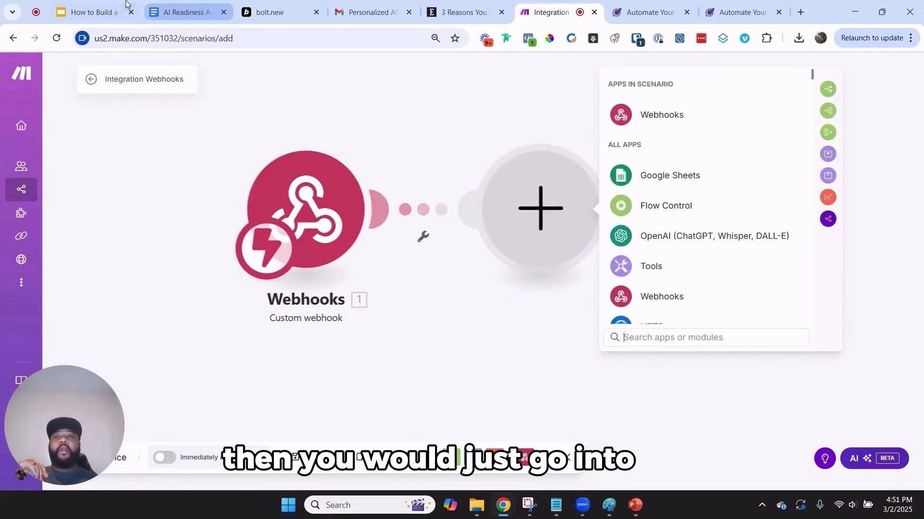
left_click(92, 12)
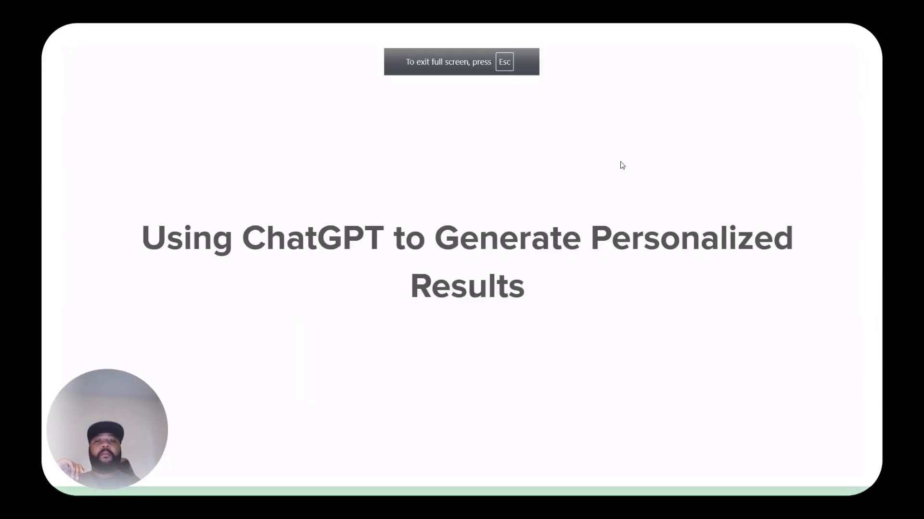
key("Right")
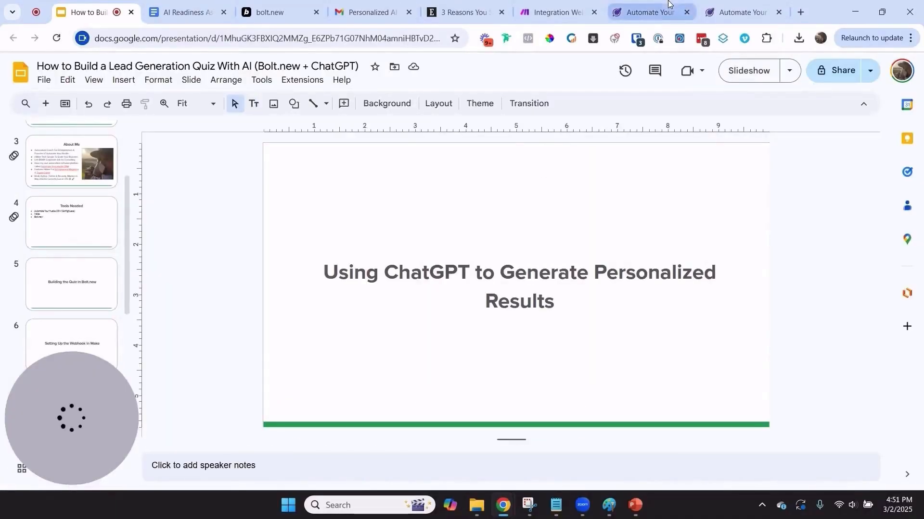
Search 'open' and browse the OpenAI (ChatGPT, Whisper, DALL-E) module list
left_click(537, 4)
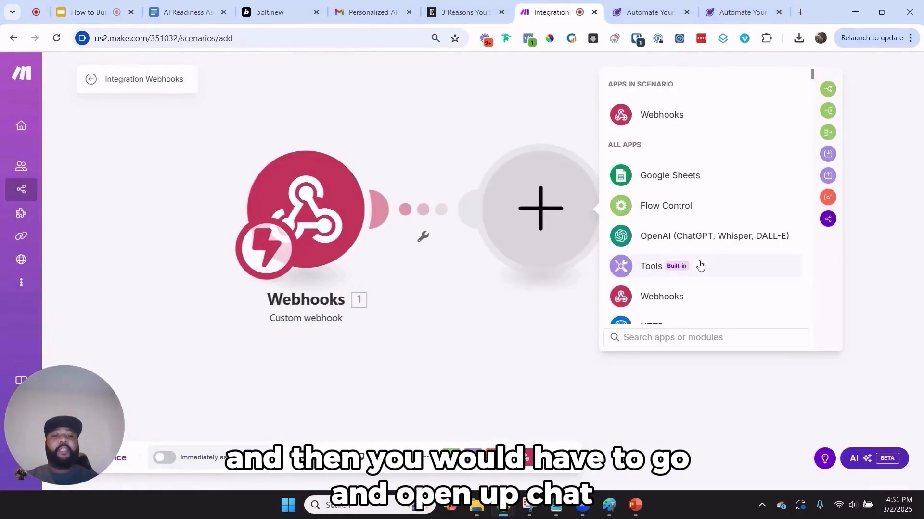
type("open")
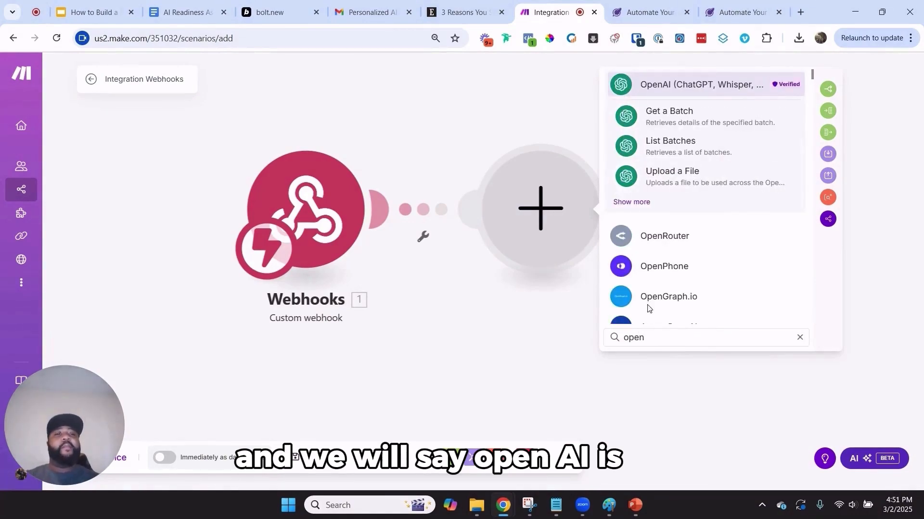
left_click(694, 85)
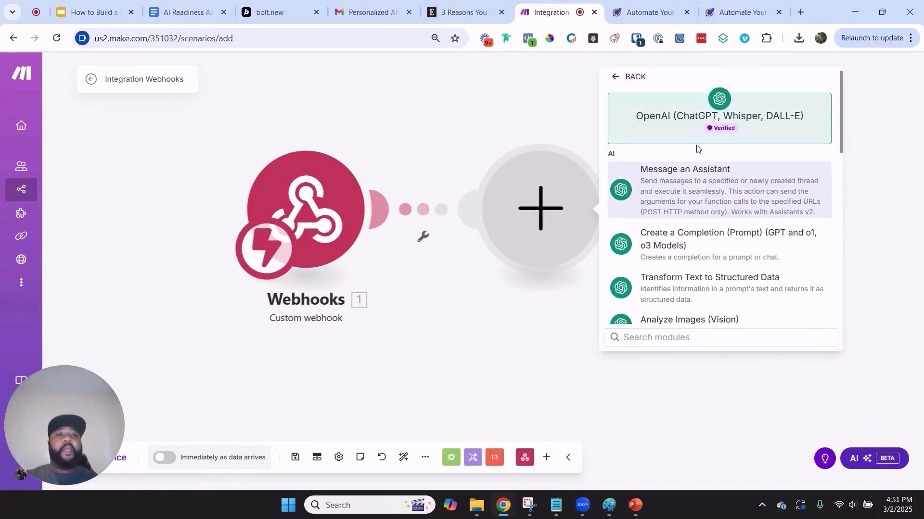
scroll(686, 151, "down", 4)
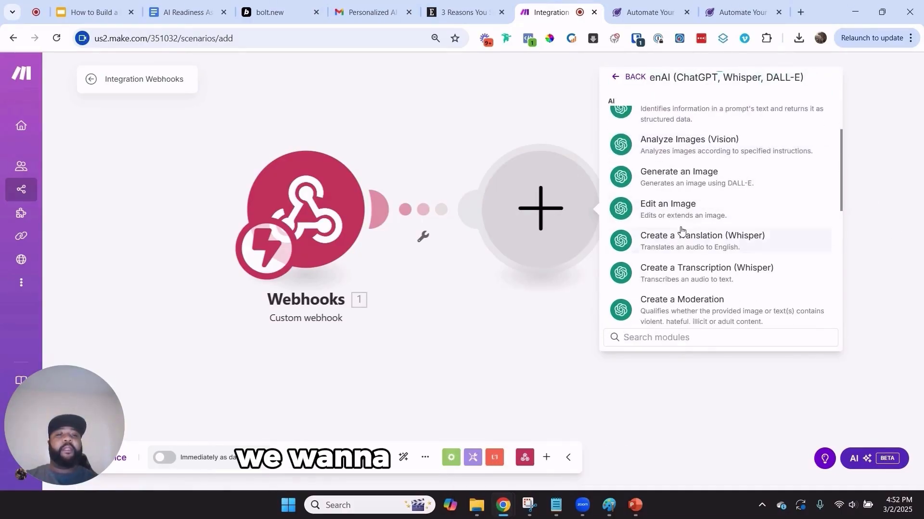
scroll(724, 276, "up", 4)
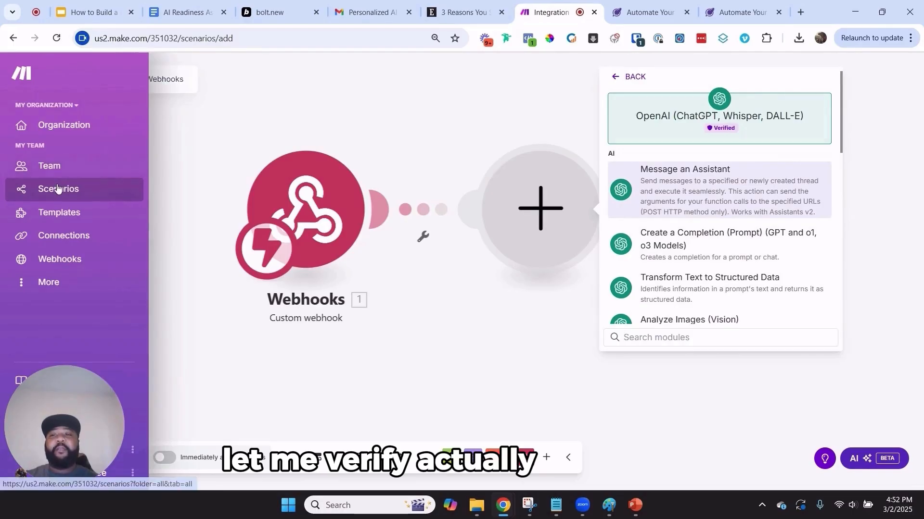
right_click(72, 189)
Open the Integration Webhooks scenario in a new tab and inspect its existing OpenAI module
left_click(103, 200)
left_click(562, 4)
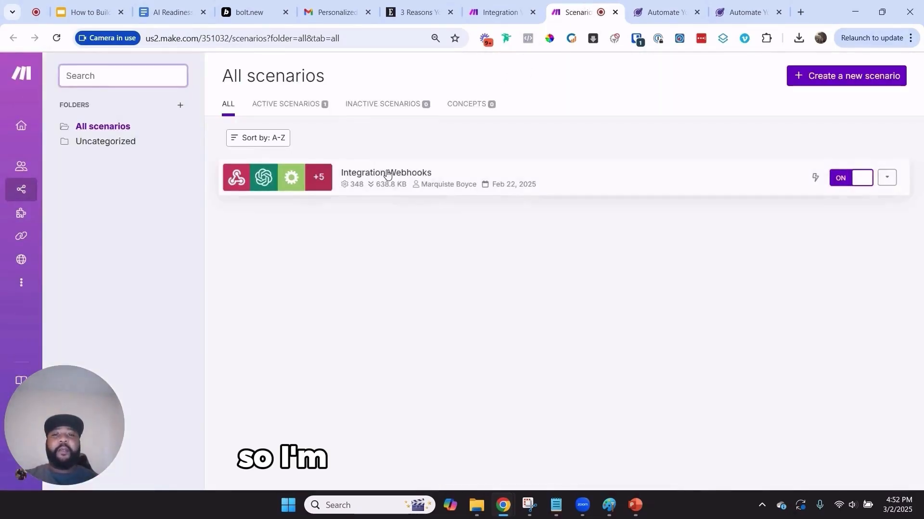
left_click(388, 174)
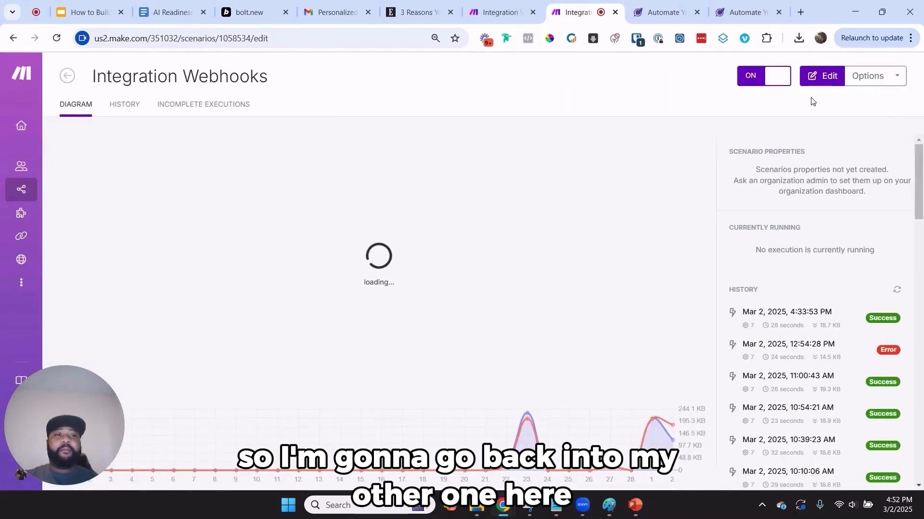
left_click(816, 76)
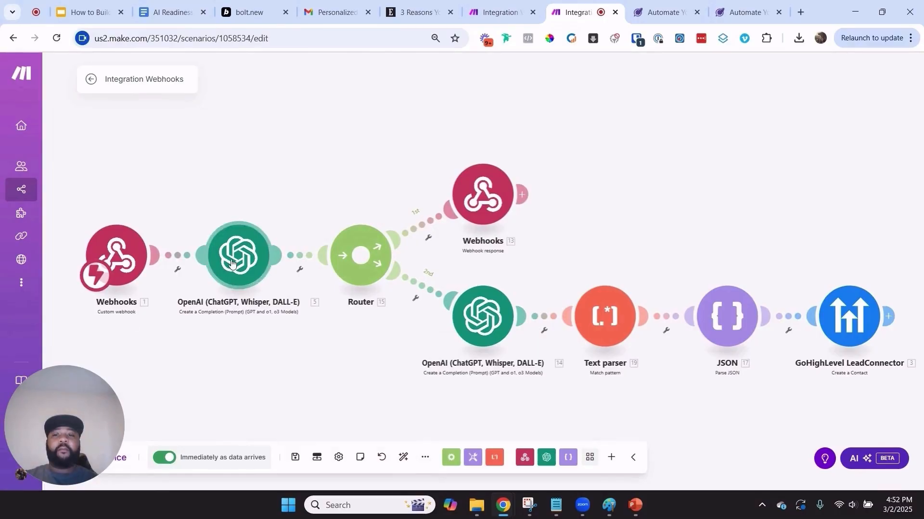
left_click(231, 263)
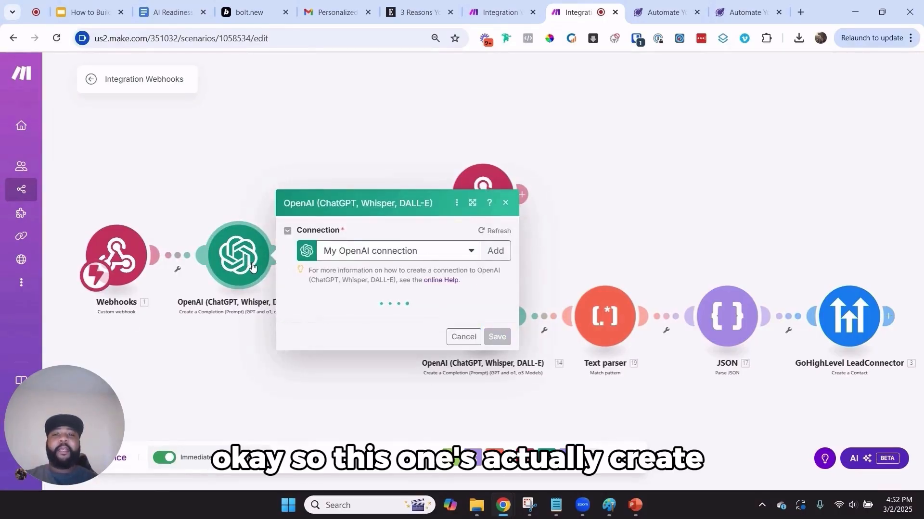
Add an OpenAI Create a Completion module after the webhook in the new scenario
left_click(513, 8)
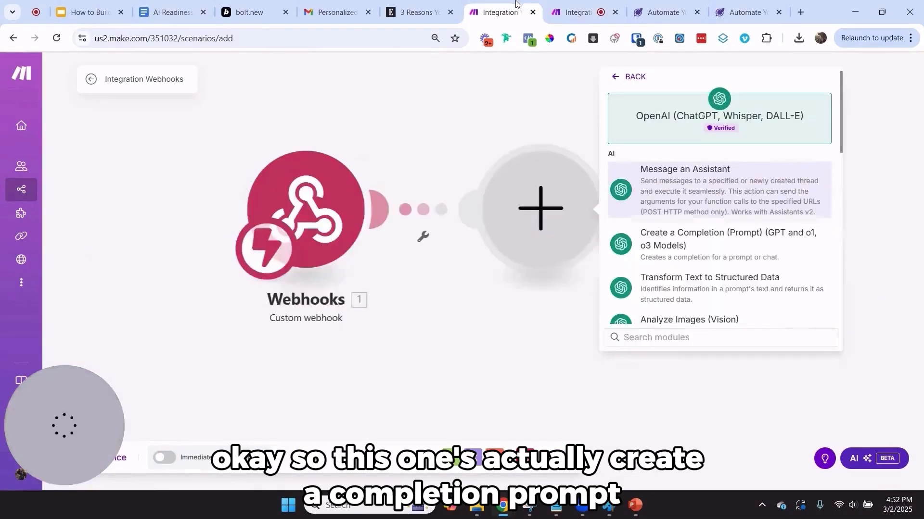
left_click(712, 244)
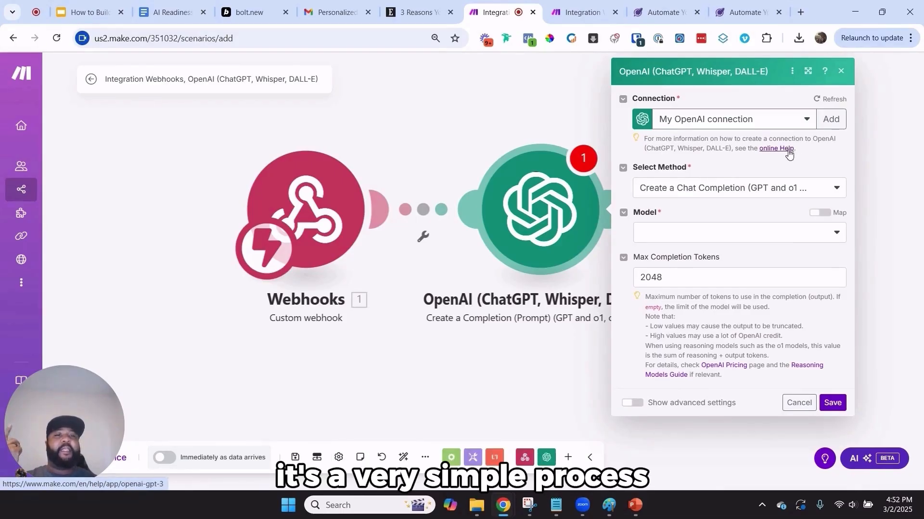
left_click(803, 13)
Check OpenAI Platform usage, showing $0.79 spent against the $5 March budget
type("o")
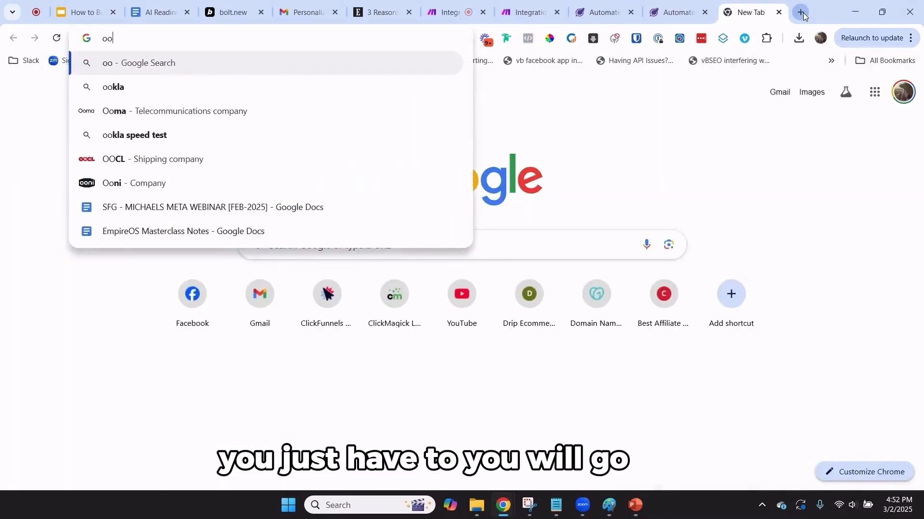
type("pen")
key("Return")
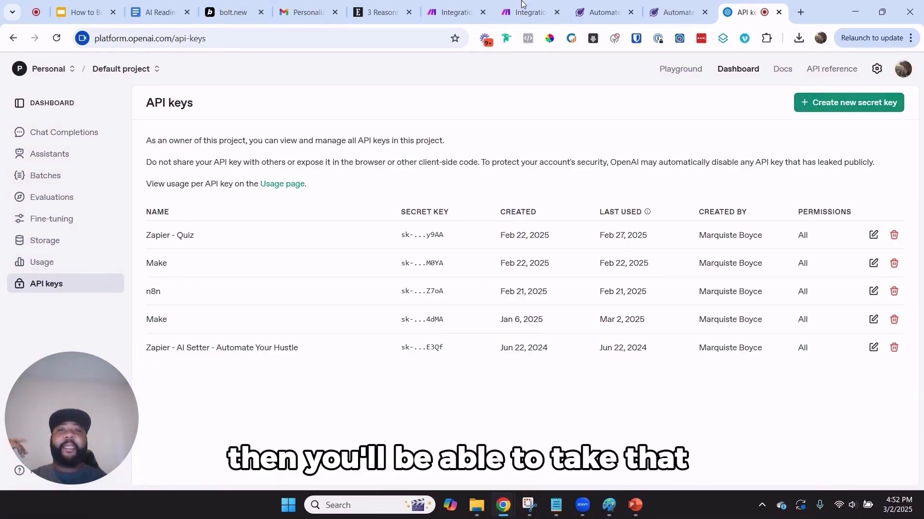
left_click(48, 265)
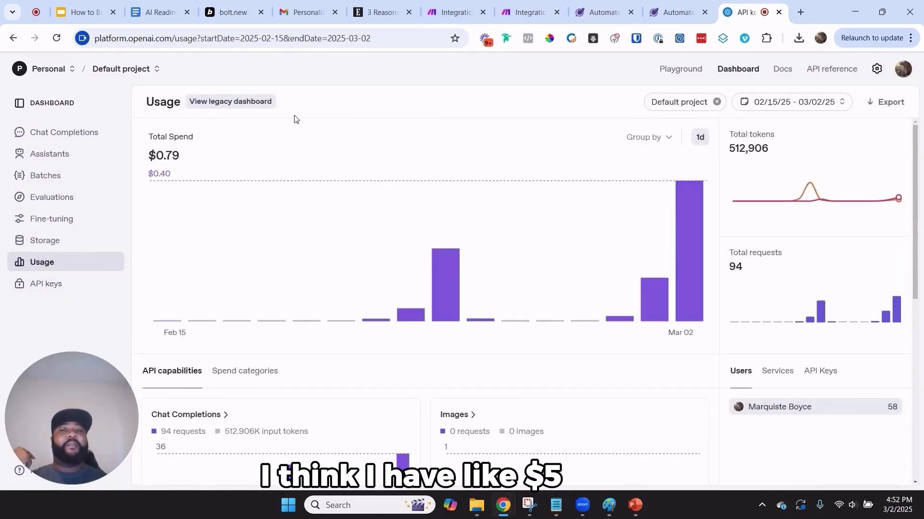
left_click_drag(210, 154, 136, 158)
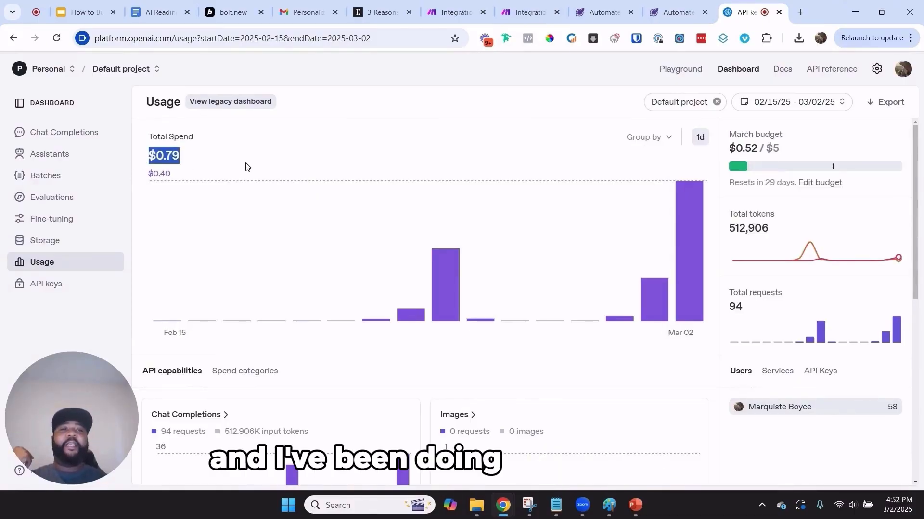
left_click(214, 166)
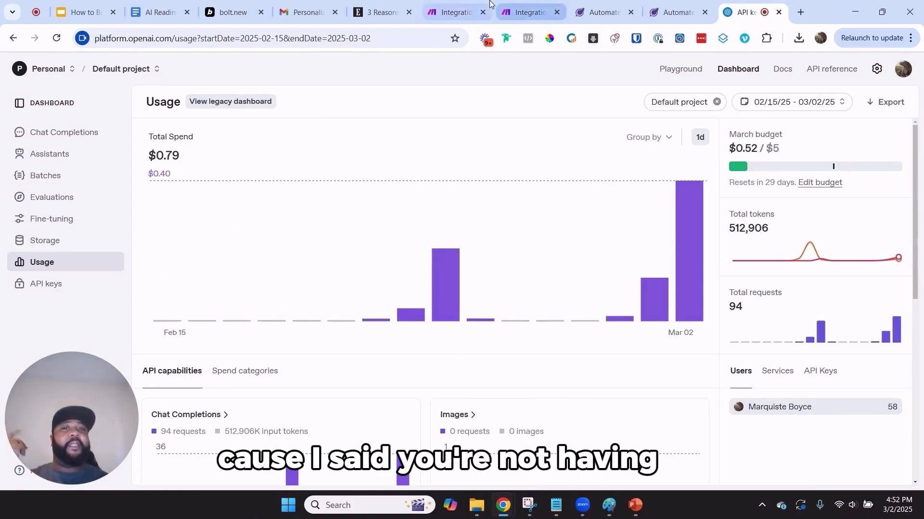
left_click(528, 4)
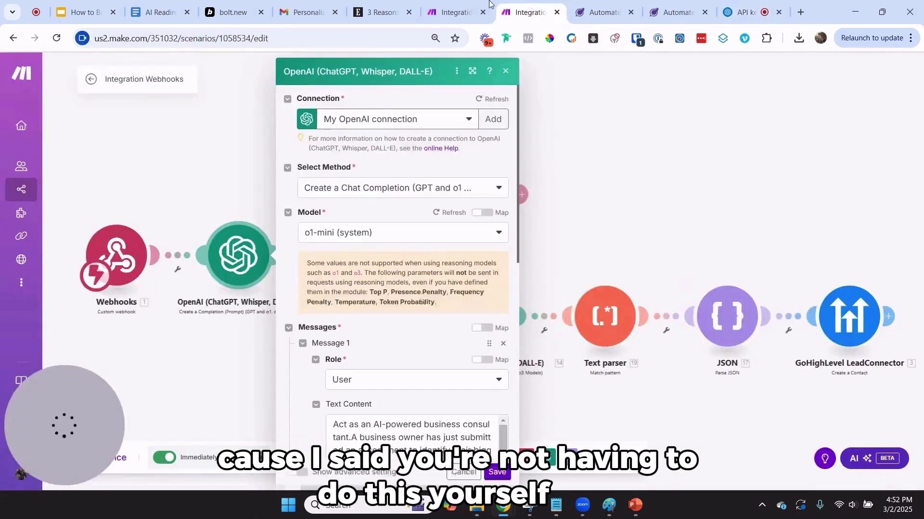
Select o1-mini (system) as the model in the new scenario's OpenAI module
left_click(444, 4)
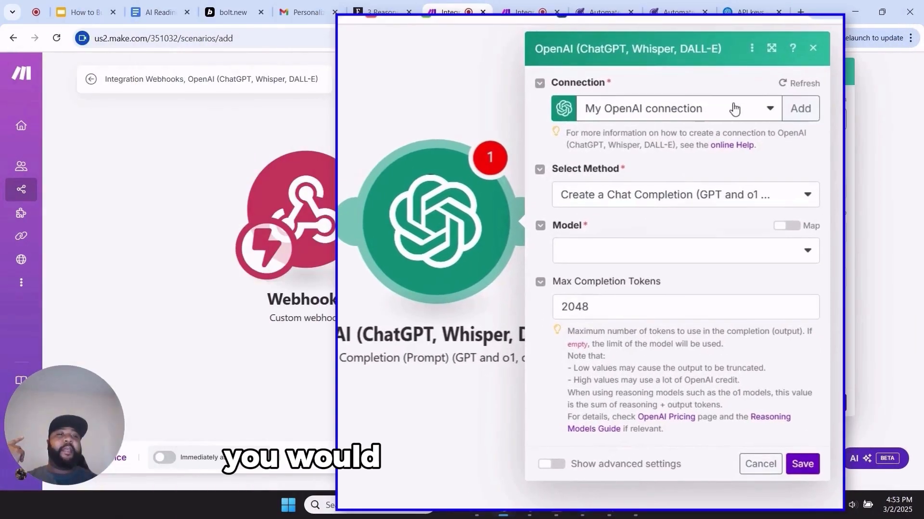
left_click(722, 111)
left_click(633, 250)
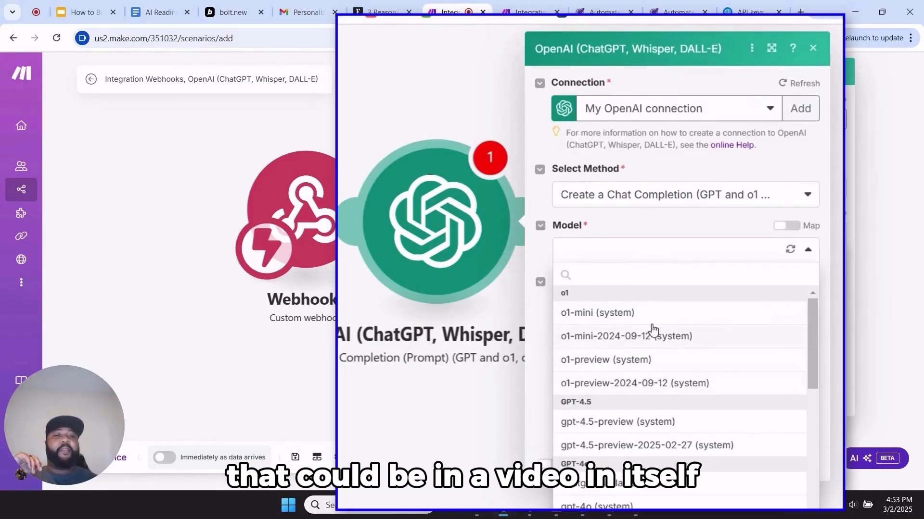
left_click(606, 320)
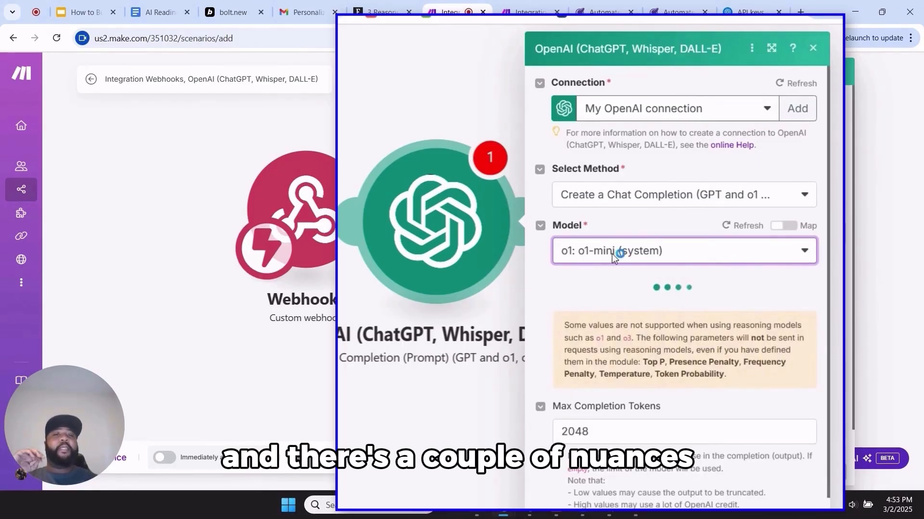
scroll(642, 359, "down", 1)
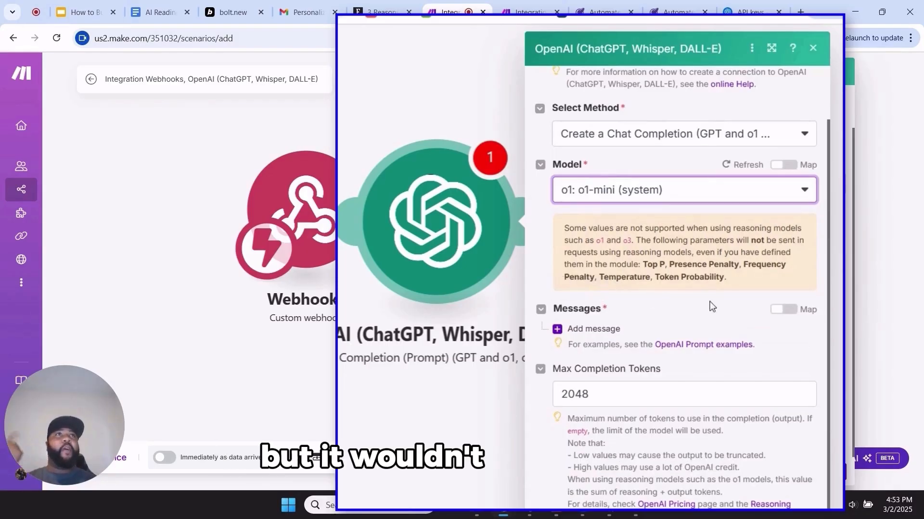
left_click(671, 396)
left_click_drag(591, 396, 559, 395)
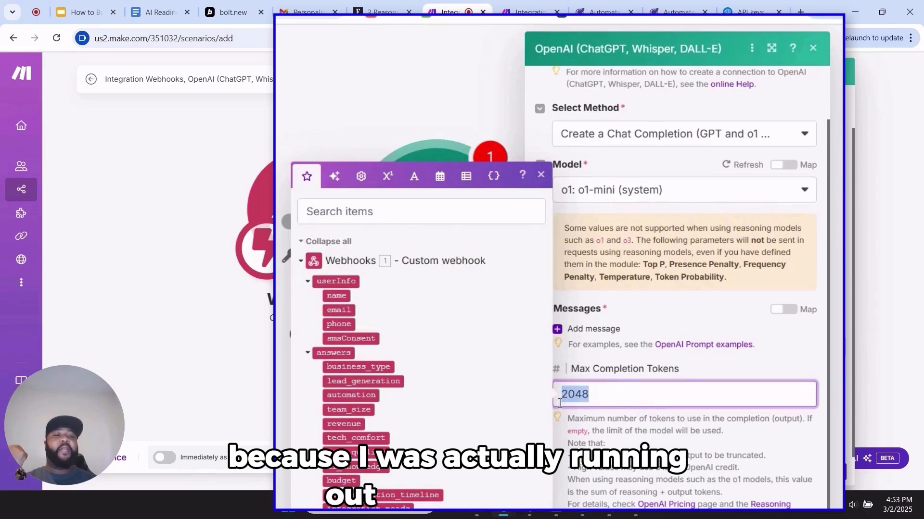
left_click(609, 398)
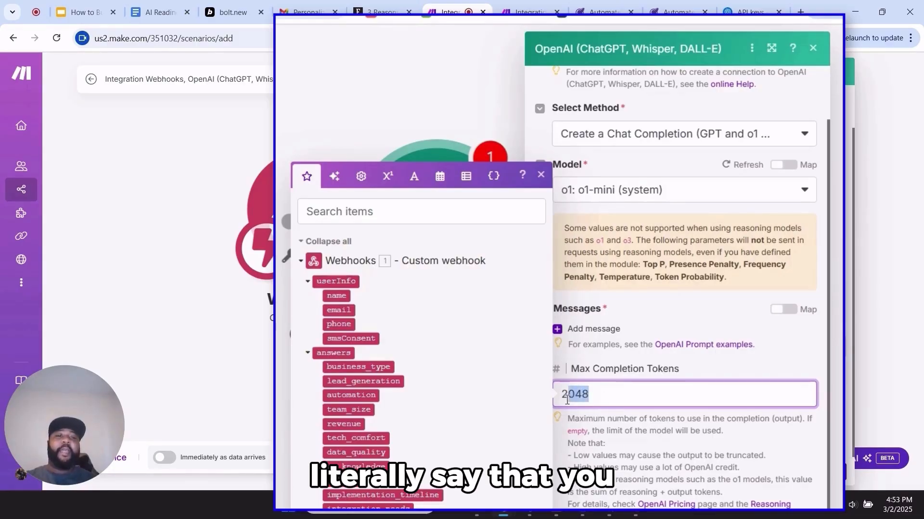
left_click_drag(566, 400, 558, 400)
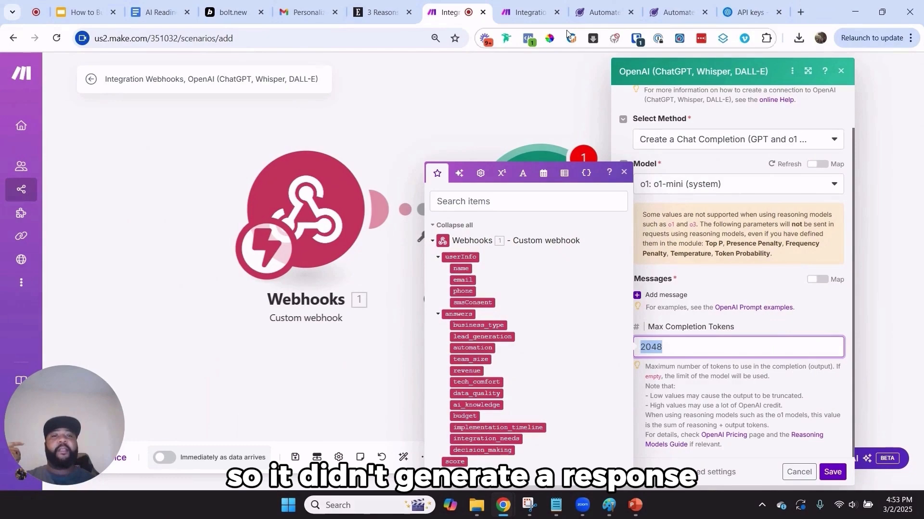
left_click(530, 12)
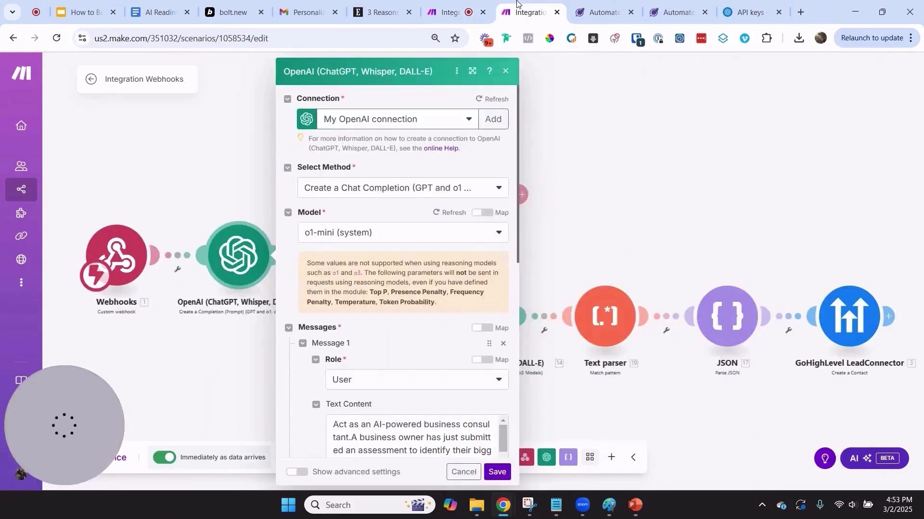
scroll(430, 302, "down", 5)
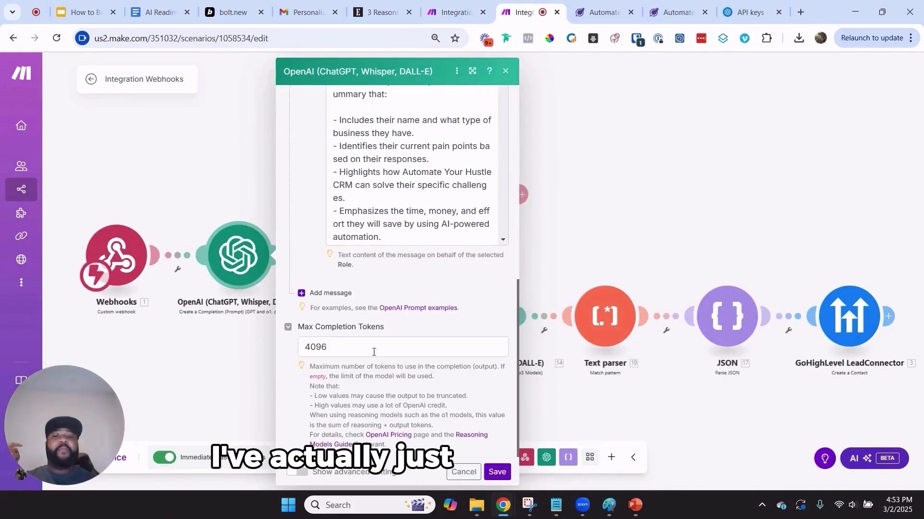
double_click(315, 346)
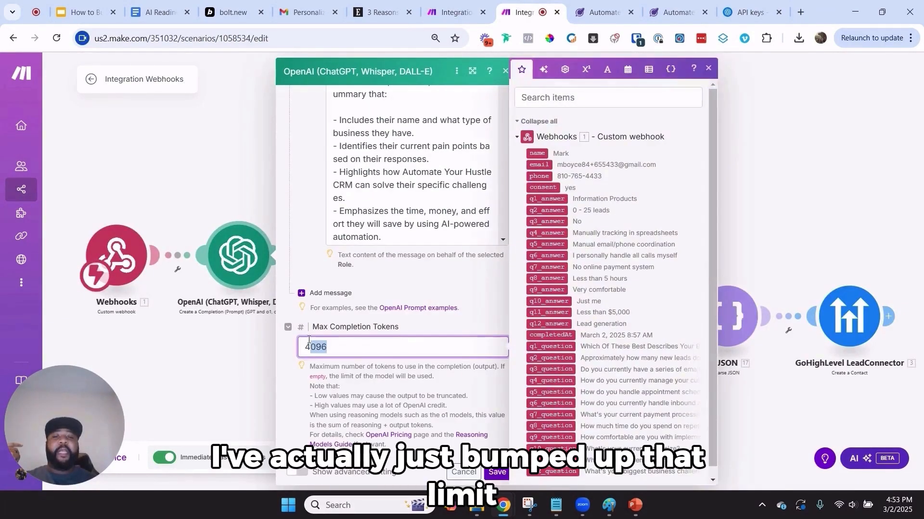
left_click(468, 6)
left_click_drag(679, 348, 632, 354)
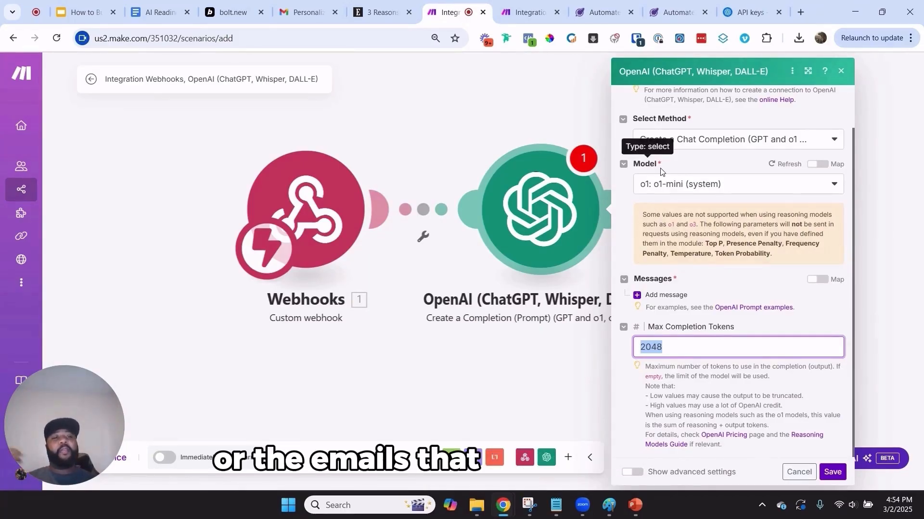
In the new OpenAI module, add a first message with the User role
scroll(744, 277, "up", 1)
scroll(744, 278, "down", 1)
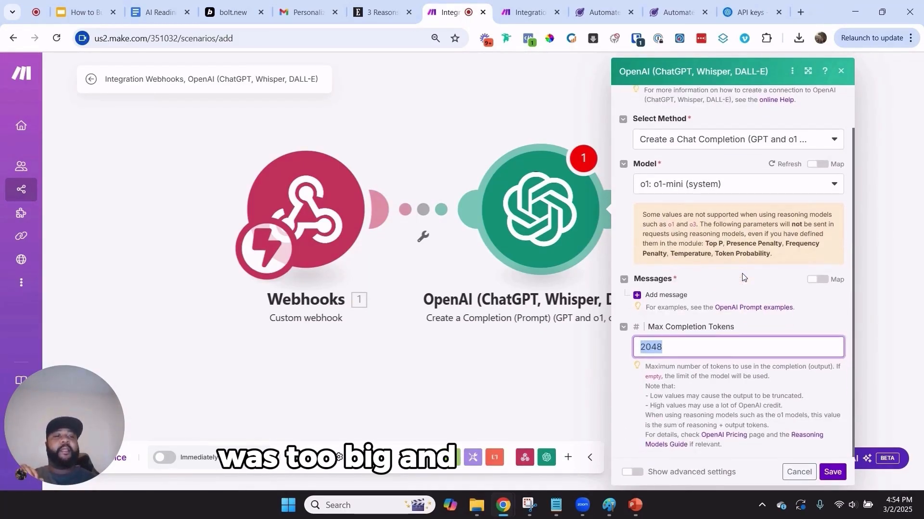
left_click(642, 299)
left_click(744, 332)
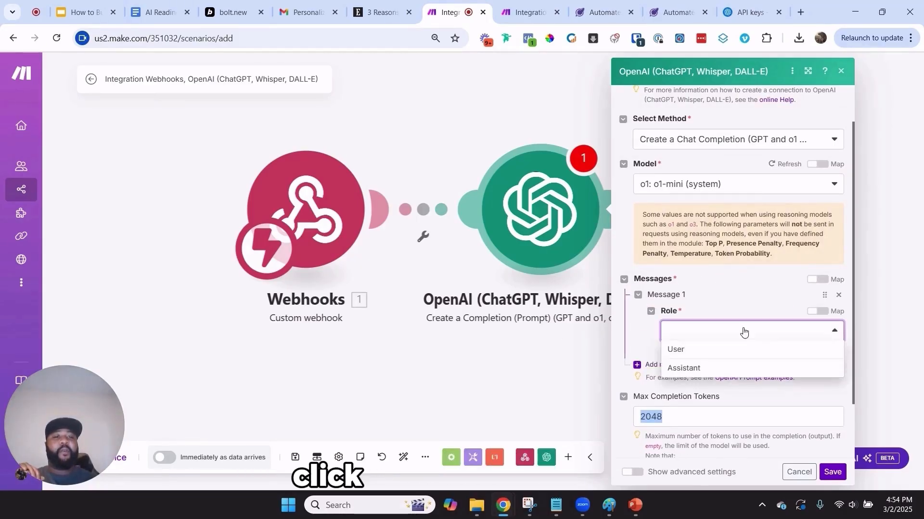
left_click(700, 348)
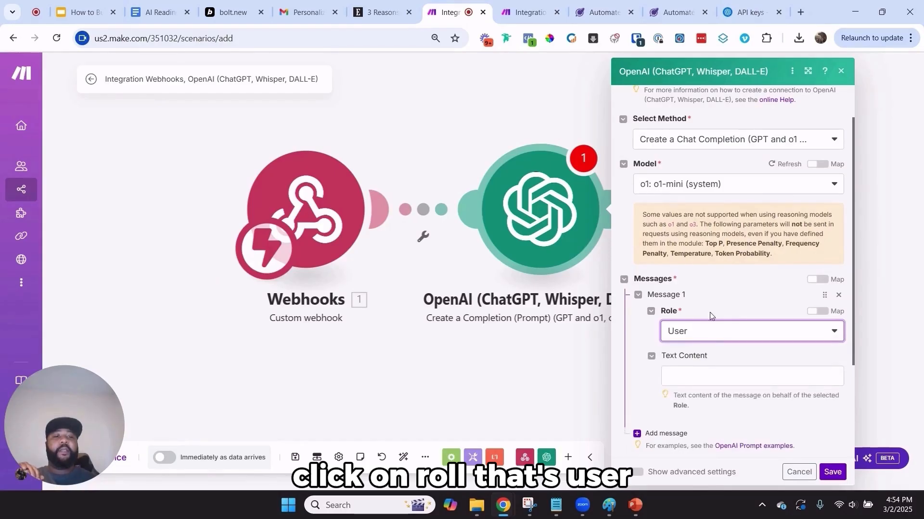
scroll(714, 310, "down", 3)
left_click(733, 264)
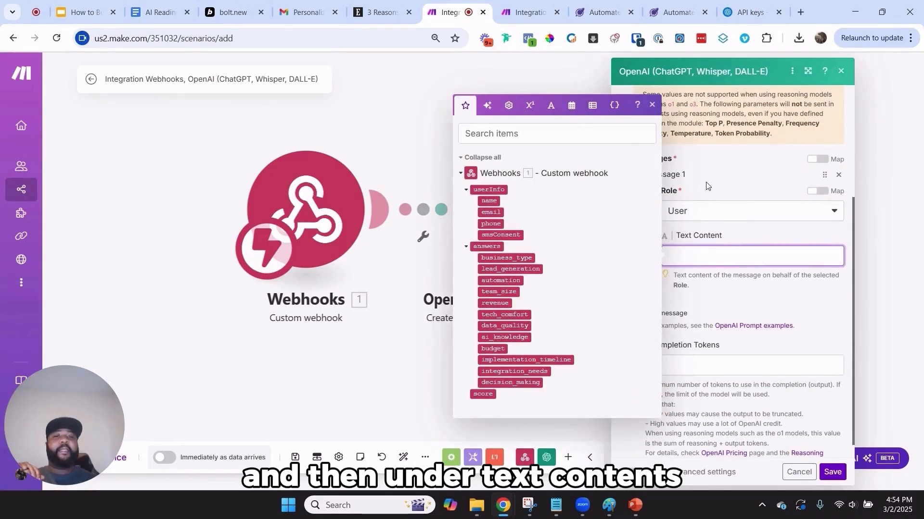
Open the finished scenario's Text Content prompt and scroll through it
left_click(505, 4)
scroll(402, 375, "up", 4)
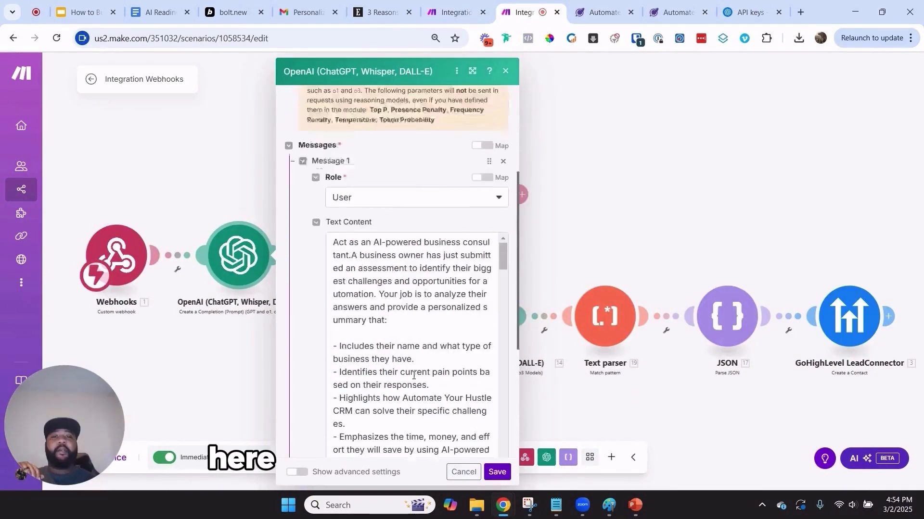
left_click(481, 193)
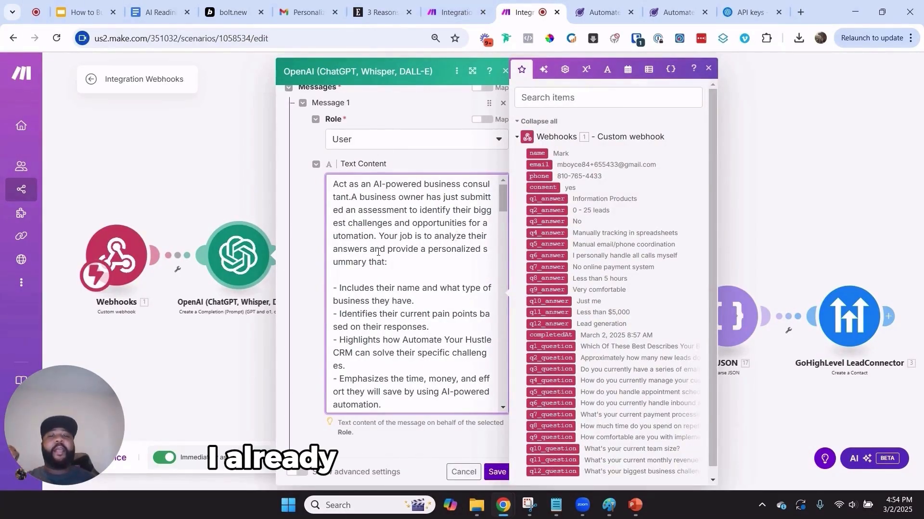
scroll(458, 235, "up", 3)
scroll(458, 236, "down", 4)
left_click_drag(395, 162, 432, 350)
left_click(443, 254)
scroll(443, 254, "down", 3)
scroll(443, 254, "down", 10)
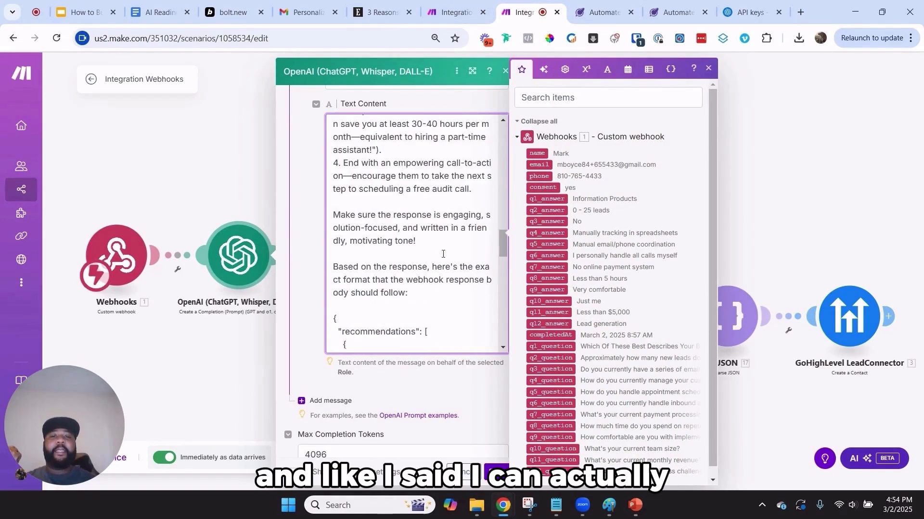
scroll(438, 273, "up", 4)
scroll(439, 273, "up", 12)
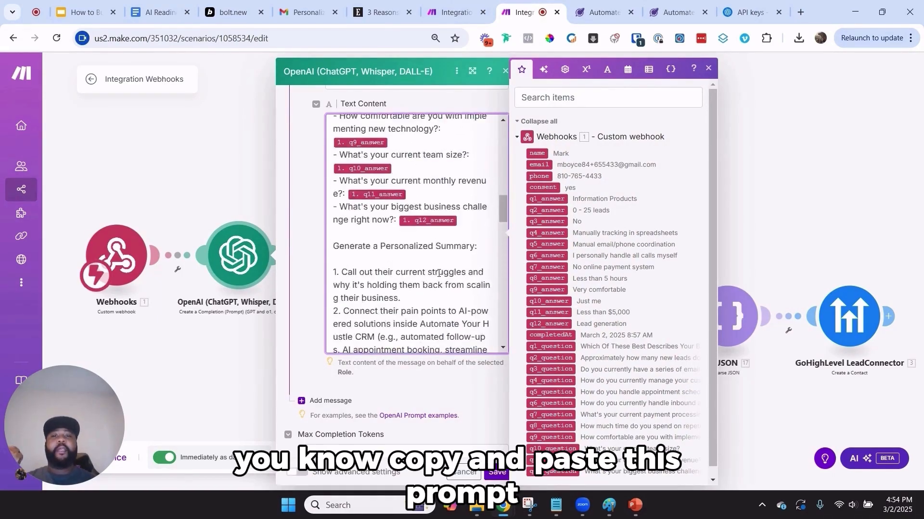
scroll(450, 286, "up", 3)
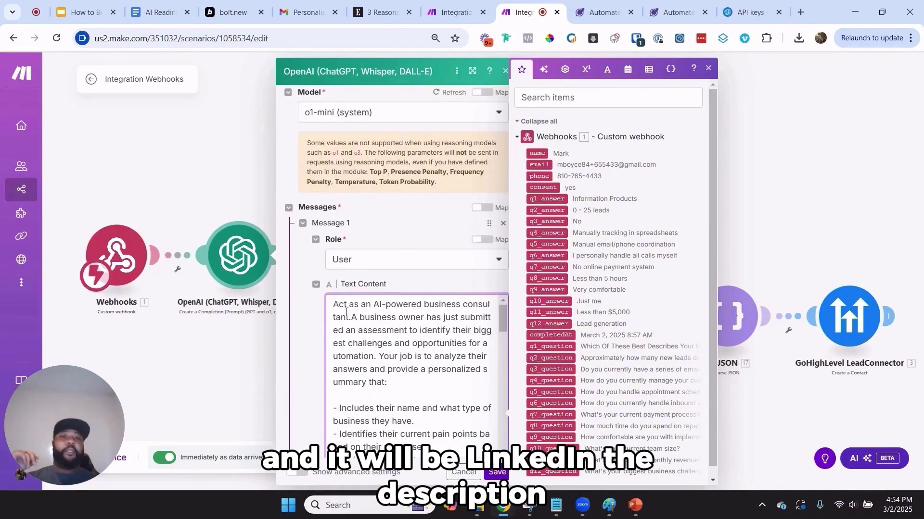
Highlight the finished prompt's opening paragraph and mapped q1–q12 answers for reference
left_click(479, 4)
left_click(698, 254)
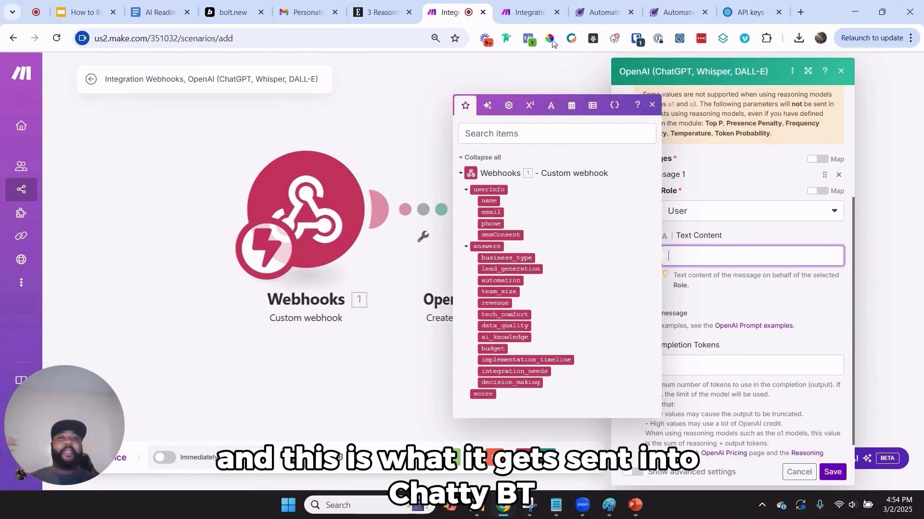
left_click(542, 10)
left_click_drag(453, 398, 333, 303)
scroll(439, 352, "down", 10)
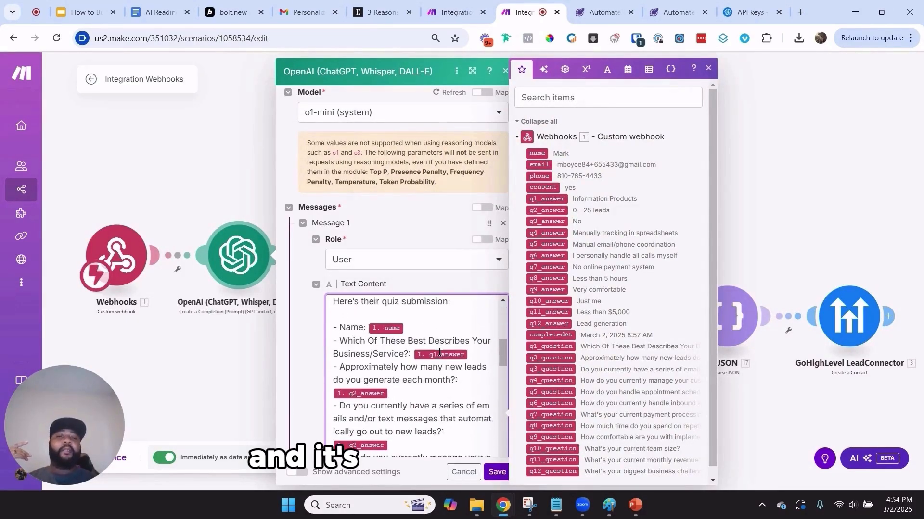
left_click_drag(452, 419, 332, 321)
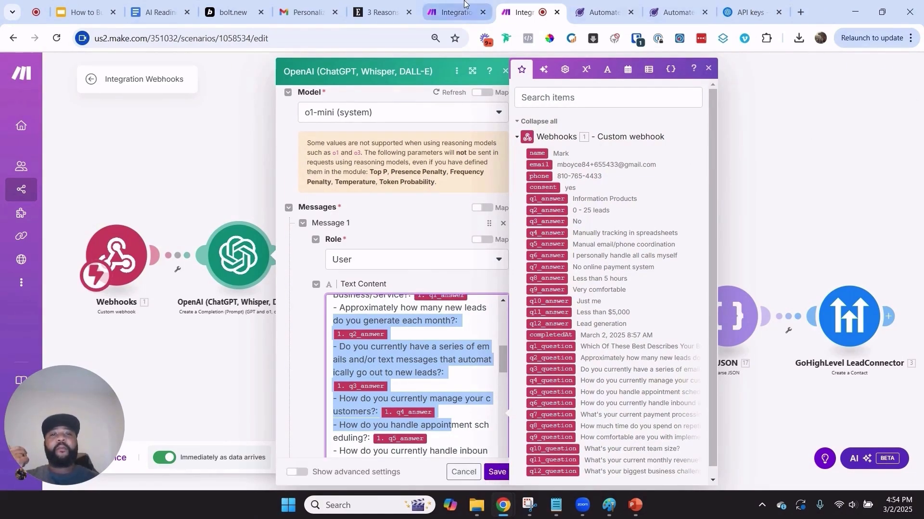
left_click(453, 12)
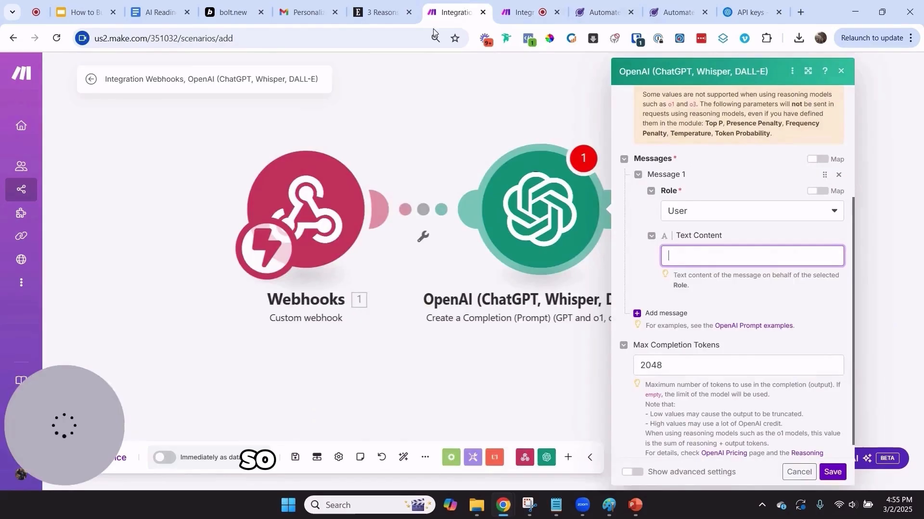
left_click(841, 71)
Add a Flow Control Router after the OpenAI module, found by searching 'rout'
left_click(529, 13)
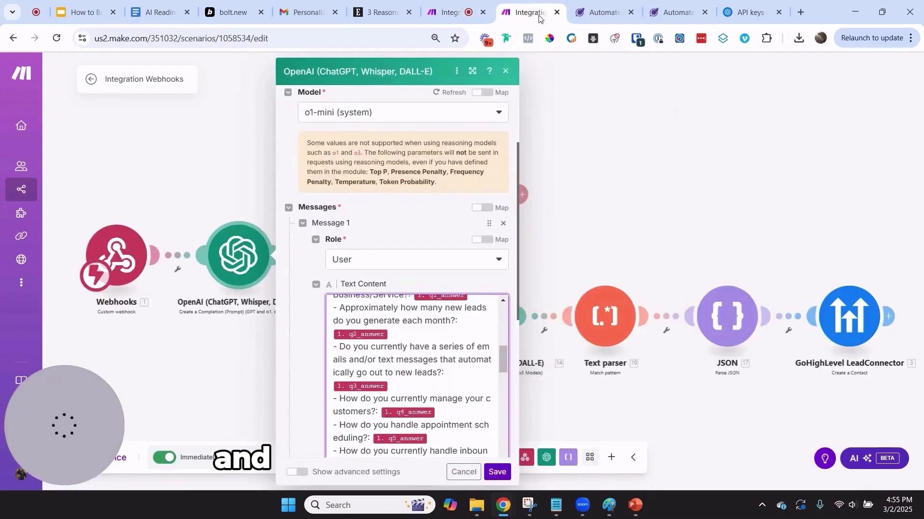
left_click(505, 71)
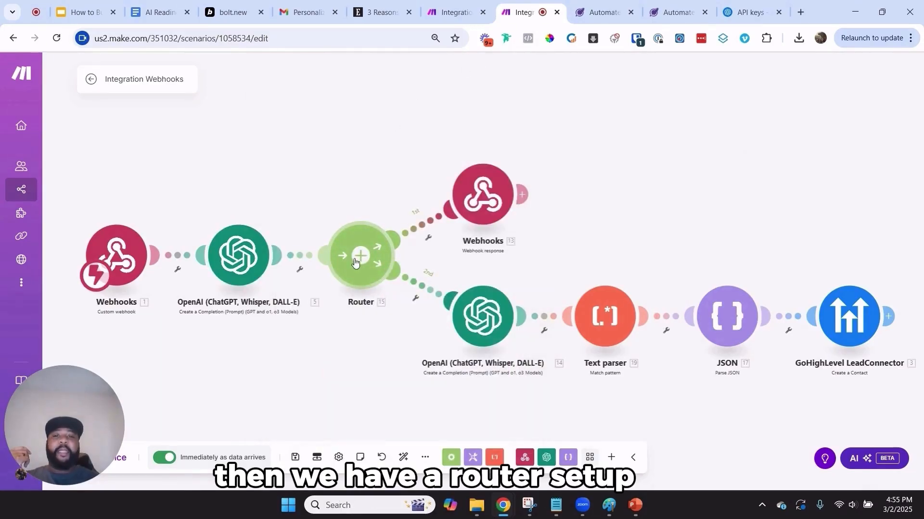
left_click(455, 12)
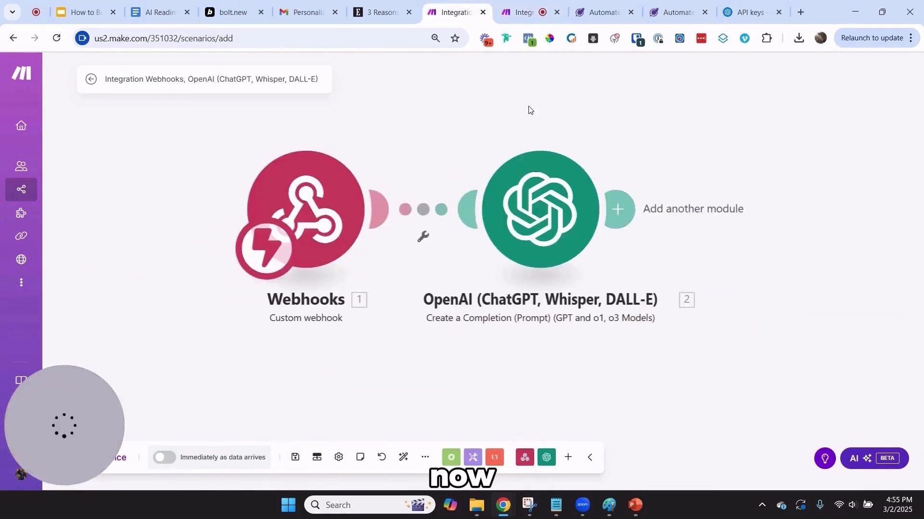
left_click(620, 208)
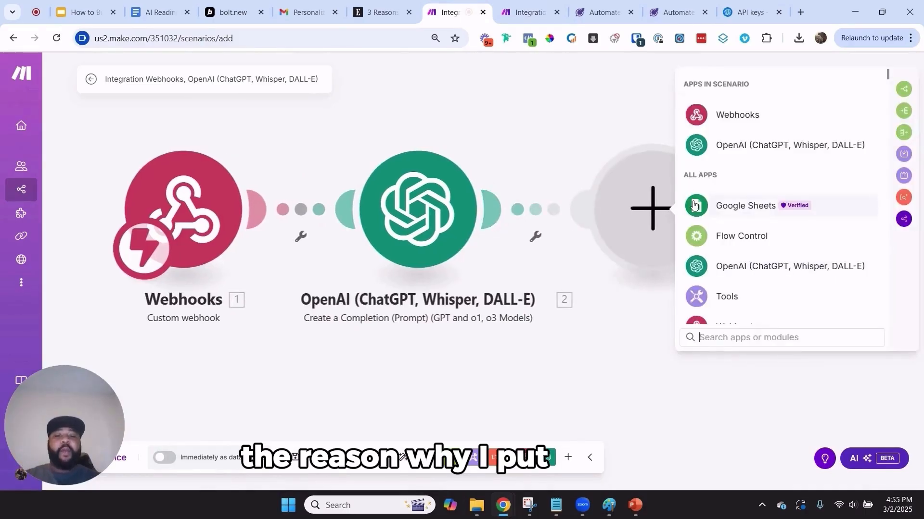
type("rout")
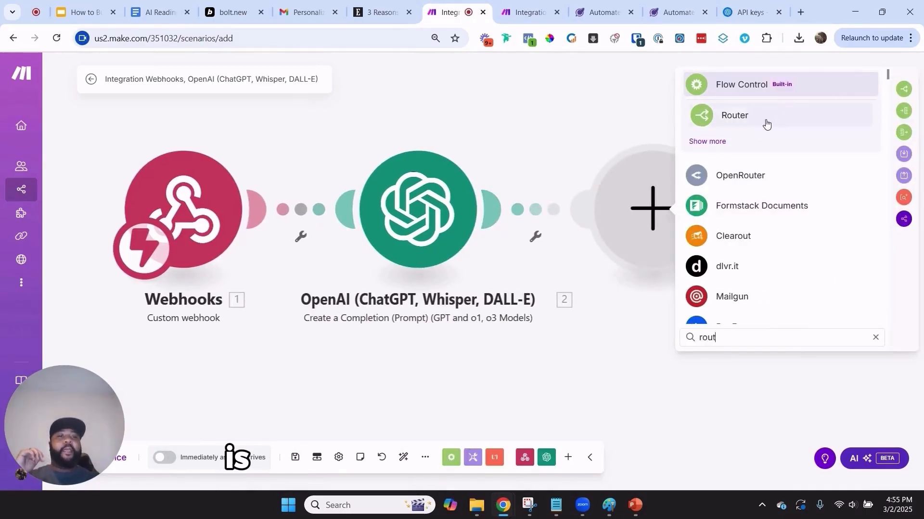
left_click(766, 124)
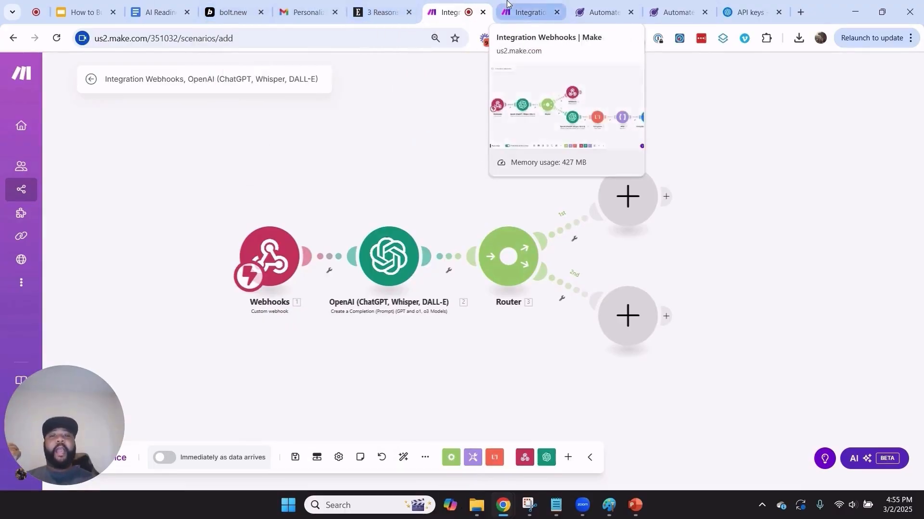
Add a Webhook response with status 200 on the router's first branch
left_click(529, 12)
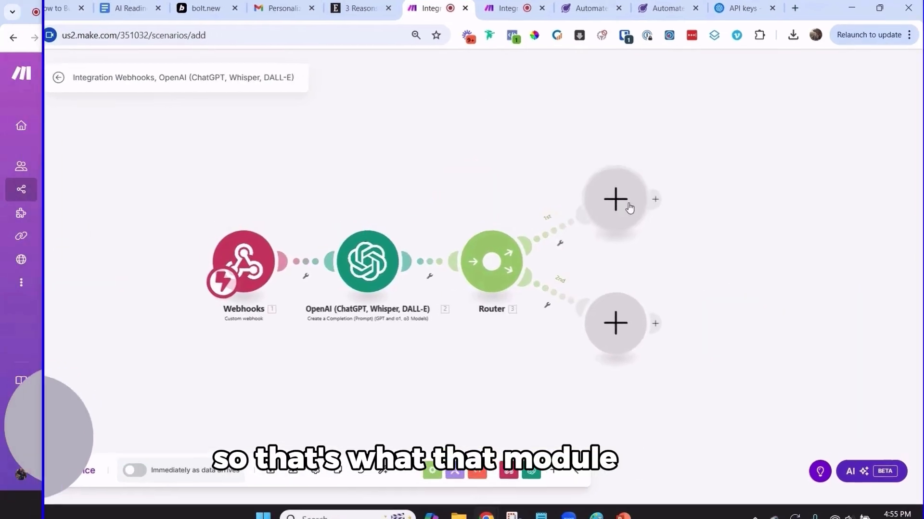
left_click(629, 208)
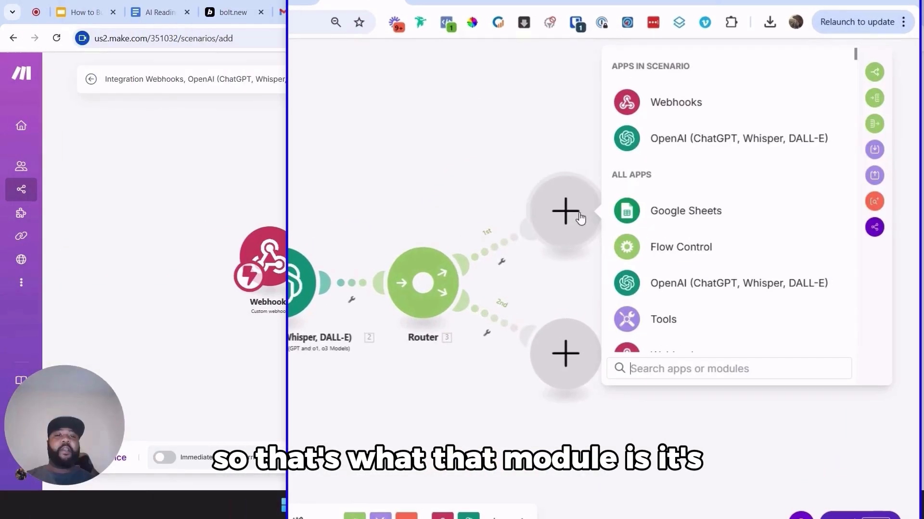
type("w")
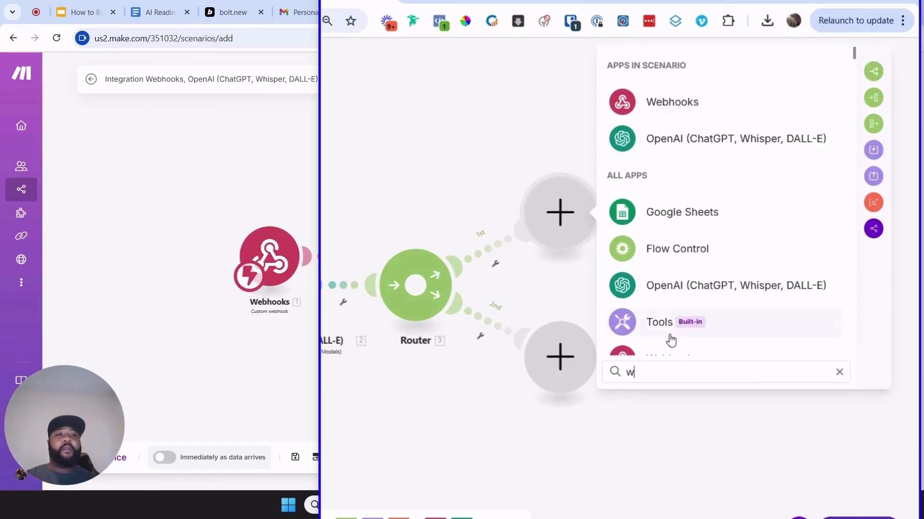
type("eb")
left_click(693, 113)
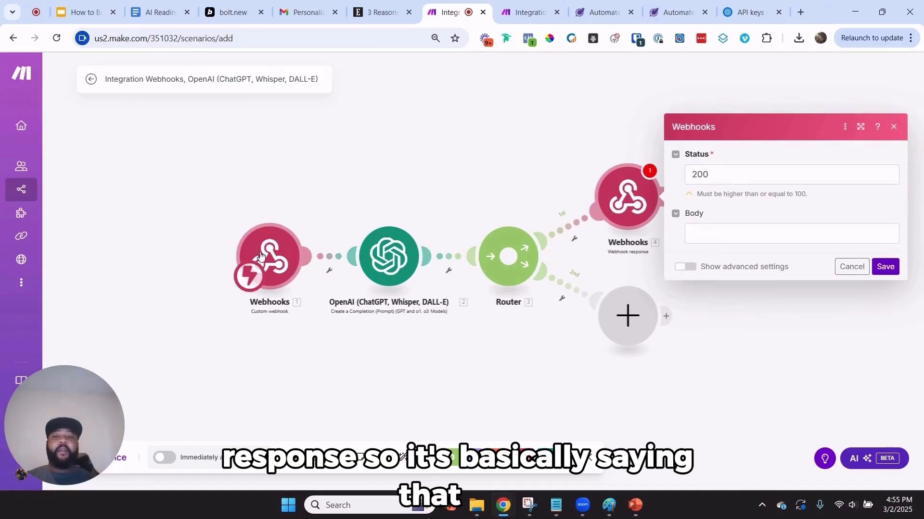
left_click(233, 12)
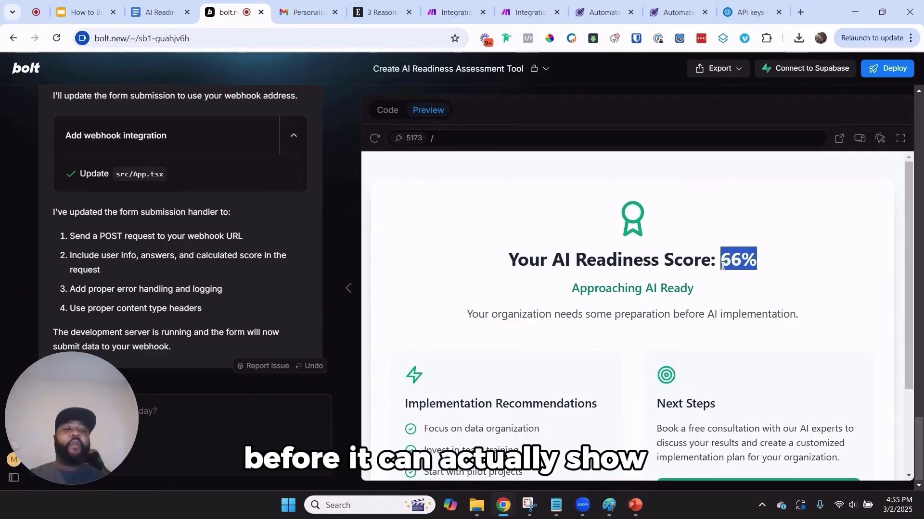
scroll(563, 365, "down", 2)
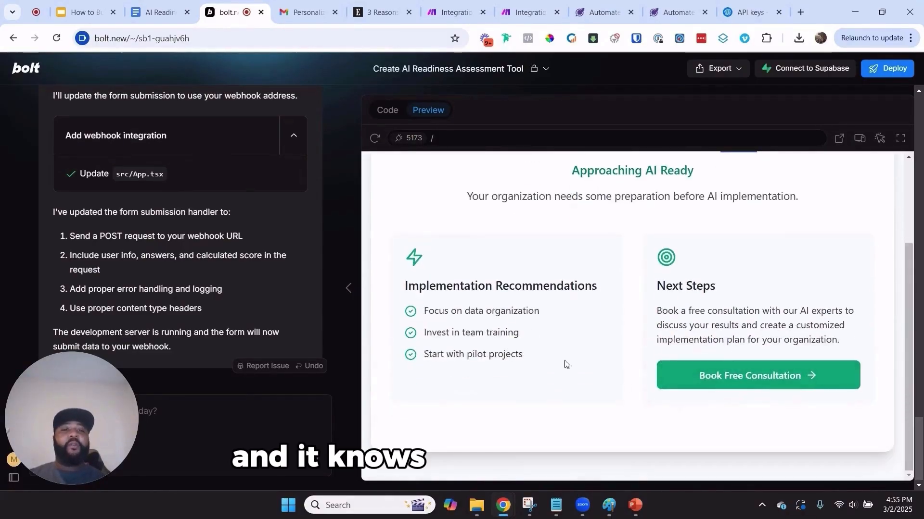
left_click_drag(563, 365, 398, 279)
scroll(397, 280, "up", 2)
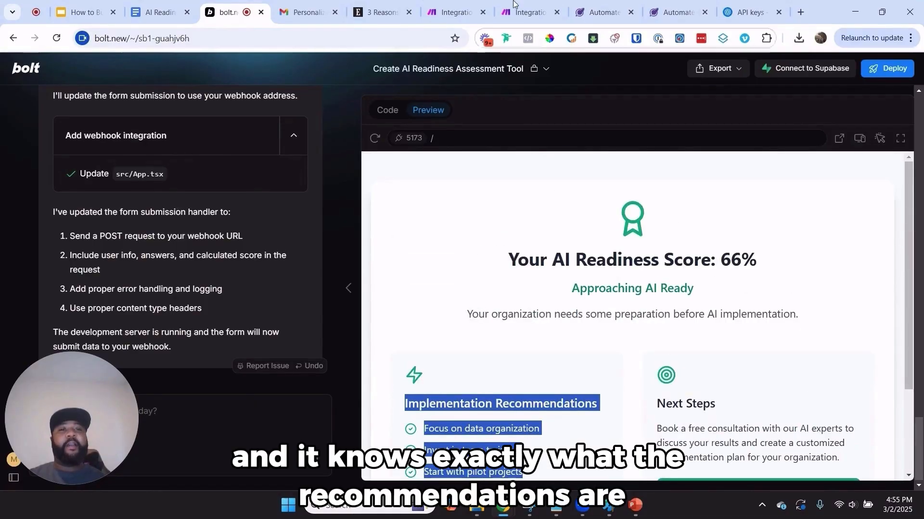
left_click(608, 6)
left_click(454, 13)
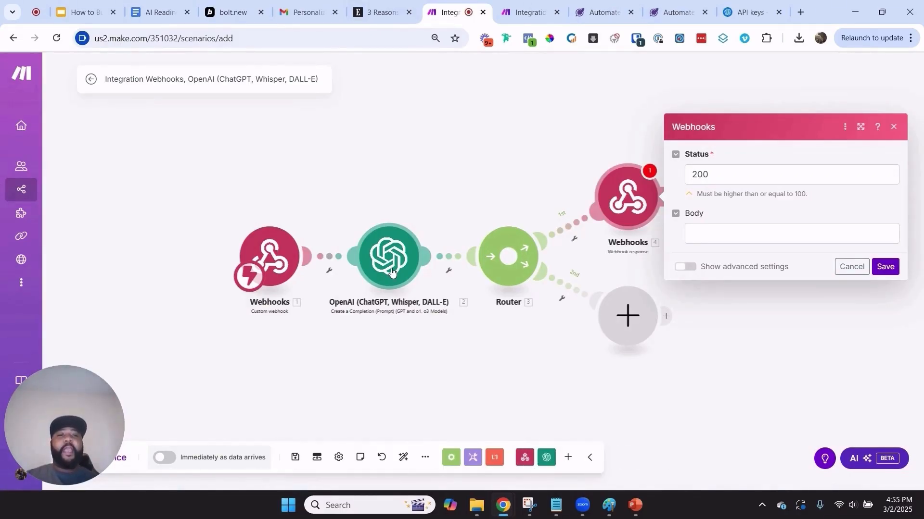
Cycle through the finished scenario, app preview and new scenario, ending on Integration Webhooks
left_click(529, 13)
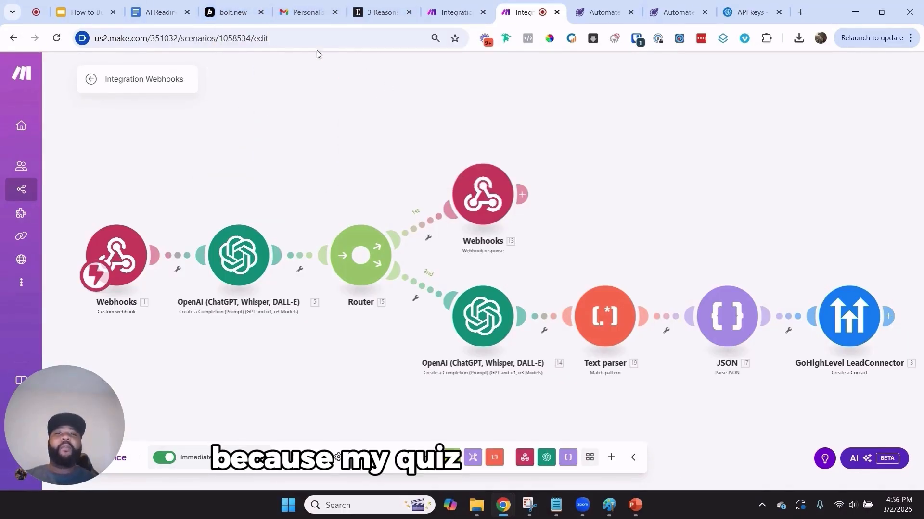
left_click(236, 12)
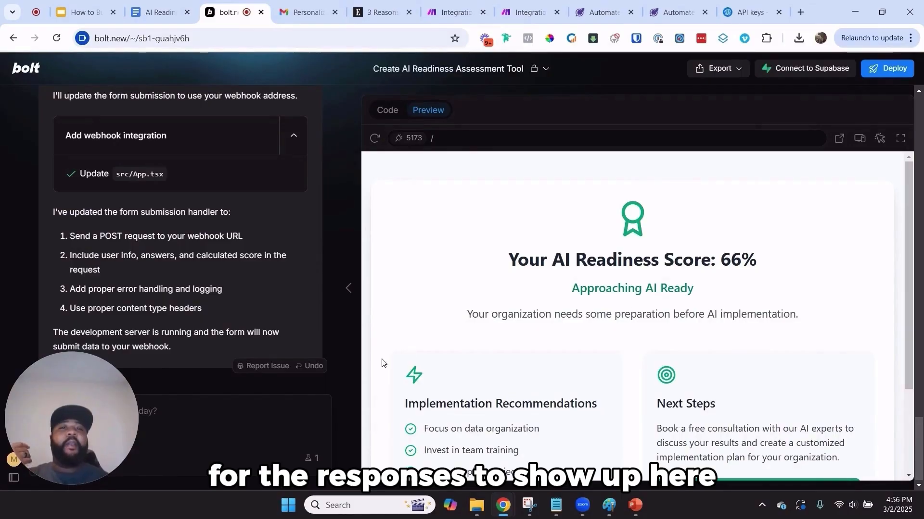
left_click(428, 2)
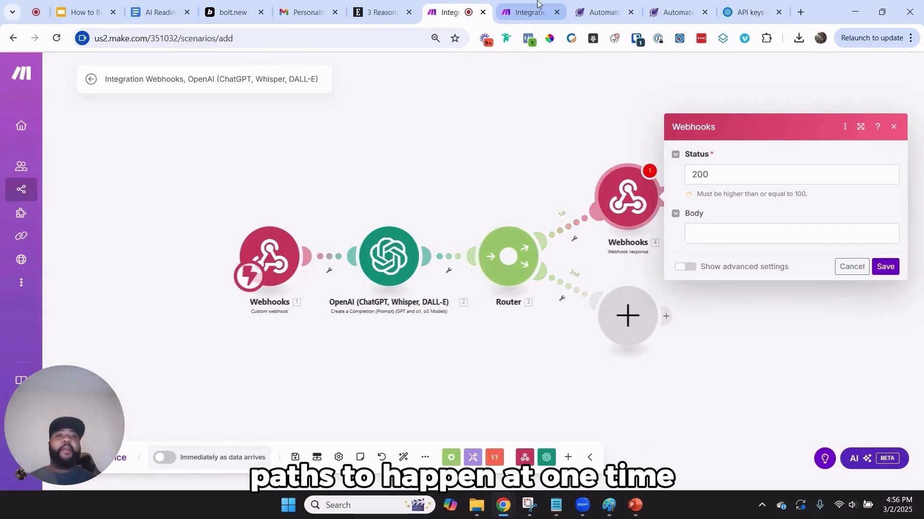
left_click(529, 12)
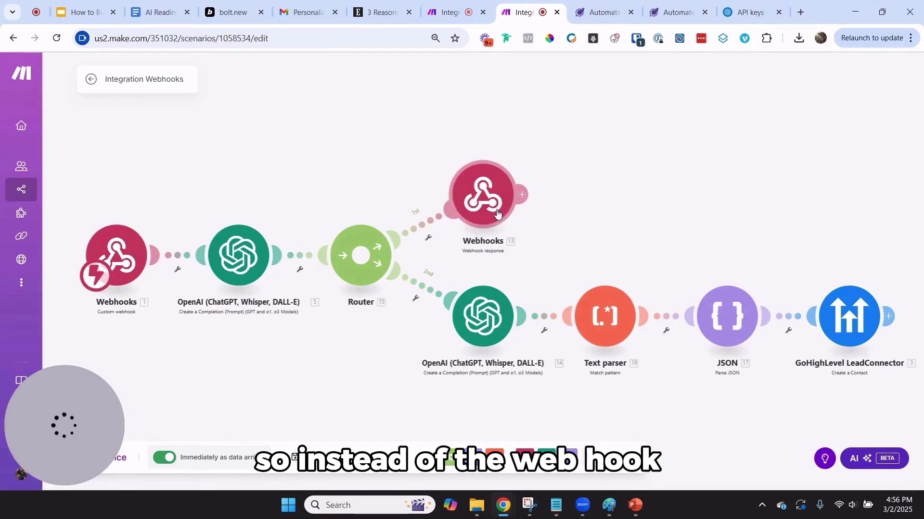
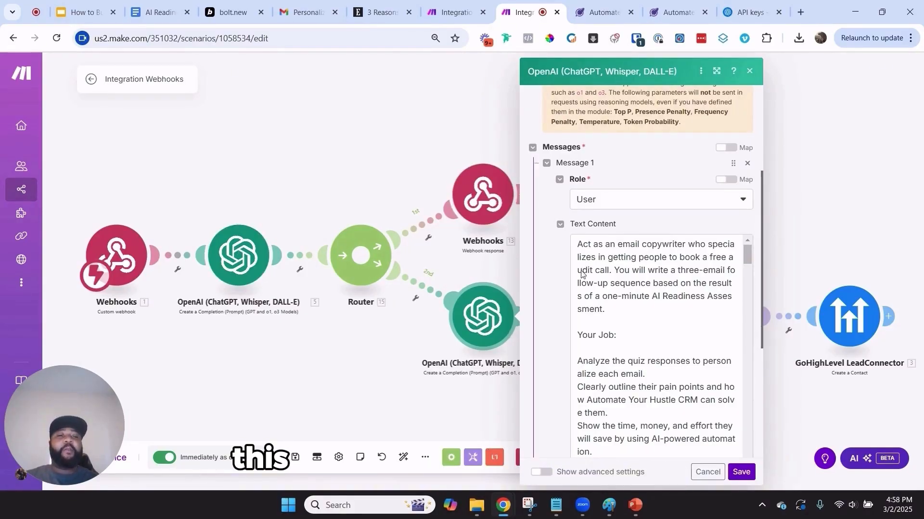
Add a User-role Message 1 with placeholder text 'fef' to the new scenario's OpenAI prompt
left_click(623, 250)
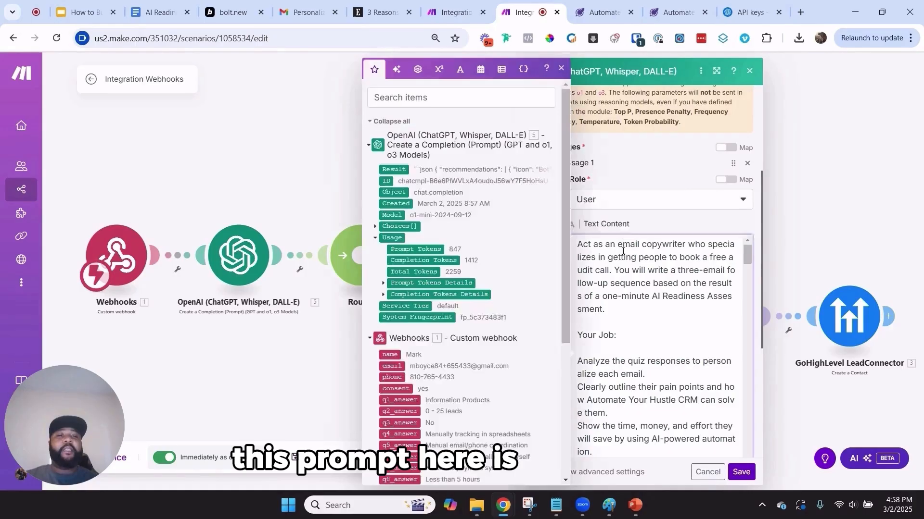
triple_click(651, 285)
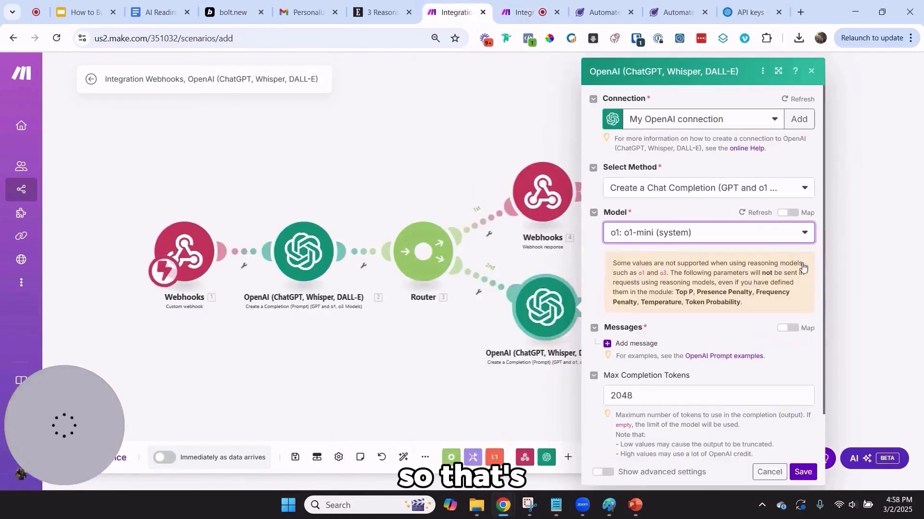
left_click(452, 12)
left_click(613, 343)
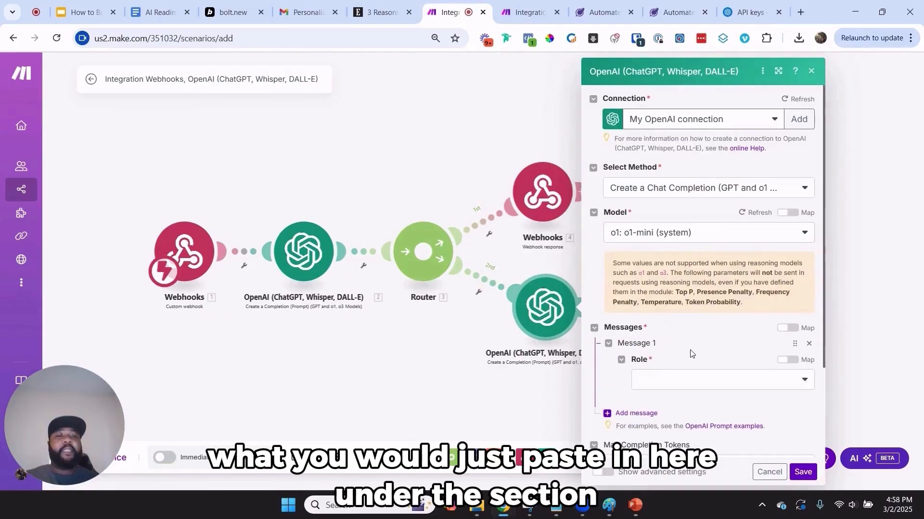
left_click(693, 383)
left_click(667, 384)
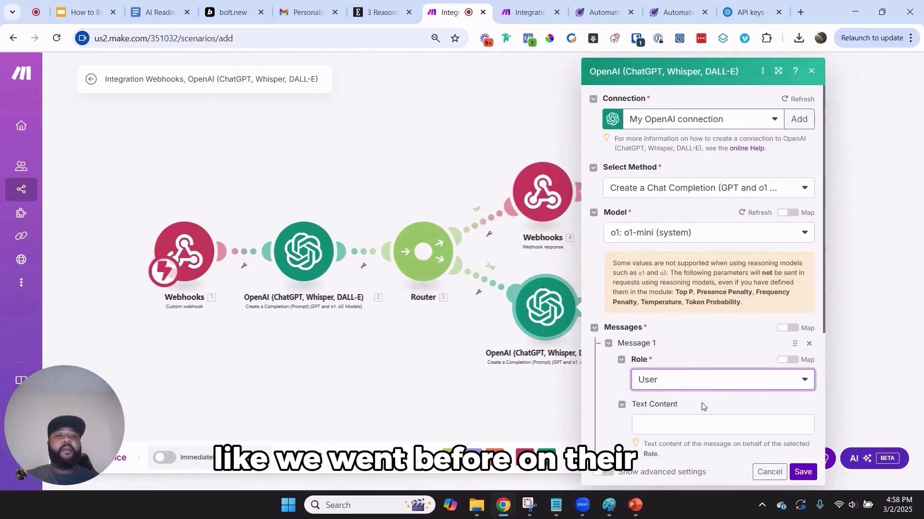
left_click(689, 422)
type("fefef")
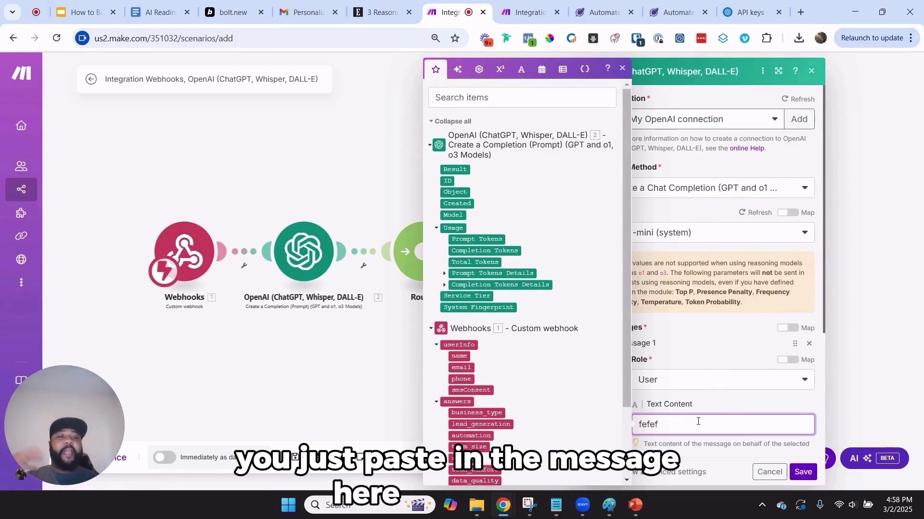
Save the new OpenAI module, then open the completed scenario's second-branch OpenAI module
left_click(801, 474)
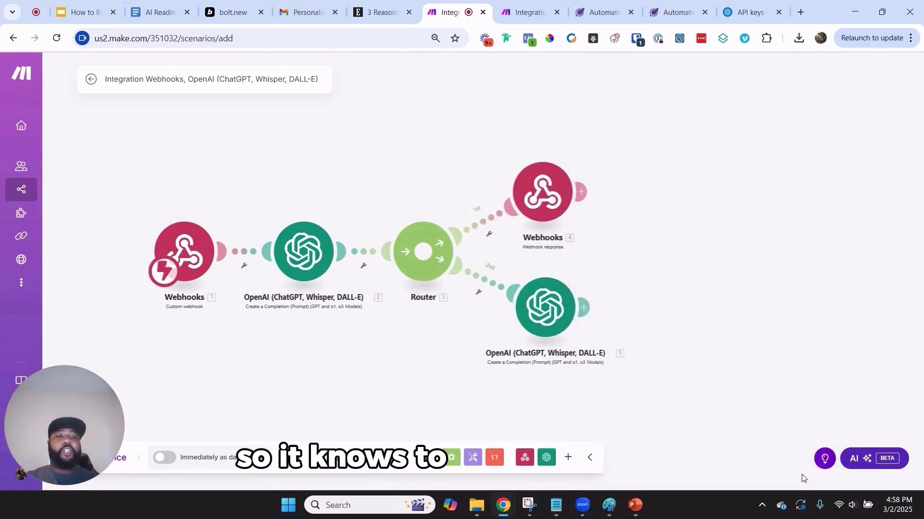
left_click(537, 6)
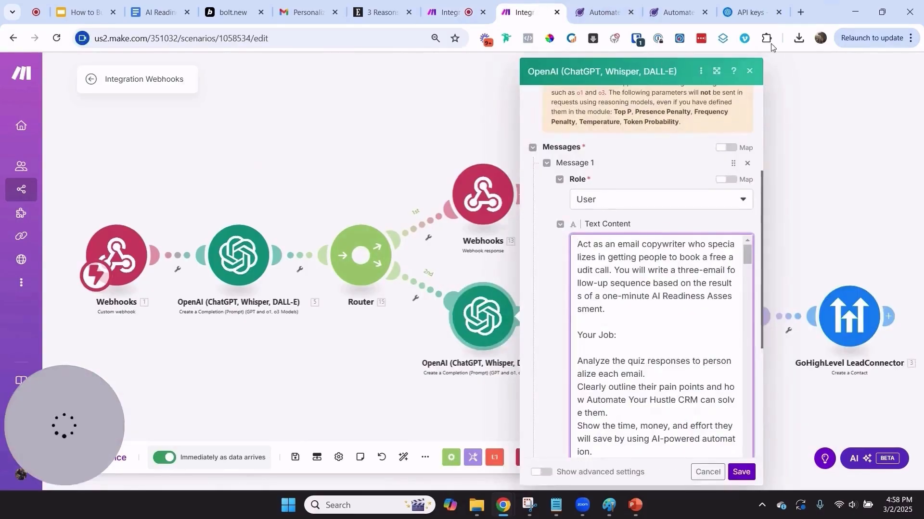
left_click(750, 71)
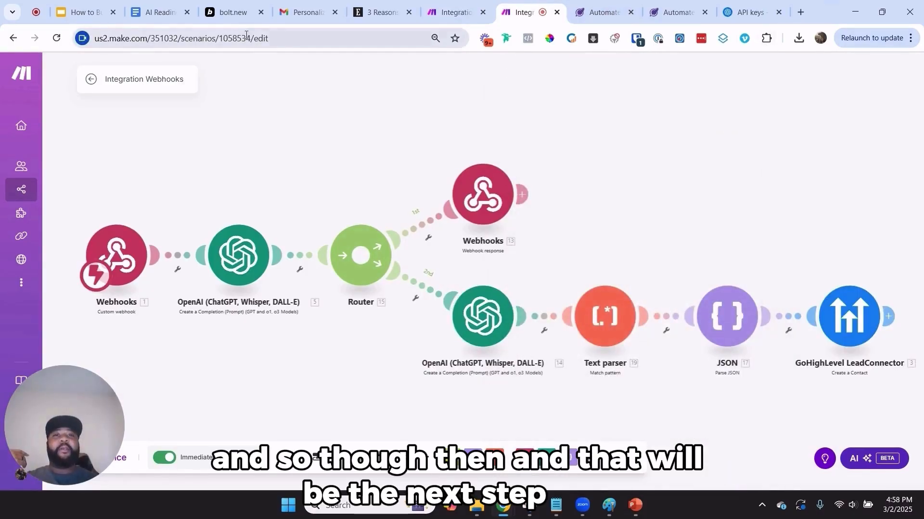
left_click(500, 315)
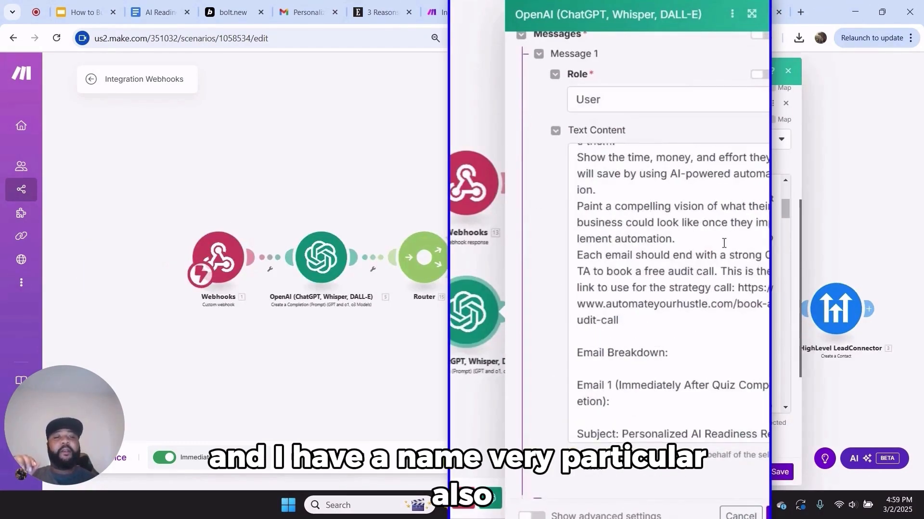
Highlight the email 2 subject and ai_assessment_email_2_body prompt keys, then close the module
scroll(724, 243, "down", 10)
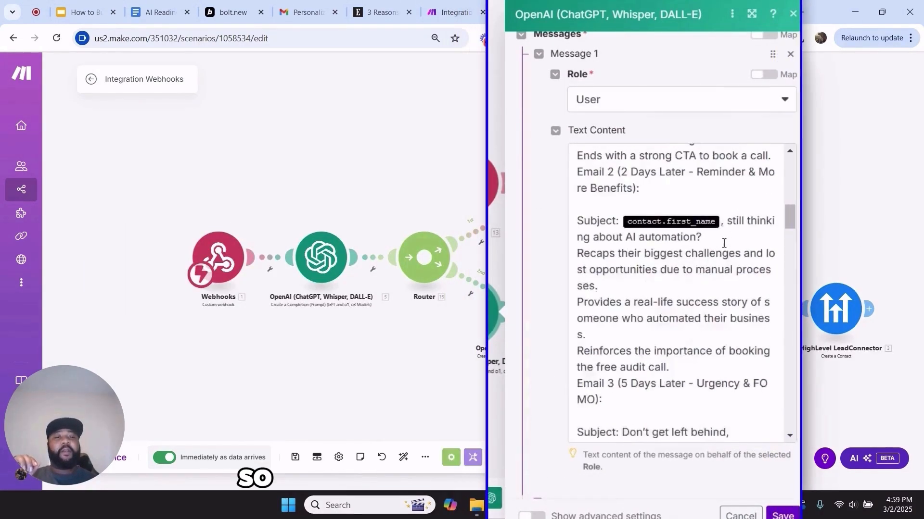
scroll(724, 243, "down", 10)
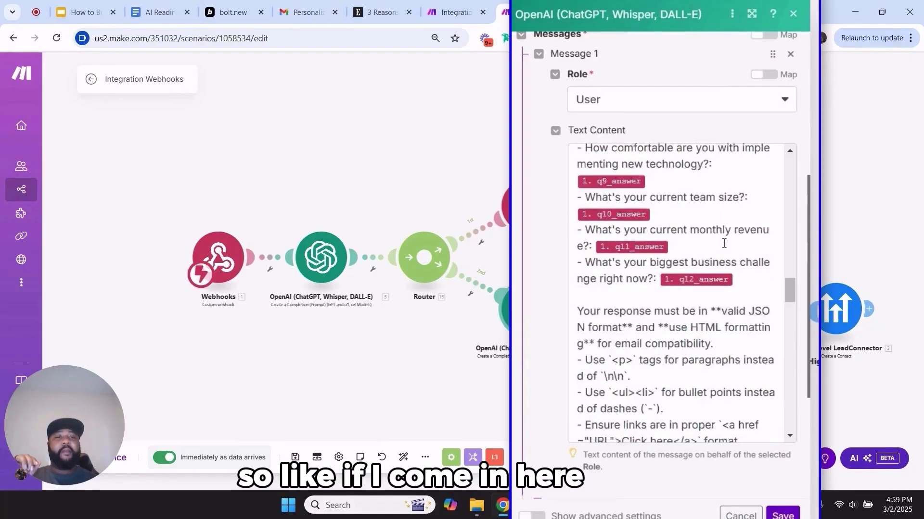
scroll(723, 243, "down", 5)
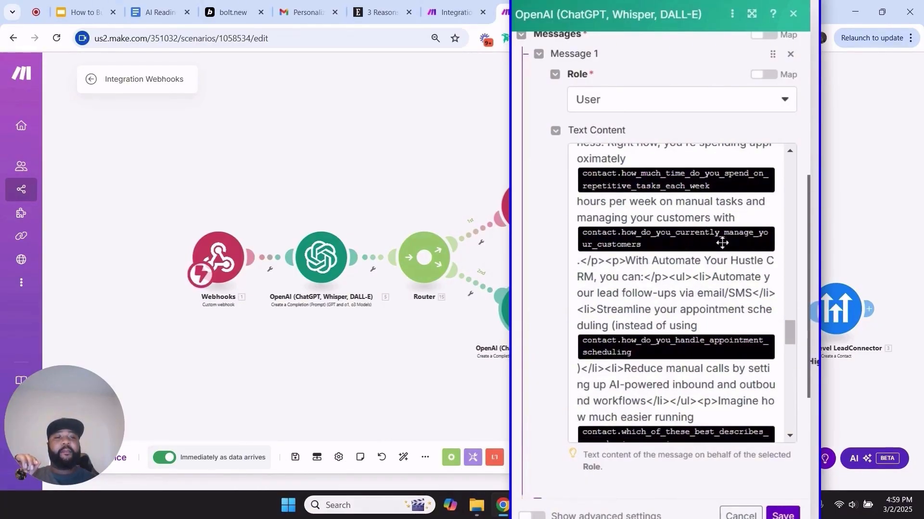
scroll(703, 267, "down", 15)
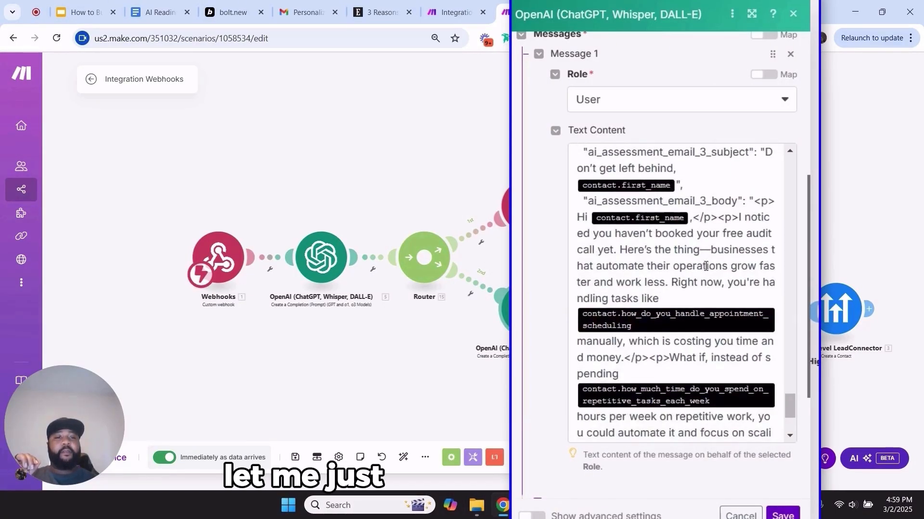
scroll(705, 267, "up", 5)
scroll(705, 267, "up", 5)
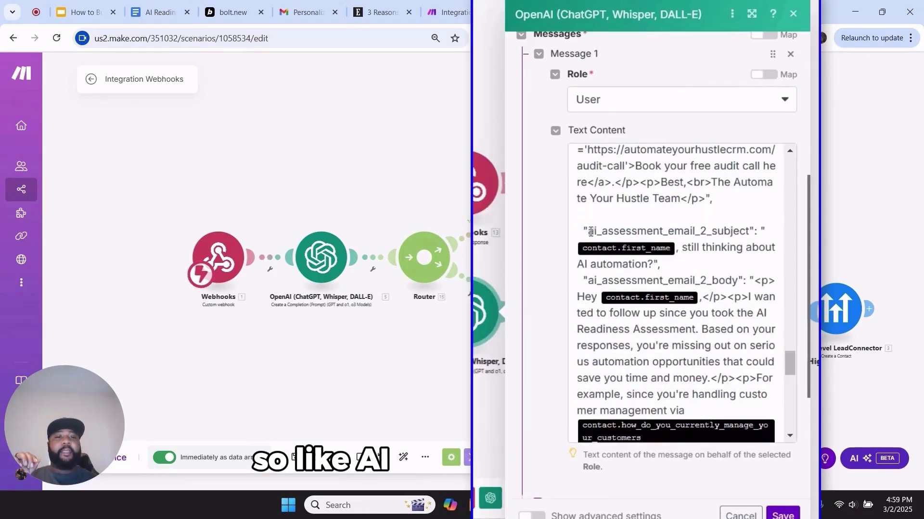
left_click_drag(587, 231, 712, 230)
left_click(746, 231)
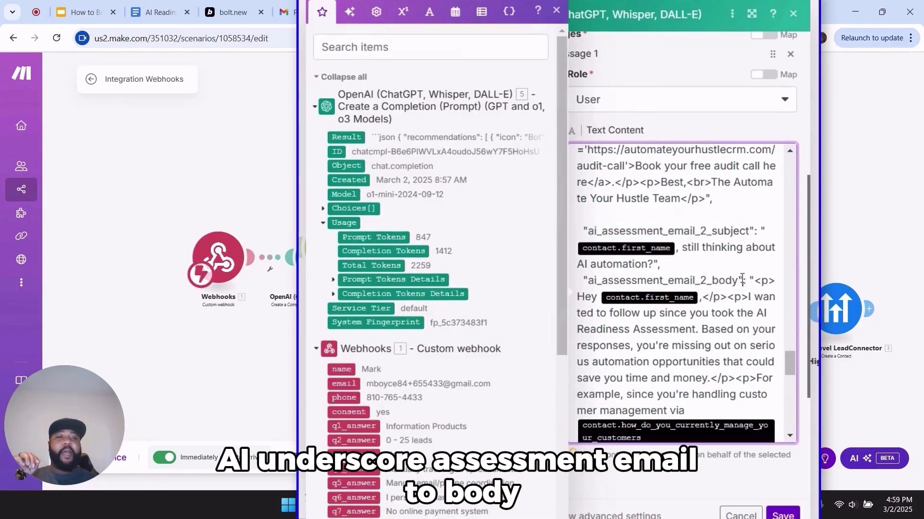
left_click_drag(658, 281, 589, 289)
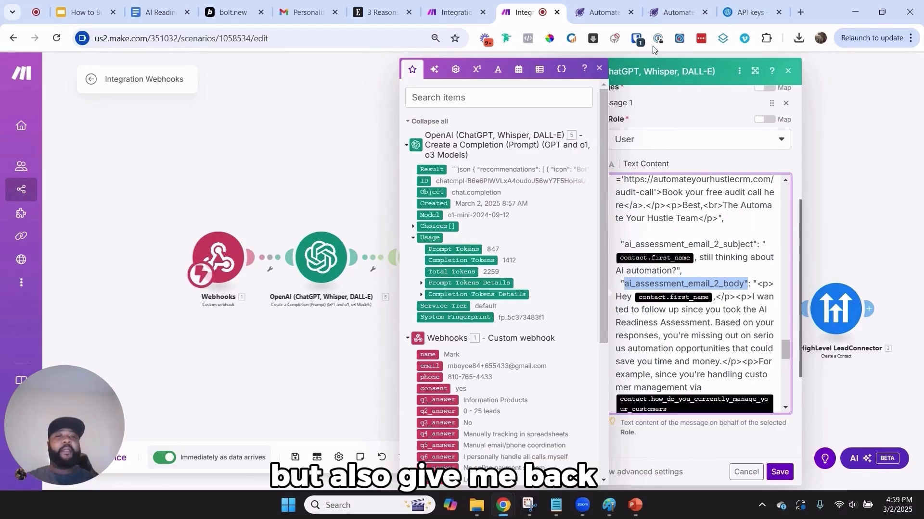
left_click(600, 69)
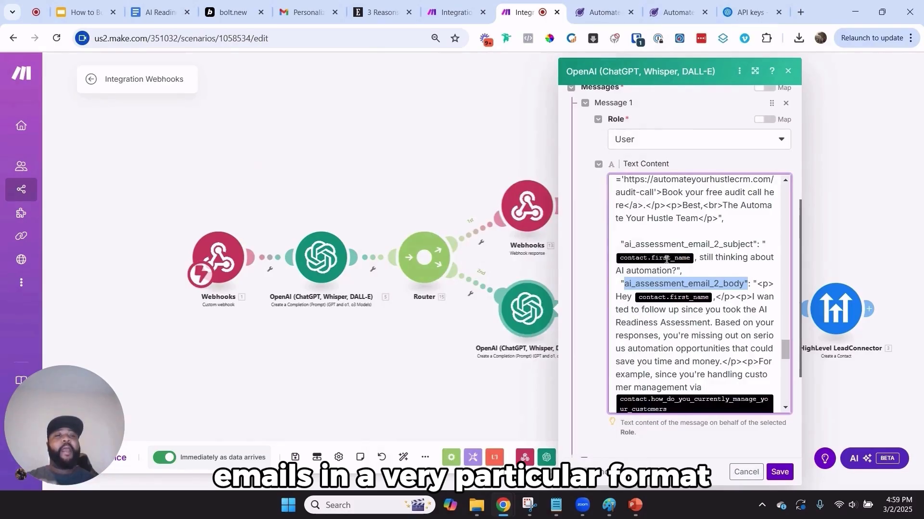
left_click(788, 72)
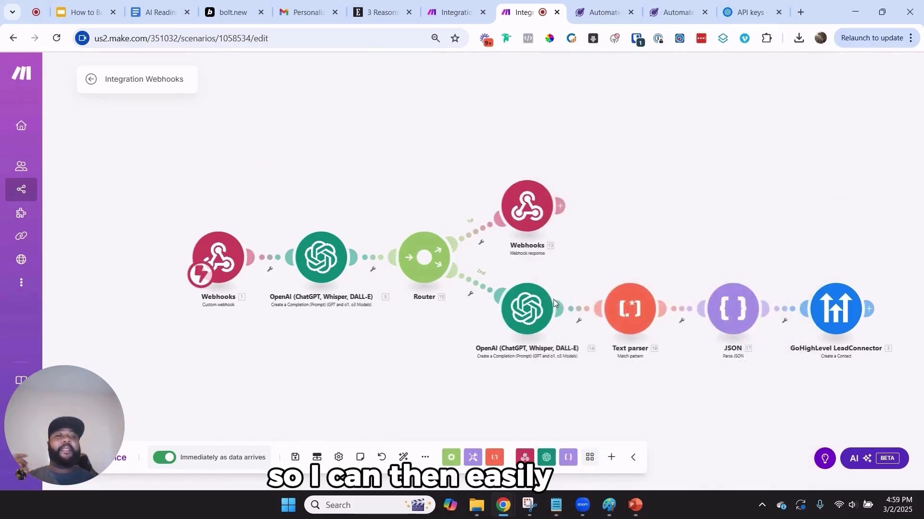
Show the PowerPoint slide on adding leads to the CRM, then return to the new scenario
left_click(95, 4)
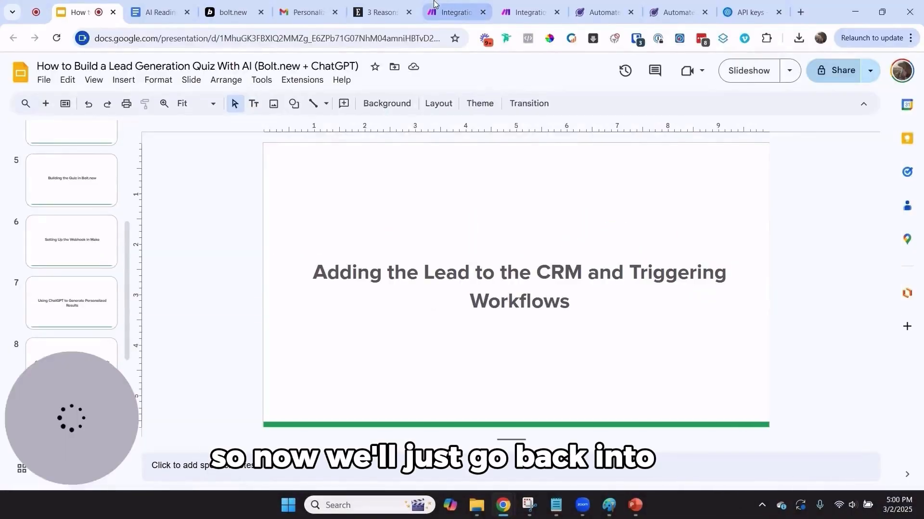
left_click(435, 5)
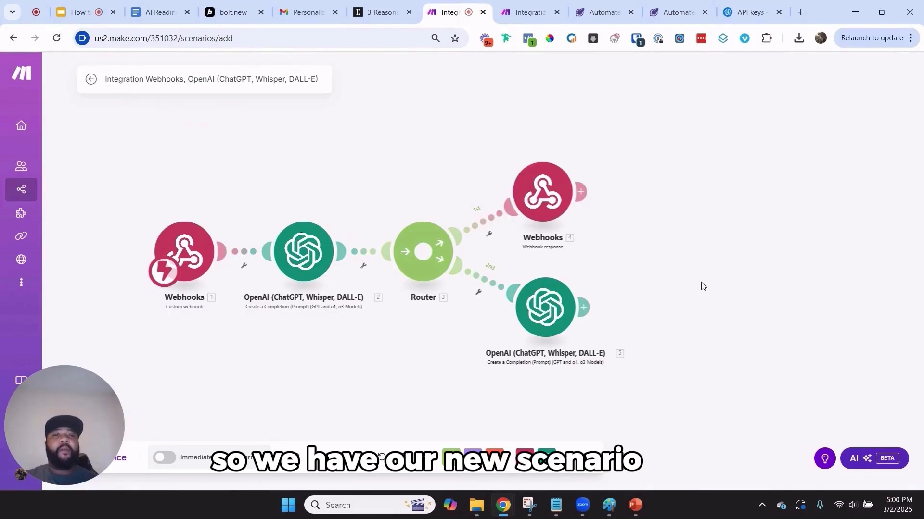
Inspect the completed scenario's Text parser pattern json\s*({[\s\S]*?})\s* and close its settings
left_click(527, 13)
left_click_drag(752, 241, 524, 136)
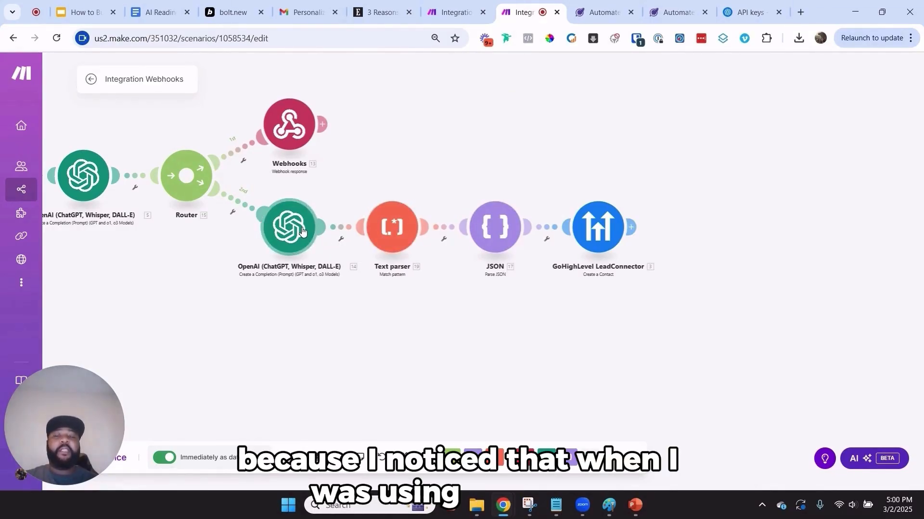
left_click(381, 225)
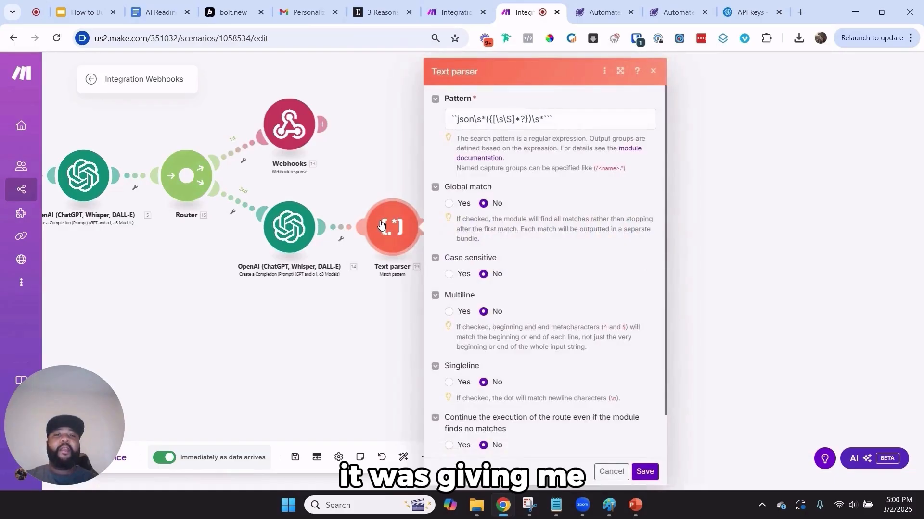
left_click_drag(553, 120, 469, 137)
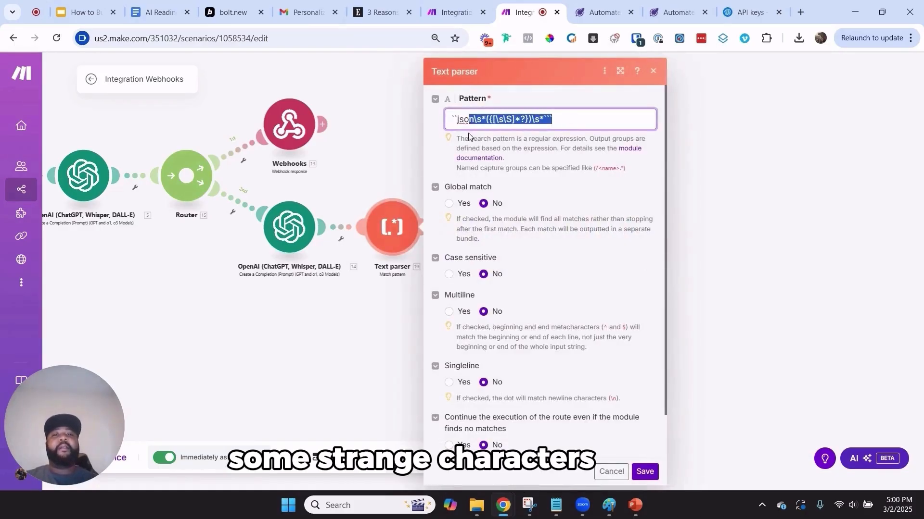
left_click(459, 119)
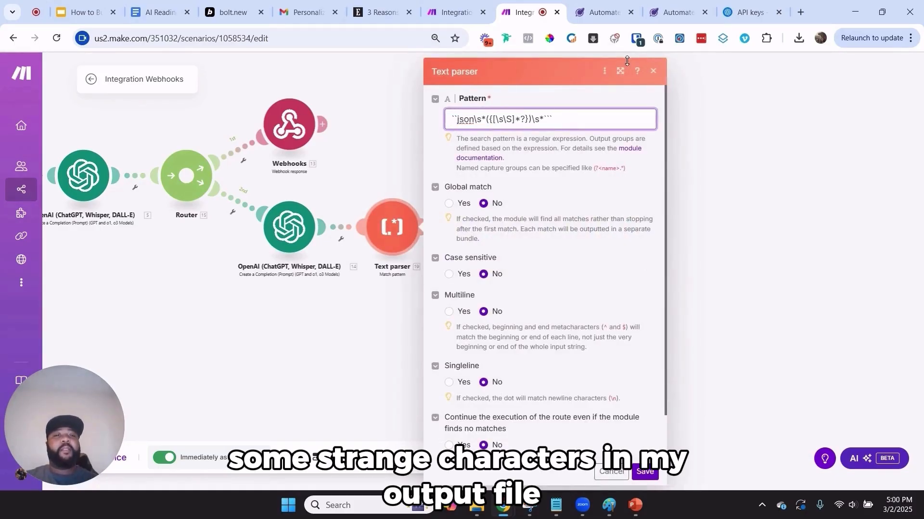
left_click(653, 71)
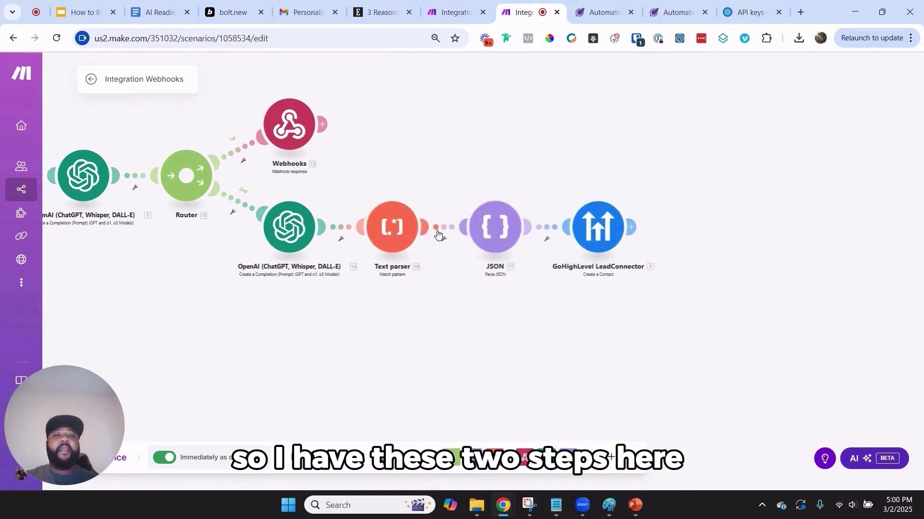
left_click(390, 231)
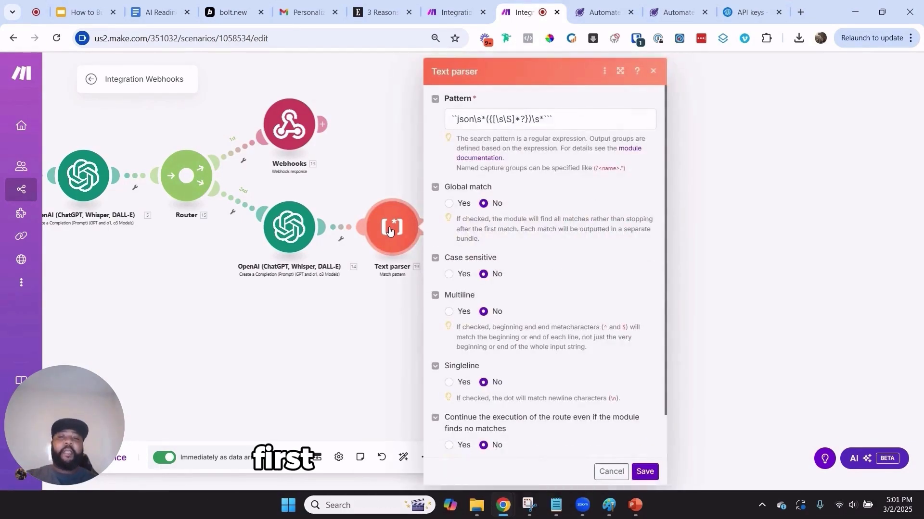
left_click_drag(553, 129, 442, 121)
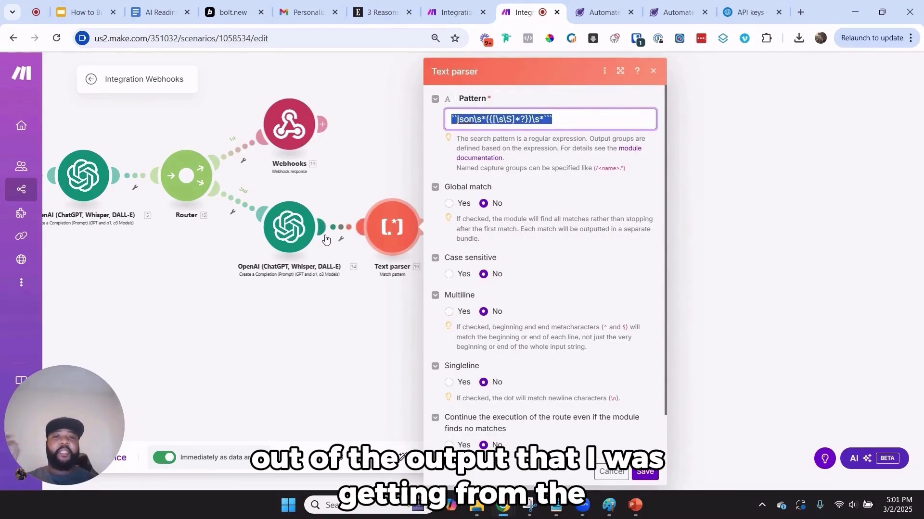
left_click(654, 72)
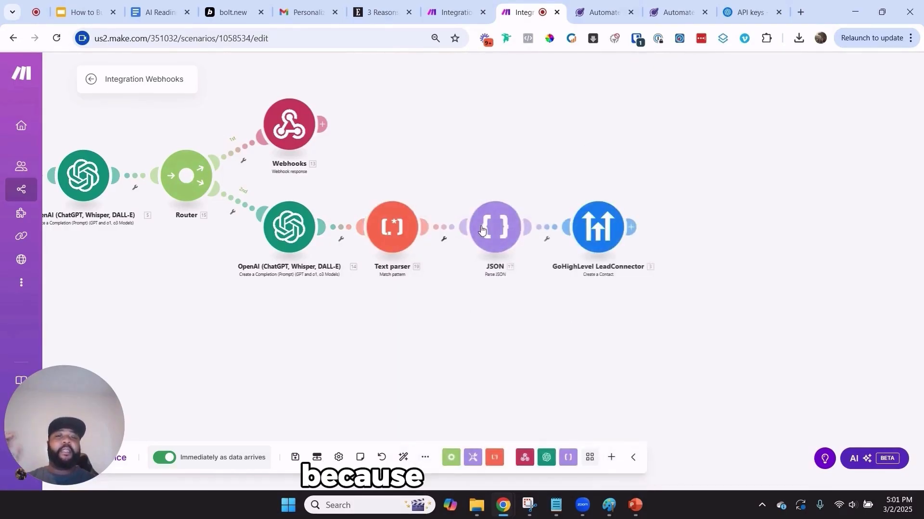
View the JSON module's Email Sequence settings, cancel, and return to the unfinished scenario
left_click(508, 233)
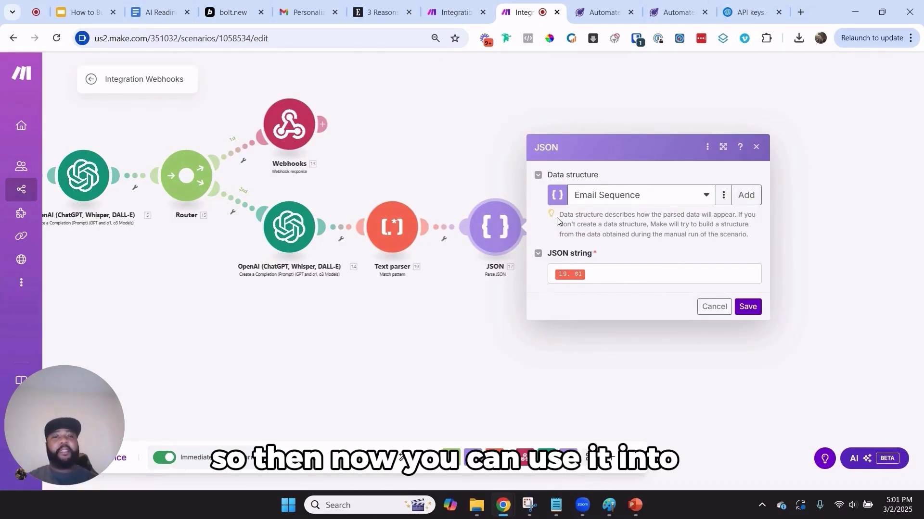
left_click(723, 312)
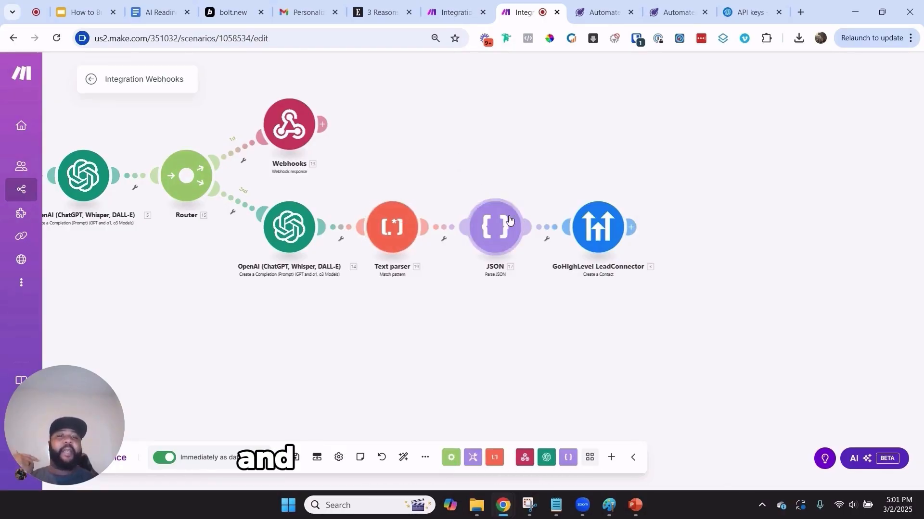
left_click(442, 3)
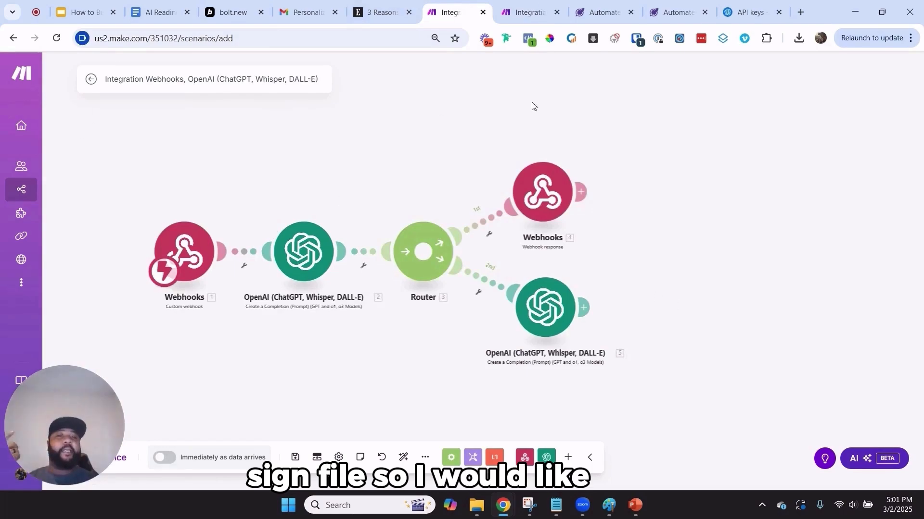
Copy the whole regex pattern from the reference scenario's Text parser
left_click(524, 12)
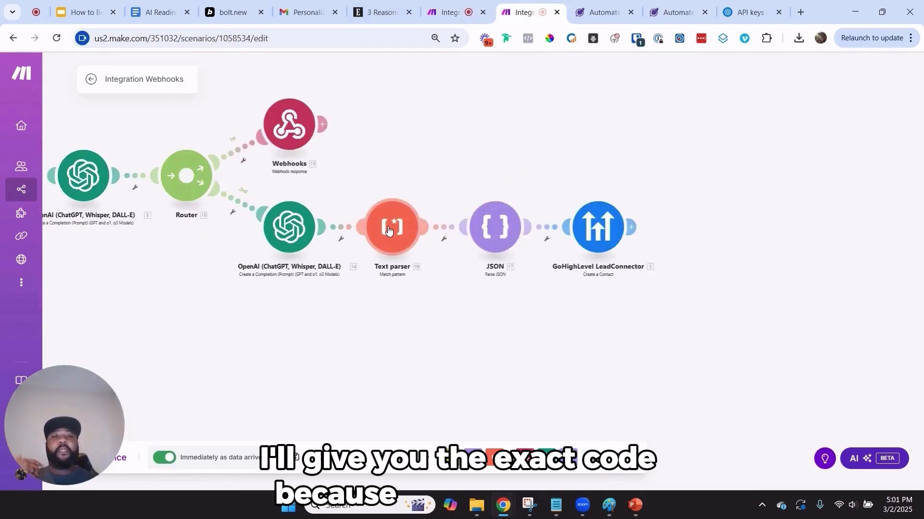
left_click(390, 231)
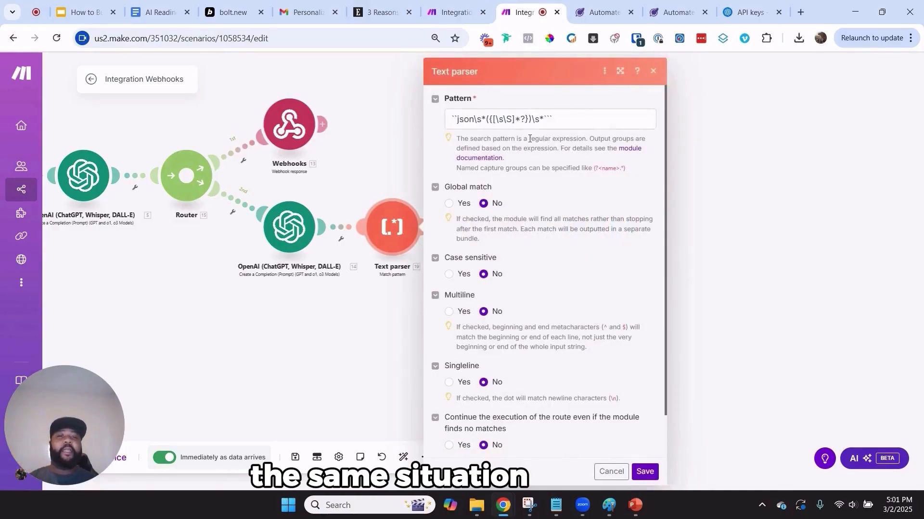
left_click(542, 118)
key("ctrl+a")
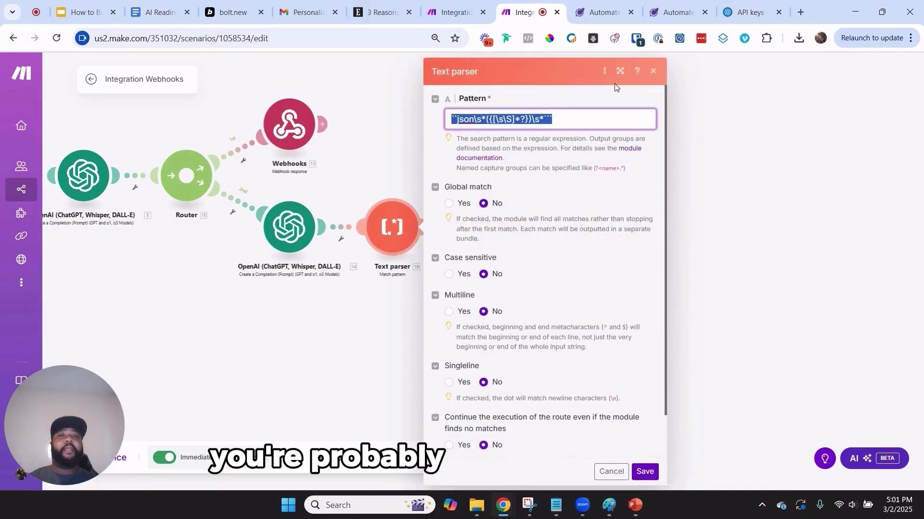
left_click(654, 71)
Add a Text parser Match pattern with the pasted regex after the second OpenAI module
left_click(473, 11)
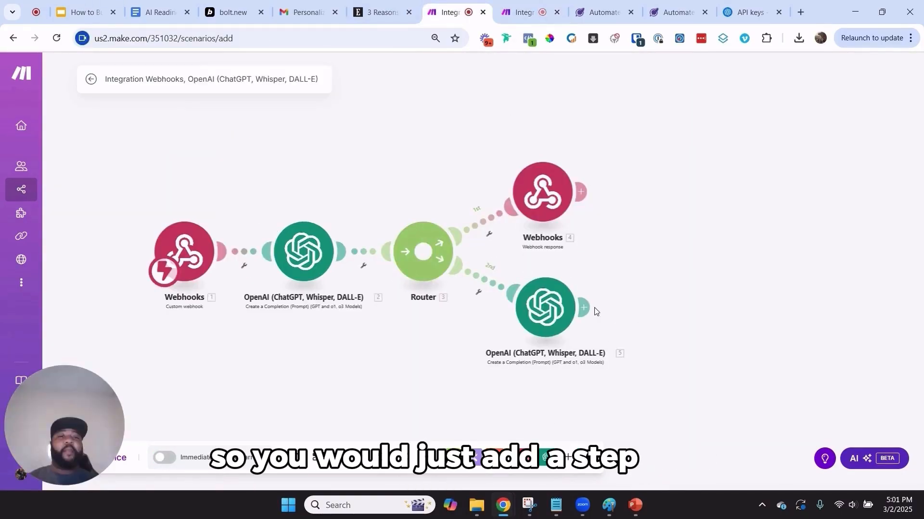
left_click_drag(595, 308, 664, 307)
type("tex")
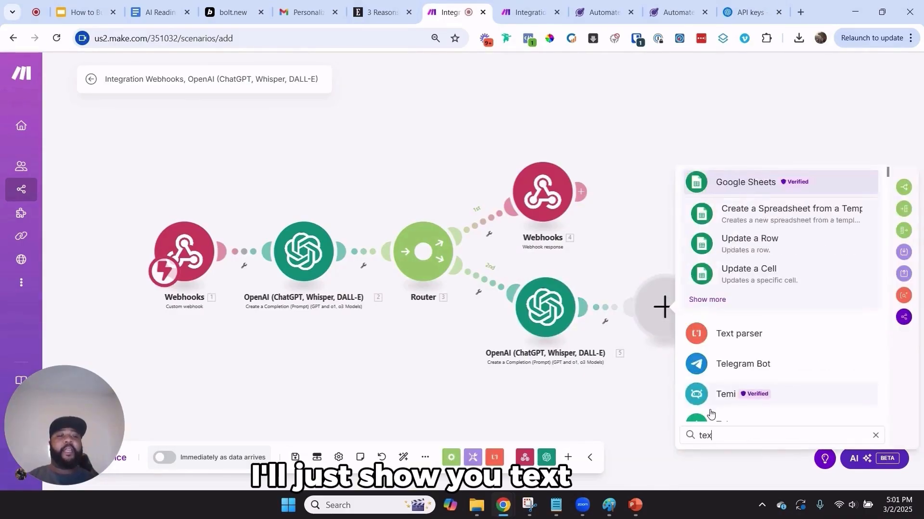
type("t")
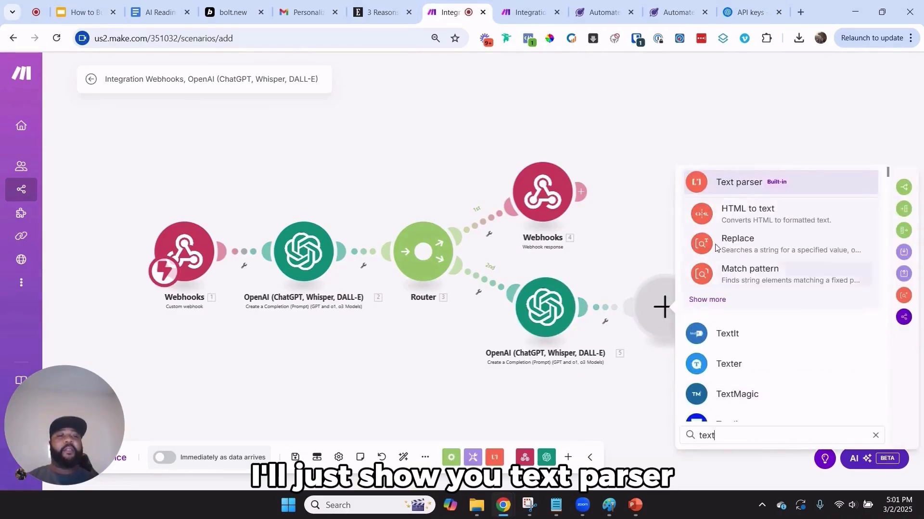
left_click(726, 283)
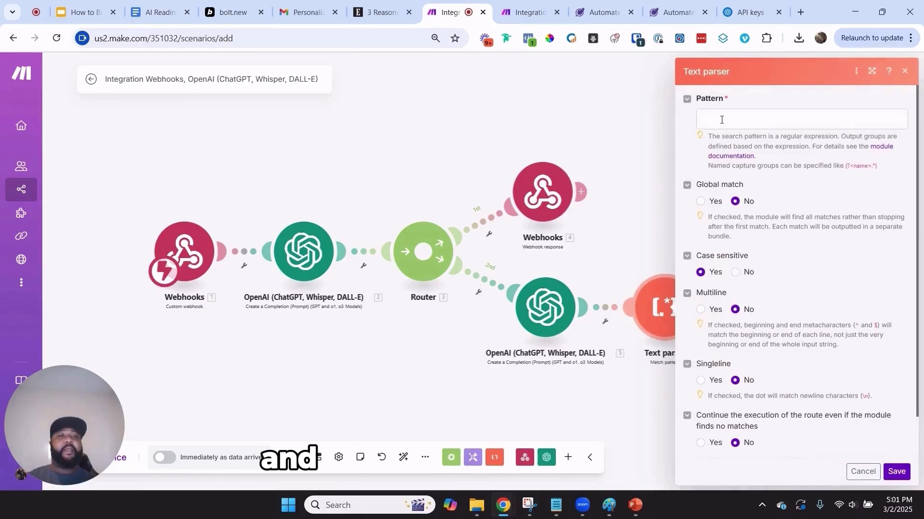
key("ctrl+v")
left_click(896, 471)
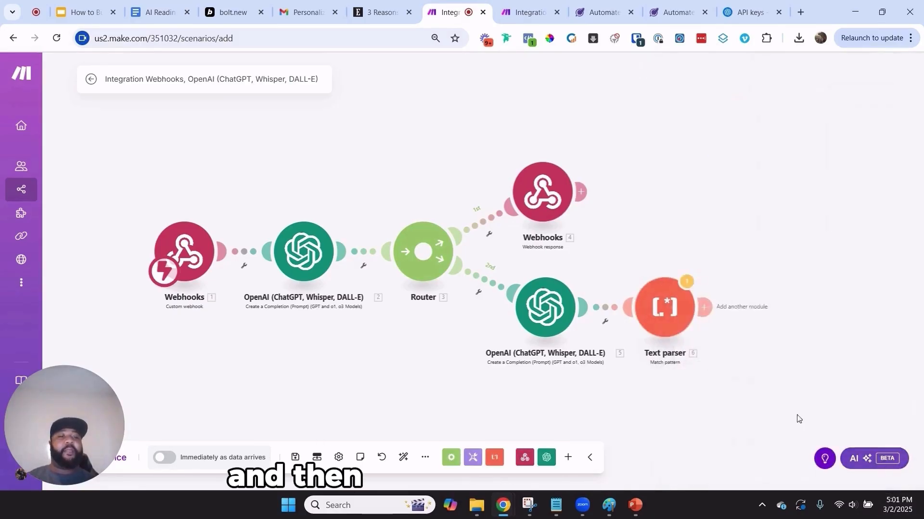
left_click_drag(730, 353, 445, 318)
left_click(526, 12)
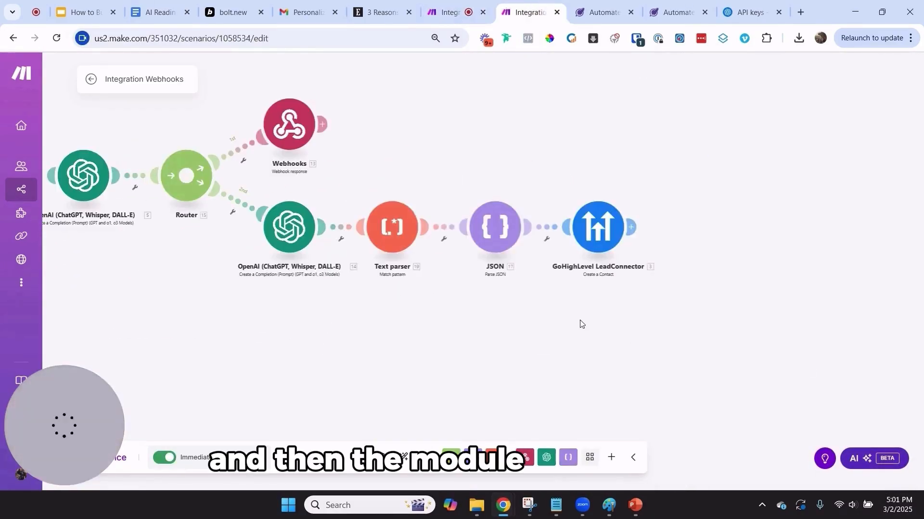
left_click(501, 235)
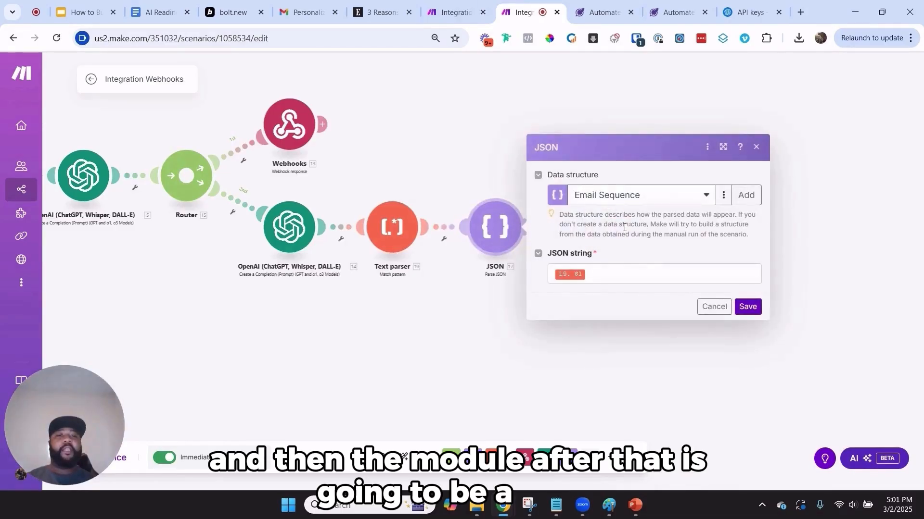
Add a Parse JSON module after the Text parser, mapping the Text parser's $1 into JSON string
left_click(459, 4)
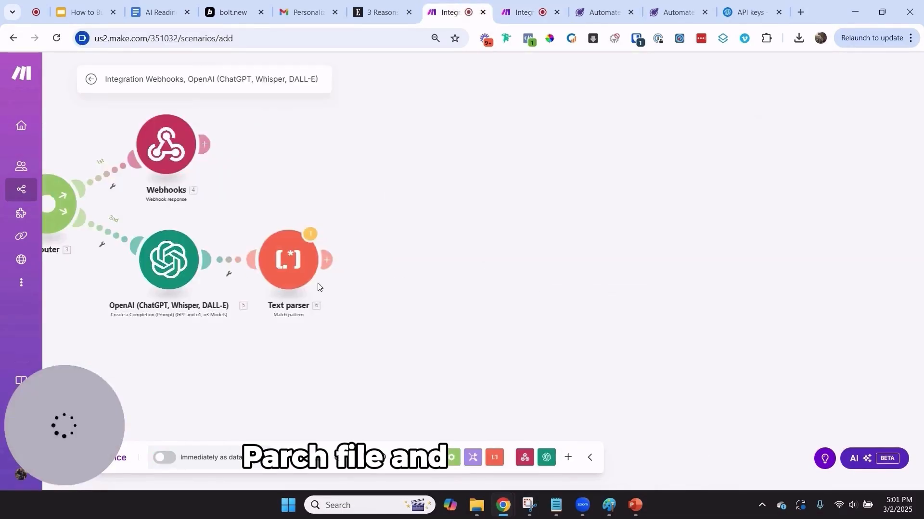
left_click(330, 263)
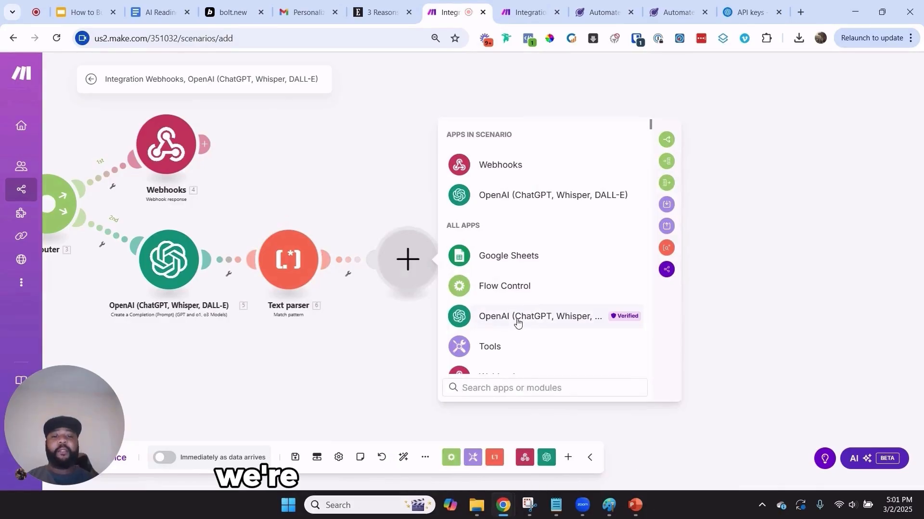
type("jspo")
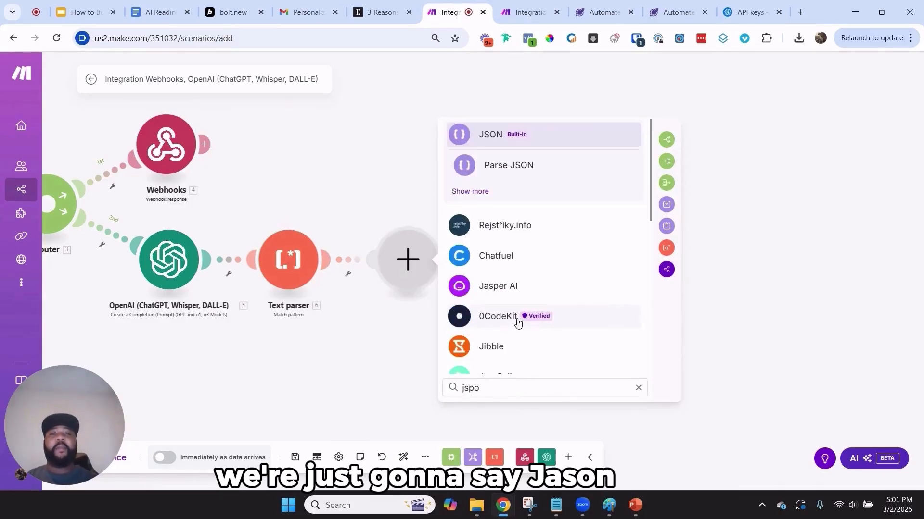
left_click(539, 174)
left_click(560, 307)
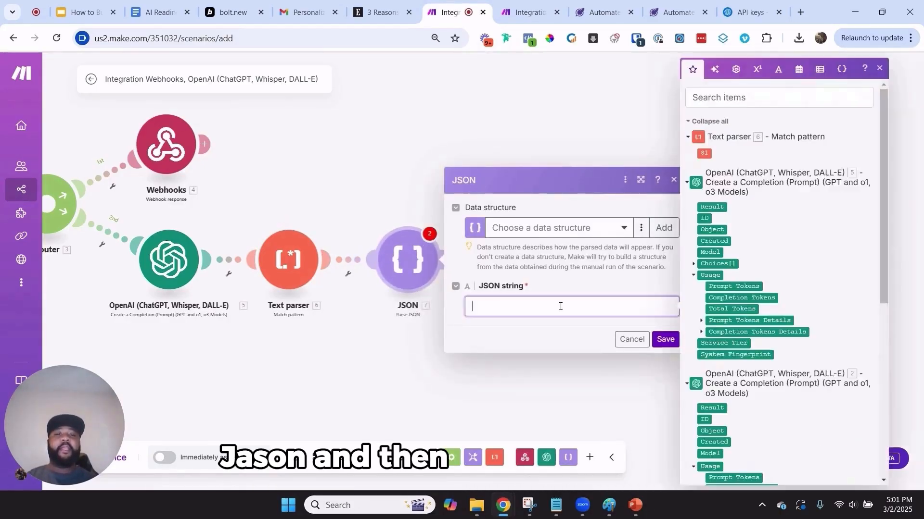
left_click(703, 153)
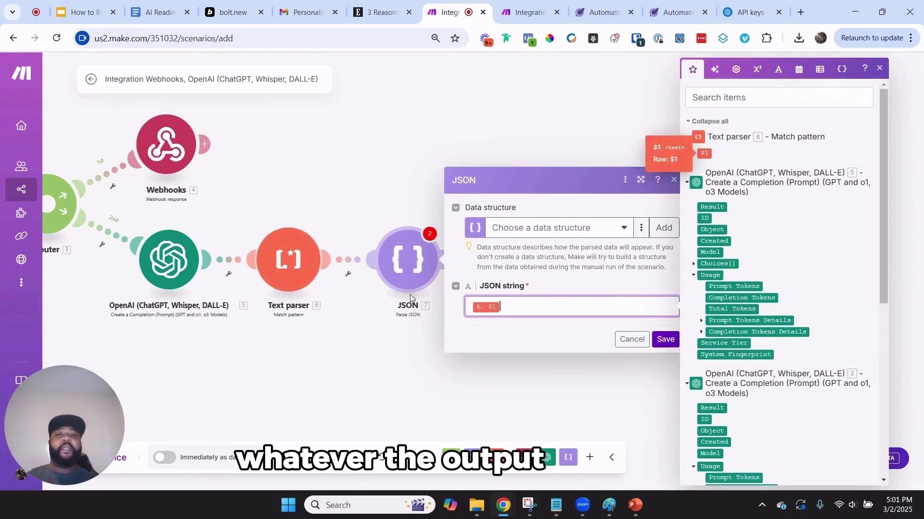
left_click(660, 339)
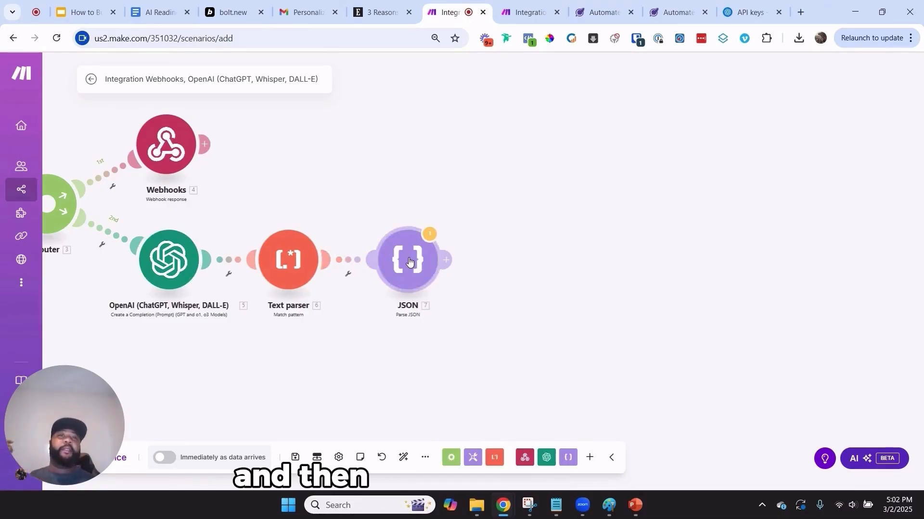
left_click(546, 10)
left_click(756, 147)
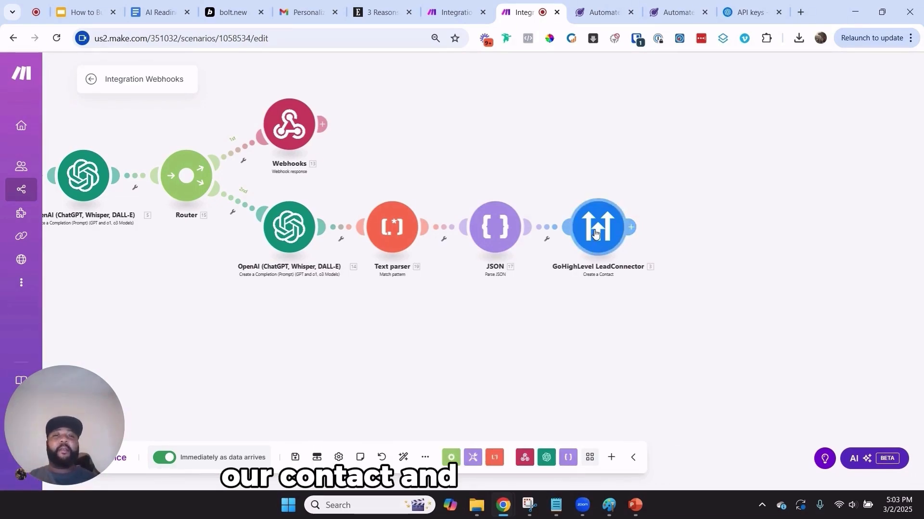
left_click(454, 12)
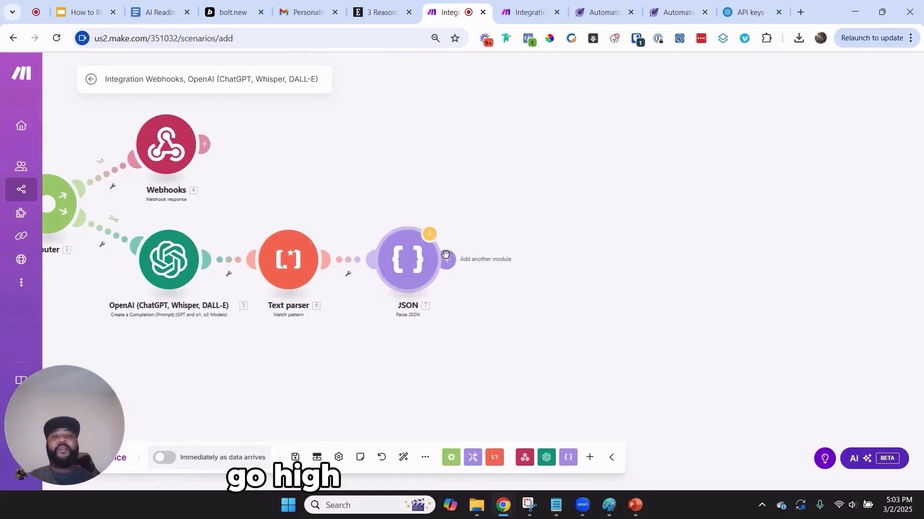
Add a GoHighLevel LeadConnector 'Create a Contact' module after the JSON step
left_click(446, 258)
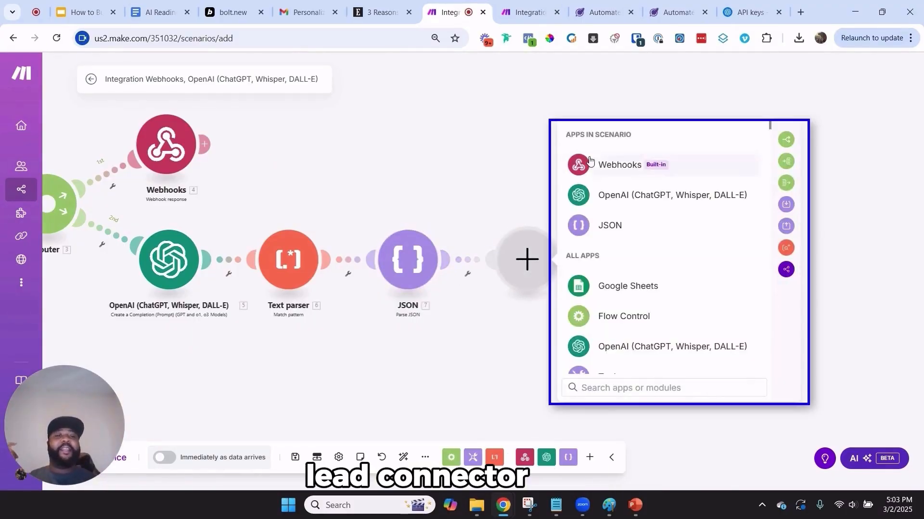
type("lead")
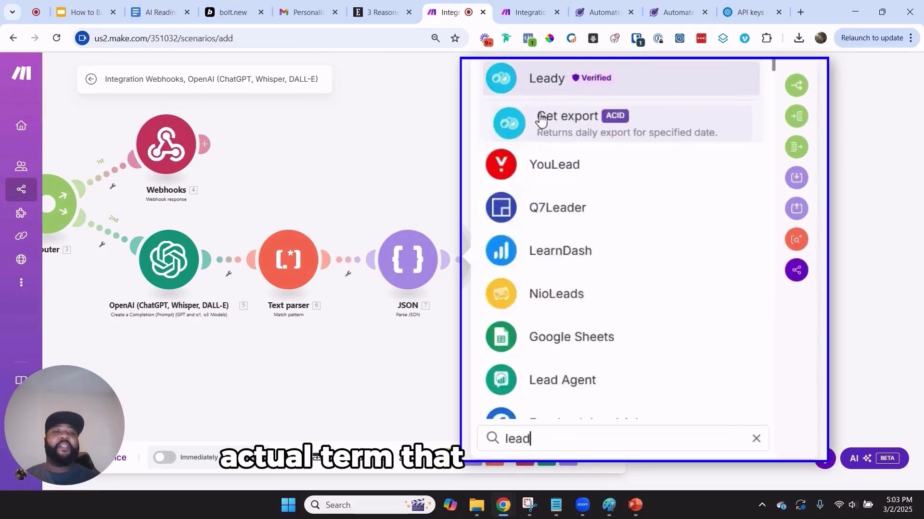
type(" conn")
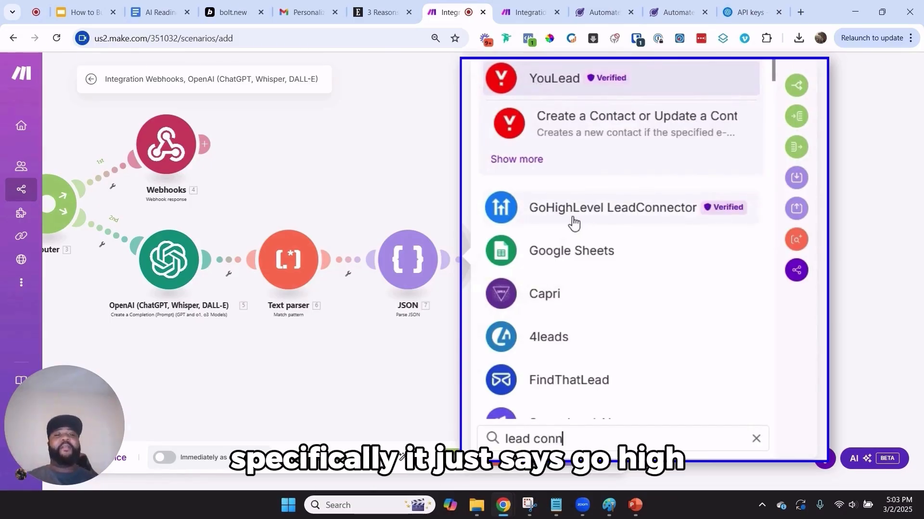
left_click(637, 207)
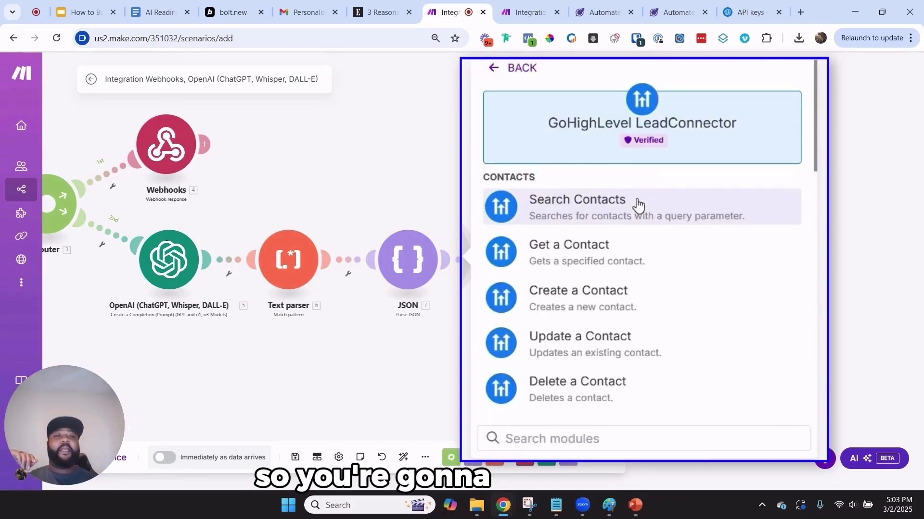
type("c")
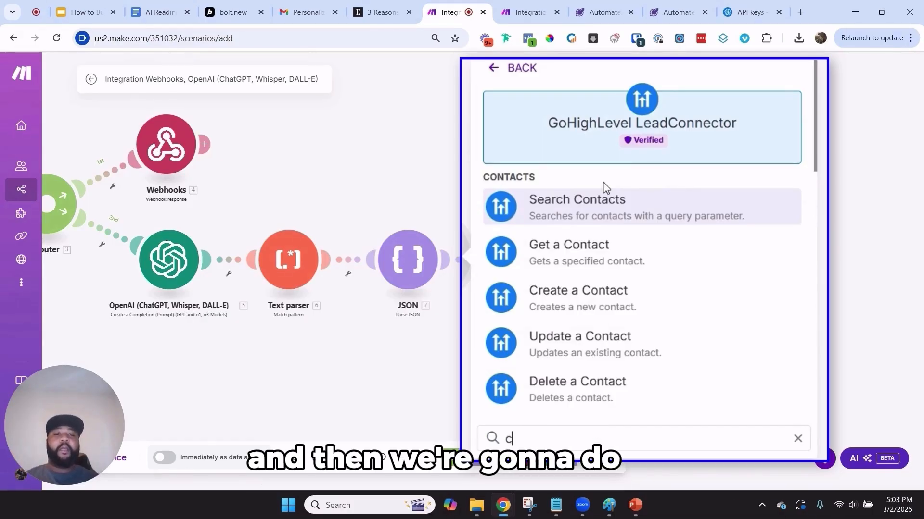
type("reate")
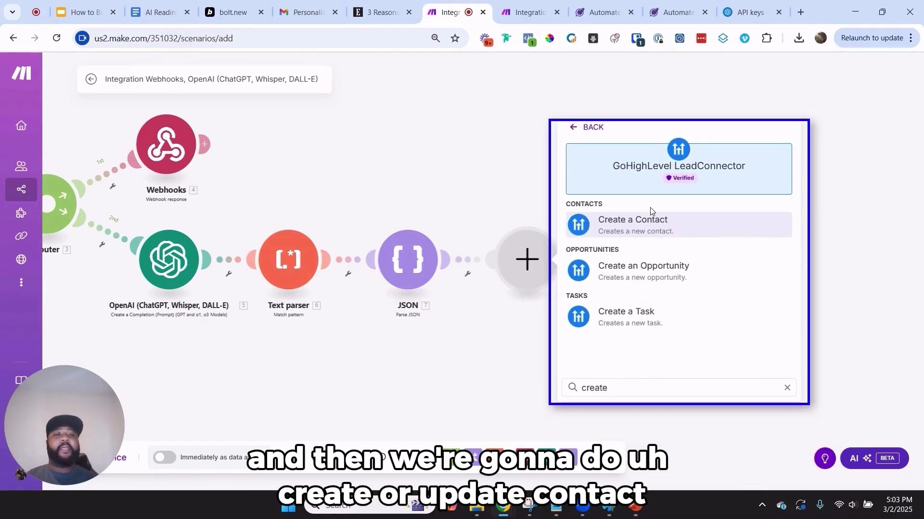
left_click(651, 223)
left_click(528, 12)
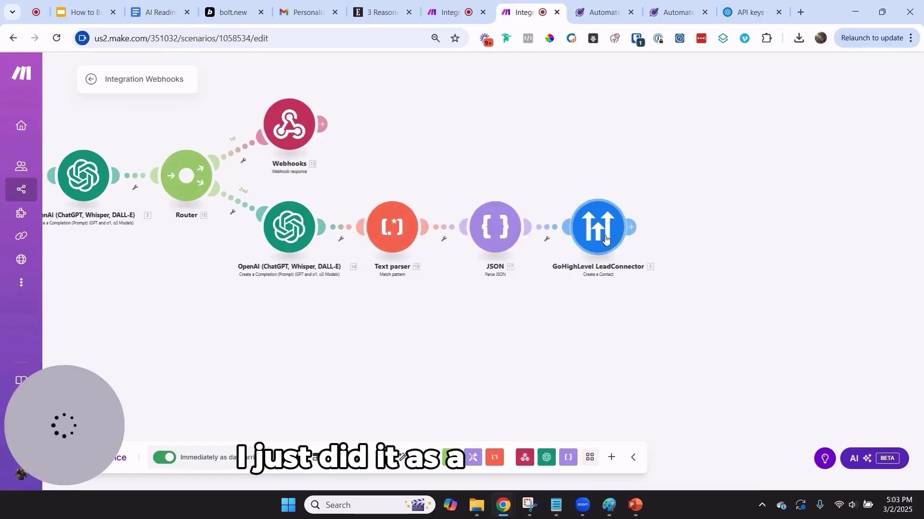
left_click(451, 12)
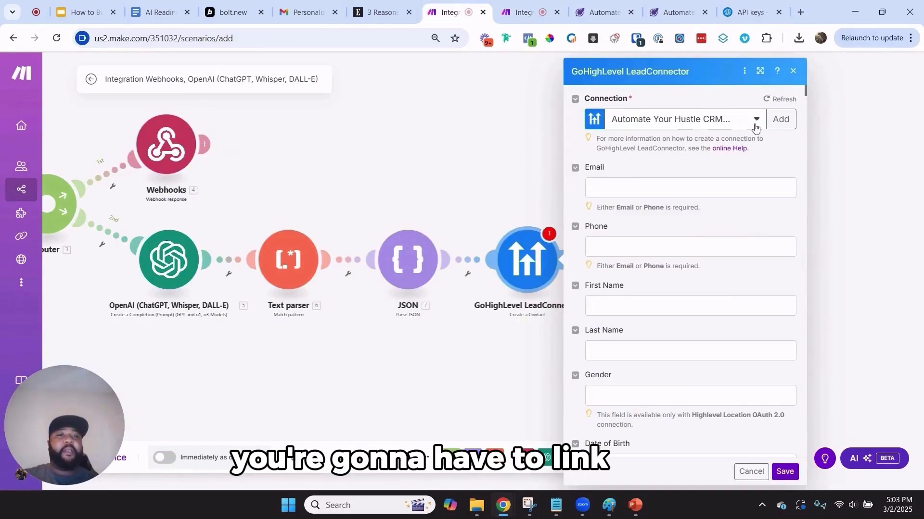
Go over the new contact step's Email and Phone fields, then return to the finished scenario
left_click(645, 189)
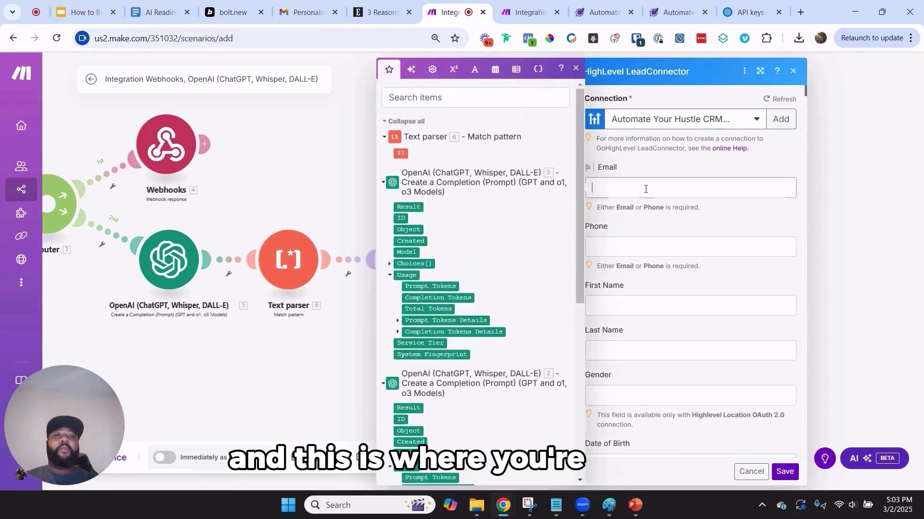
left_click(633, 245)
scroll(627, 275, "down", 1)
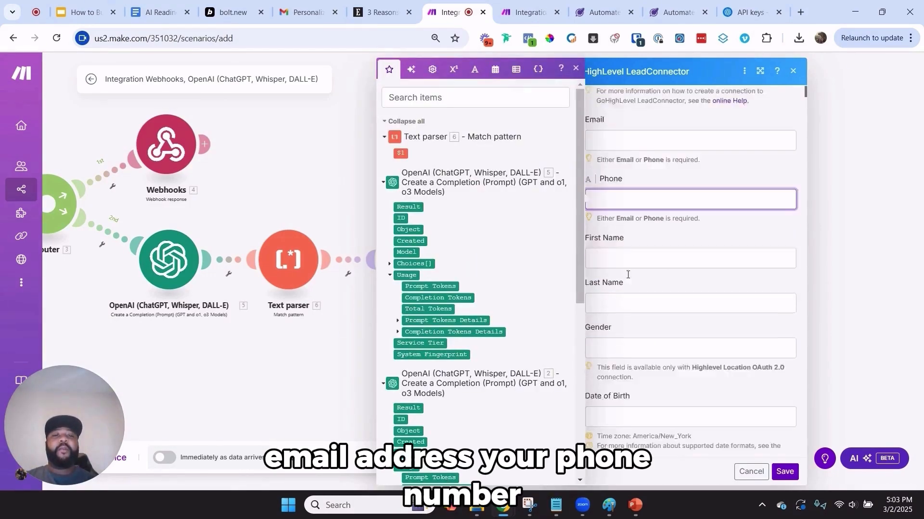
scroll(628, 275, "down", 10)
scroll(628, 274, "up", 4)
left_click(529, 12)
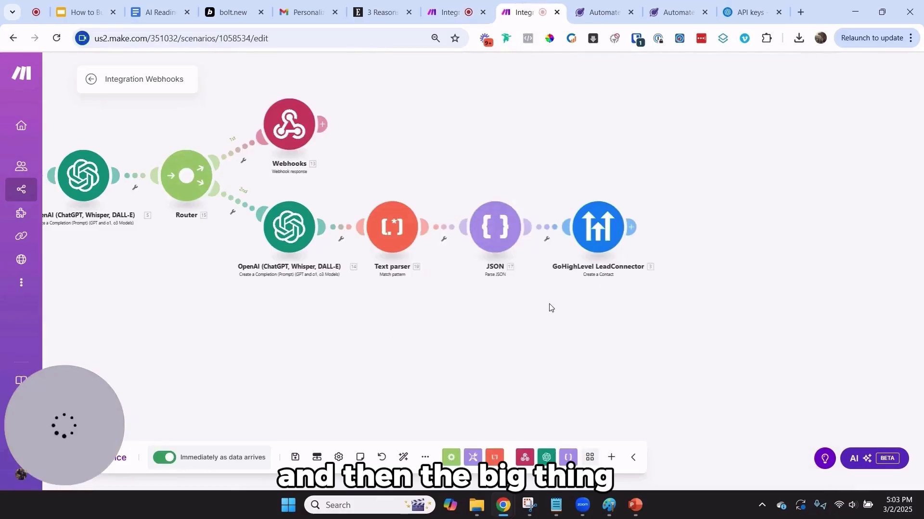
Scroll through the finished GoHighLevel step's assessment tag and custom fields mapped to q1_answer–q9_answer
left_click(597, 233)
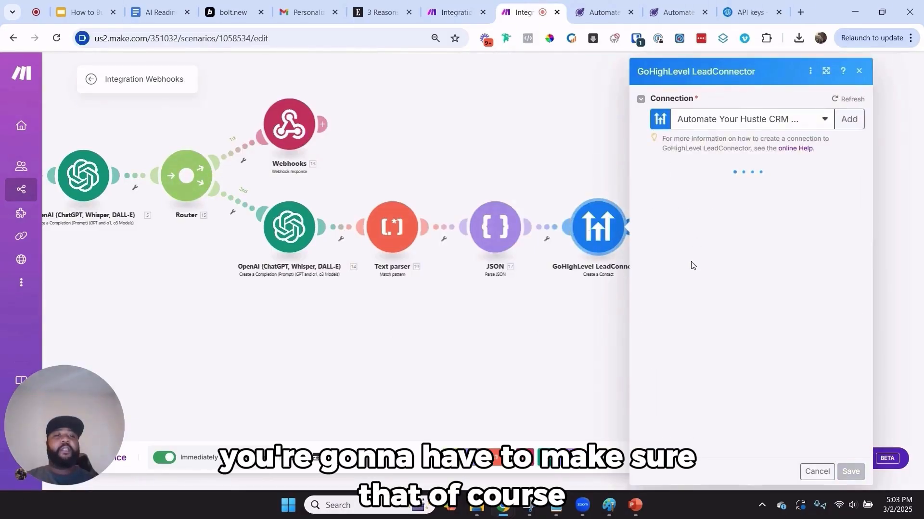
scroll(704, 265, "down", 1)
scroll(705, 268, "down", 15)
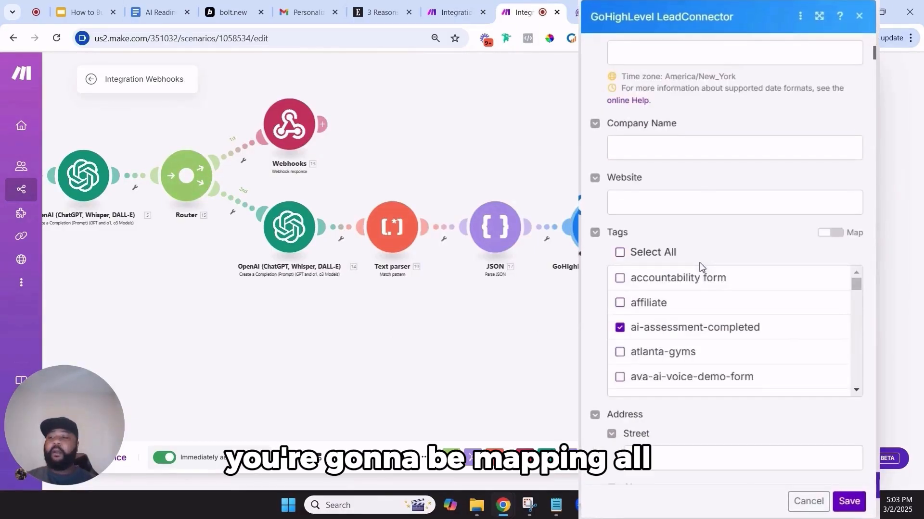
scroll(703, 267, "down", 20)
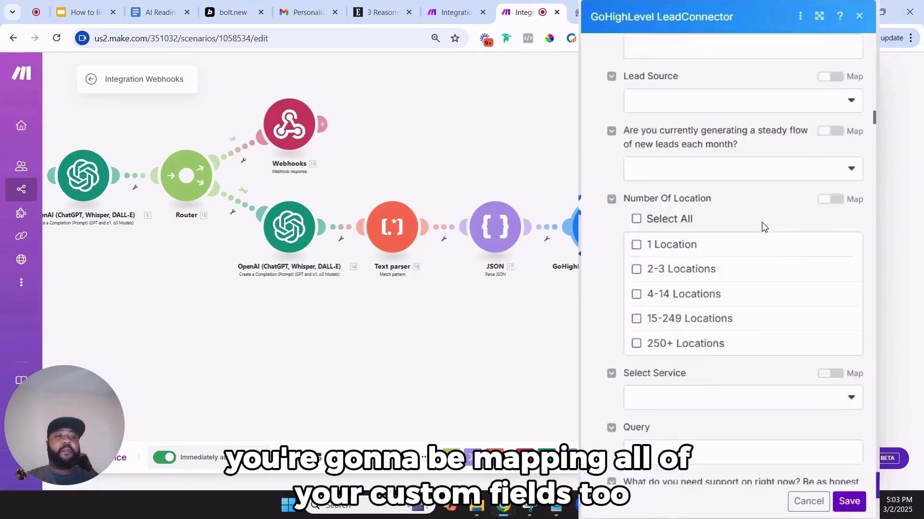
scroll(749, 277, "down", 20)
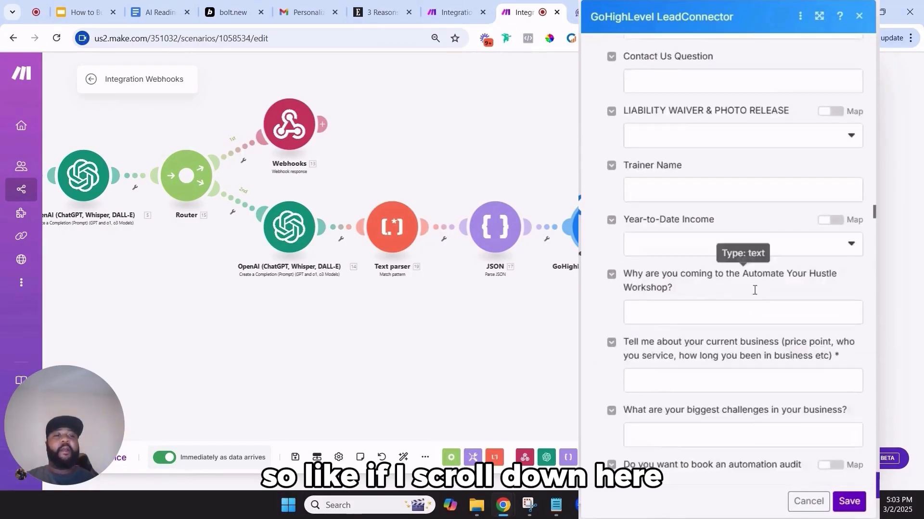
scroll(745, 314, "down", 20)
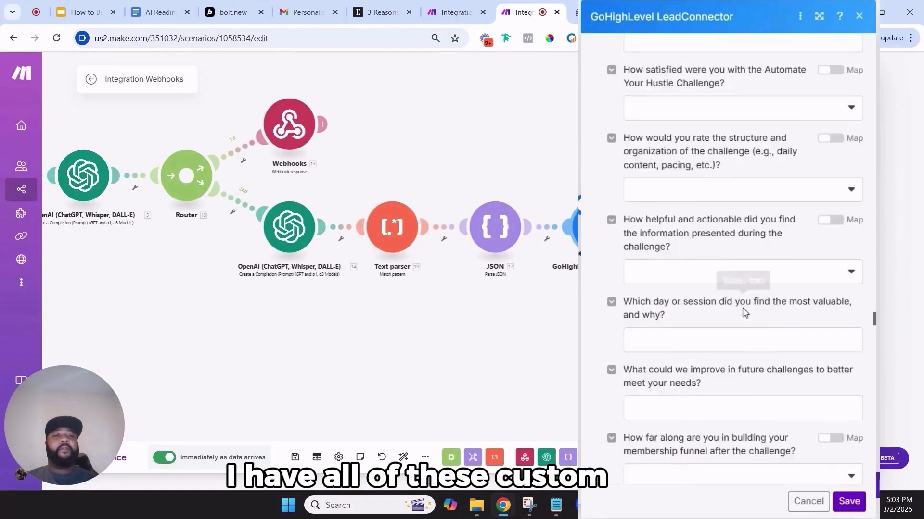
scroll(739, 315, "down", 20)
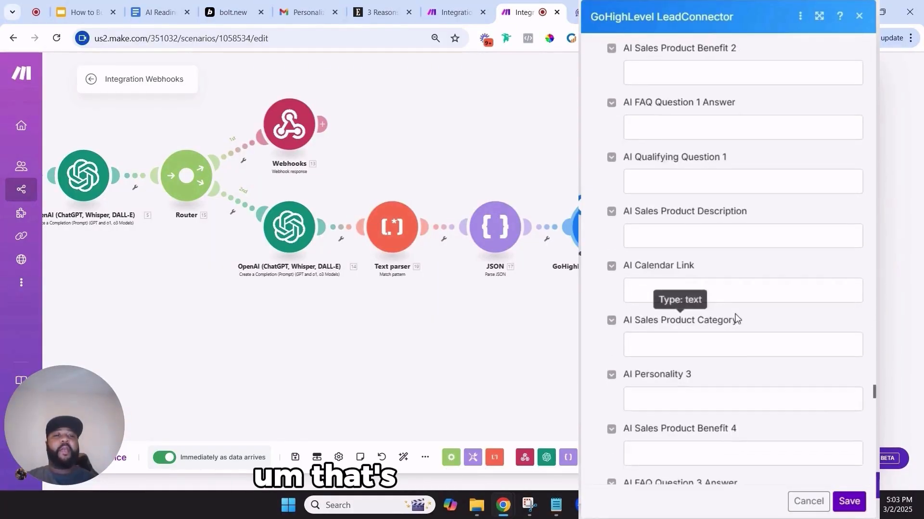
scroll(723, 317, "down", 6)
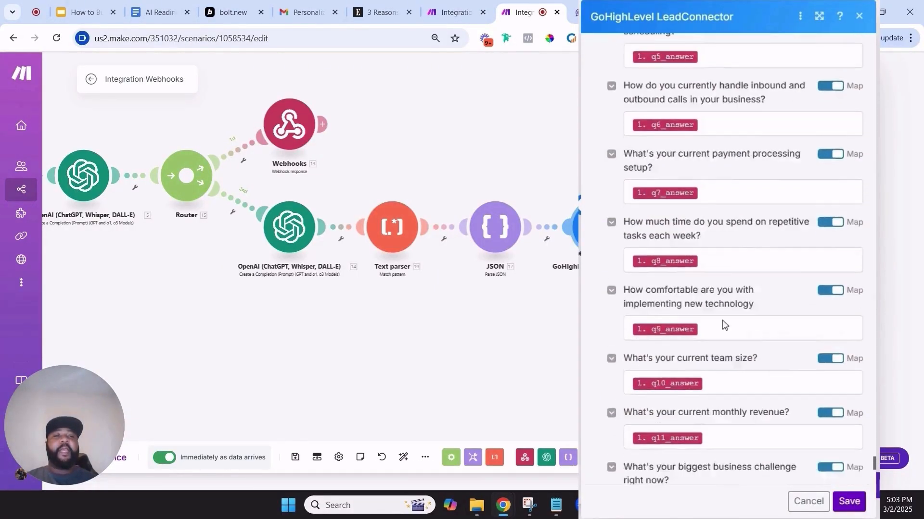
scroll(712, 299, "up", 10)
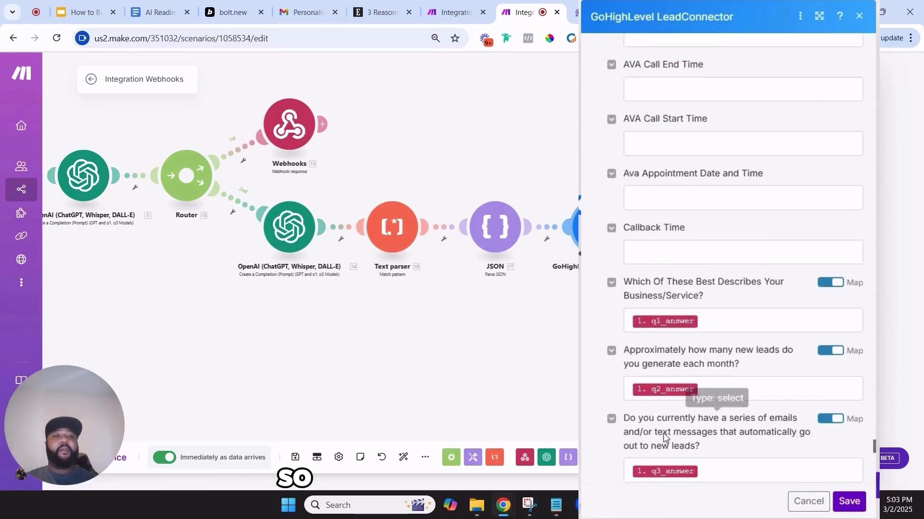
scroll(669, 423, "down", 3)
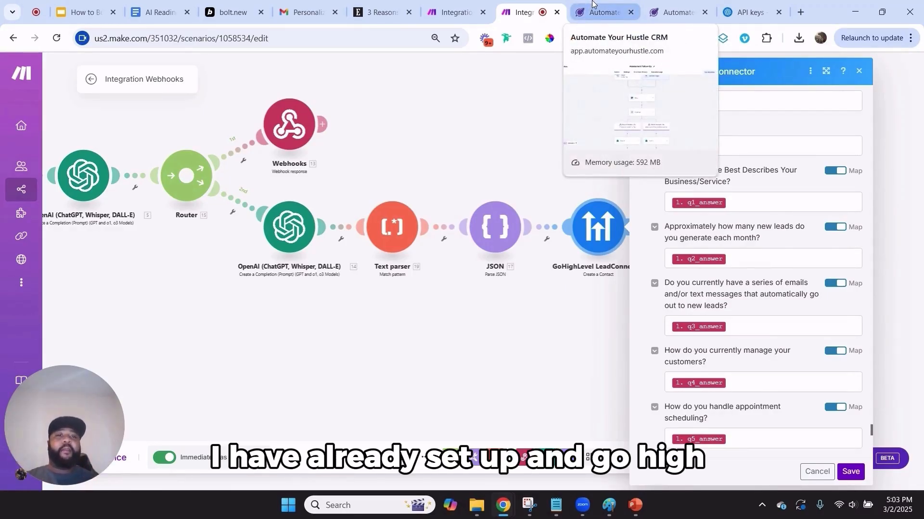
scroll(704, 332, "down", 5)
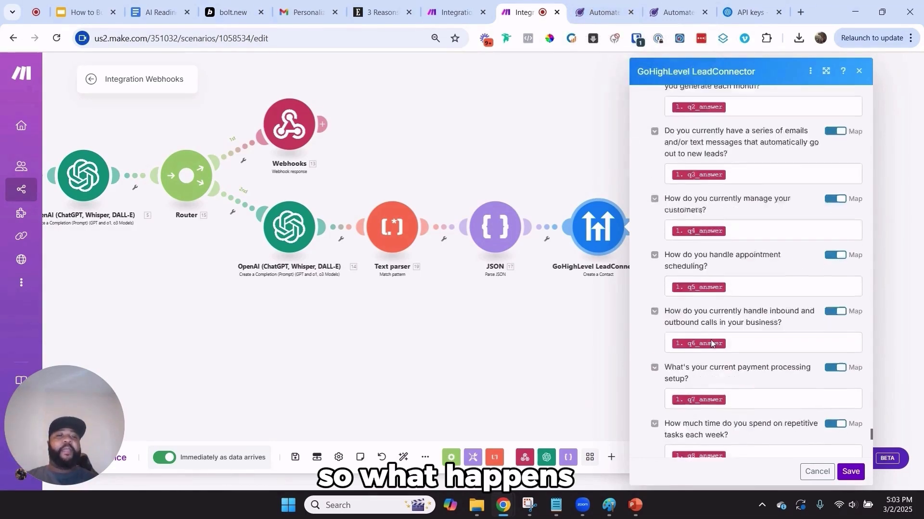
scroll(705, 332, "up", 15)
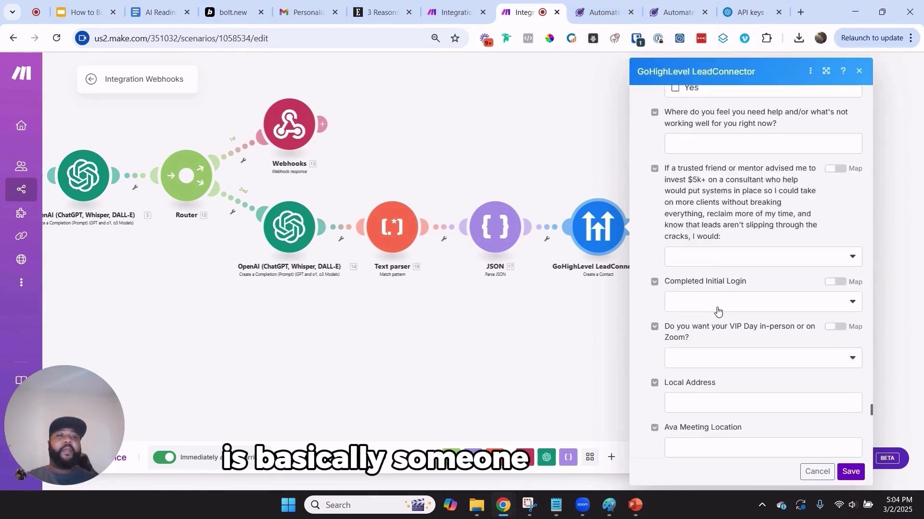
scroll(718, 310, "down", 15)
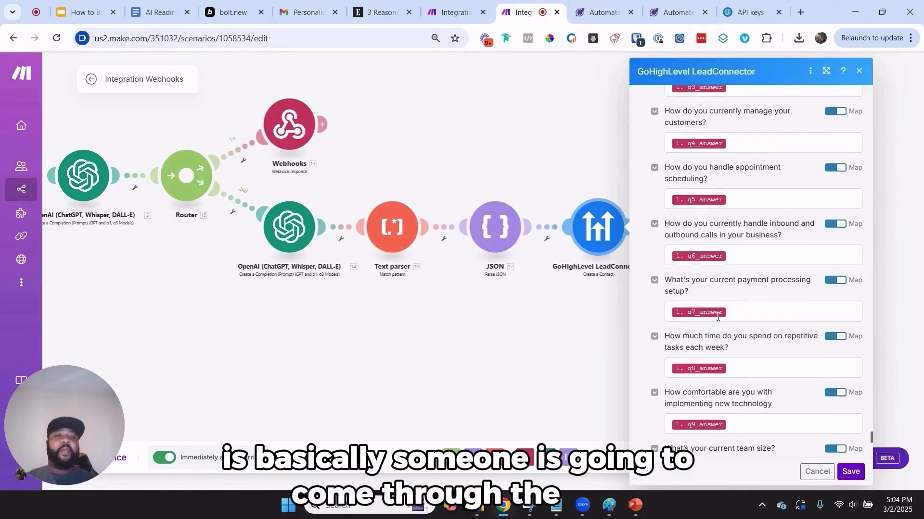
scroll(848, 360, "up", 15)
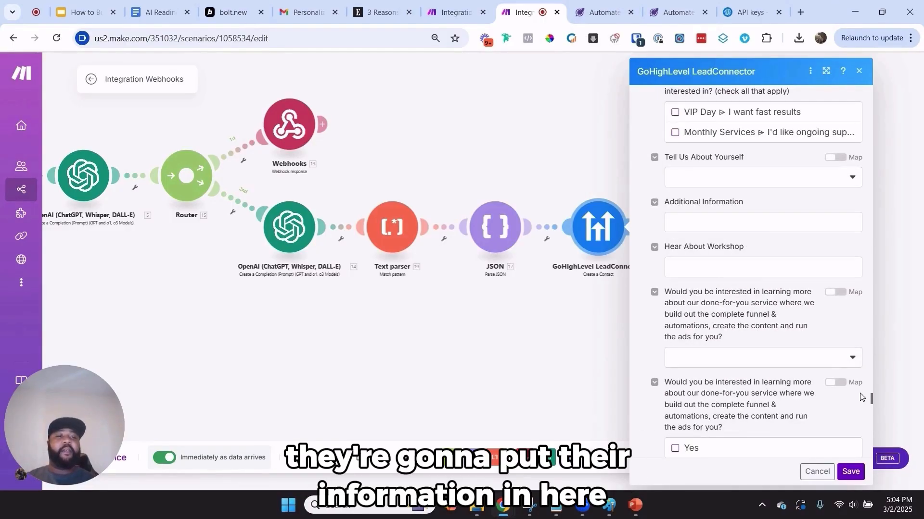
Review the Assessment Follow-Up workflow's contact tag trigger, then close its settings
left_click(617, 5)
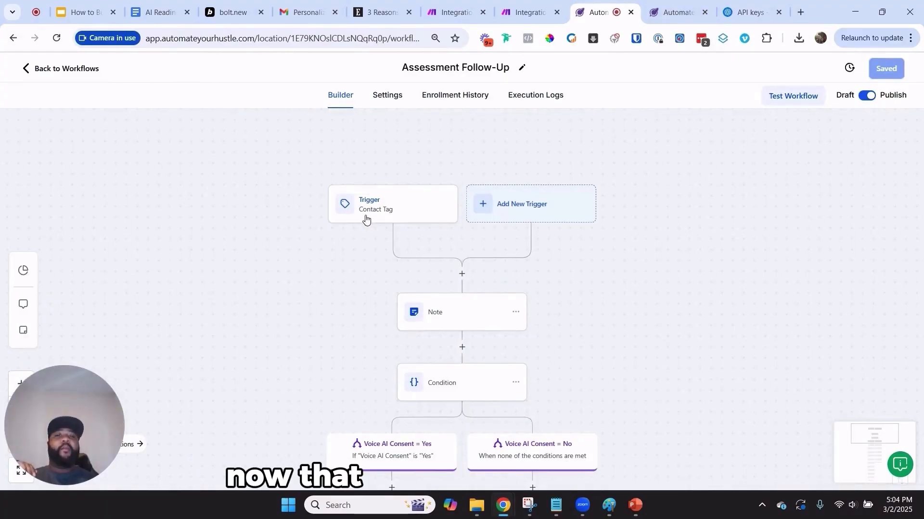
left_click(392, 210)
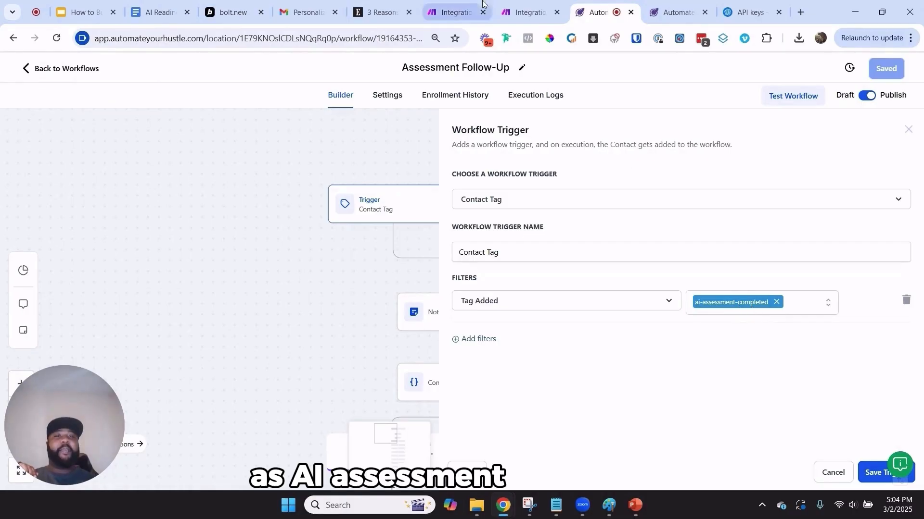
left_click(530, 13)
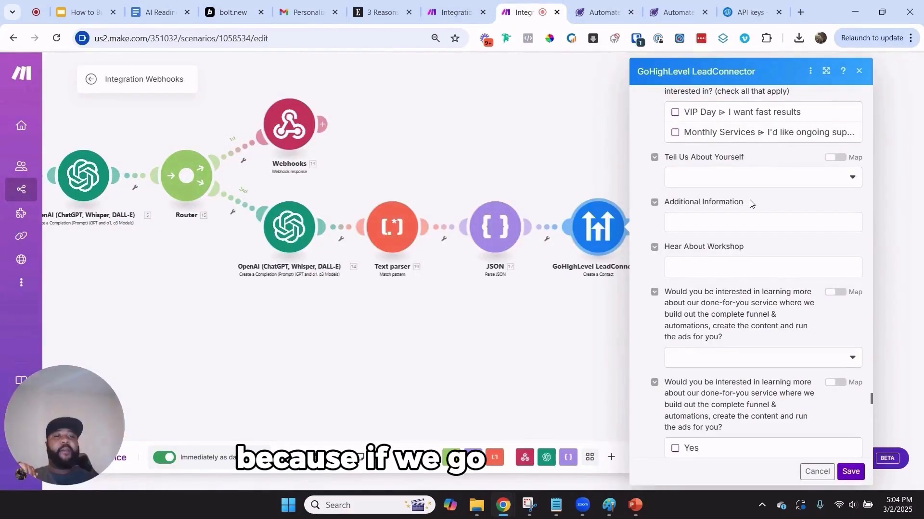
scroll(705, 100, "up", 15)
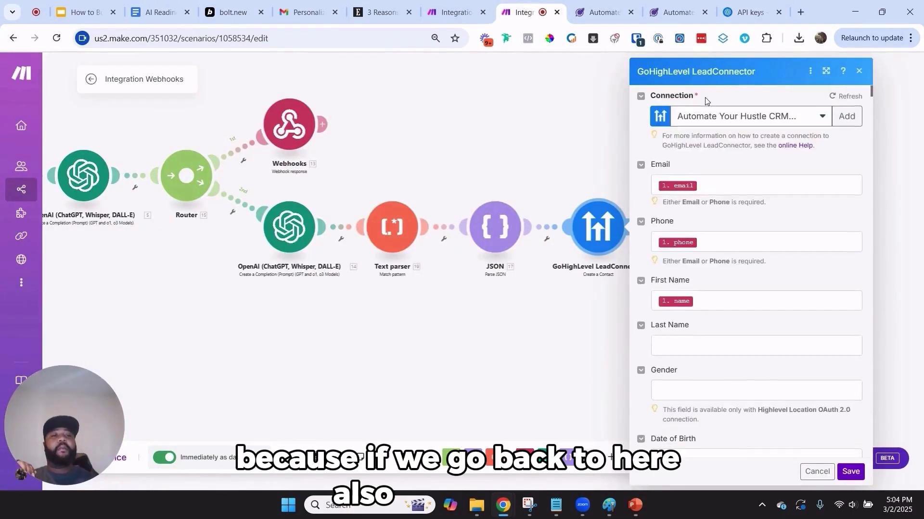
scroll(699, 211, "down", 6)
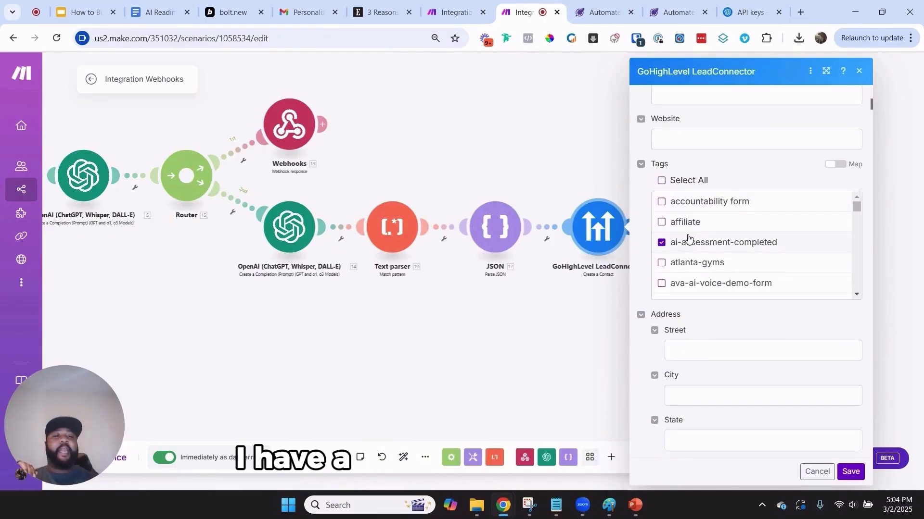
left_click(602, 11)
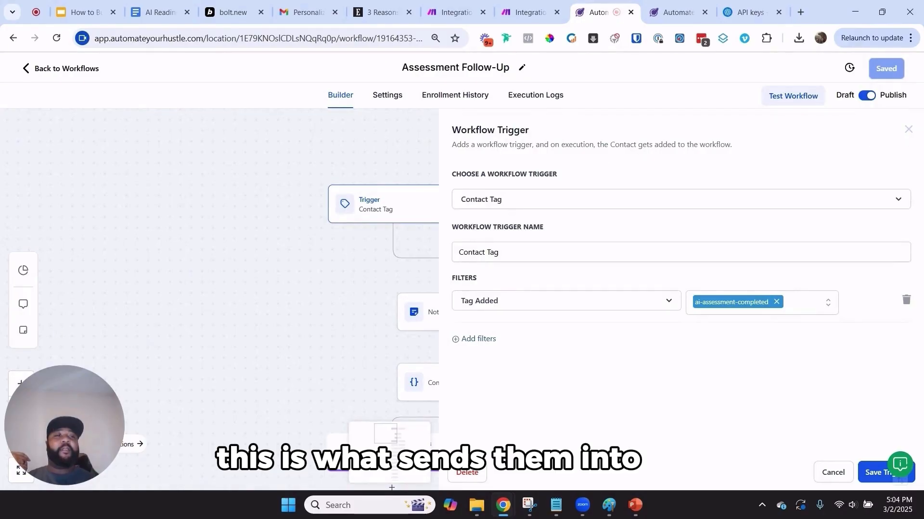
left_click(908, 130)
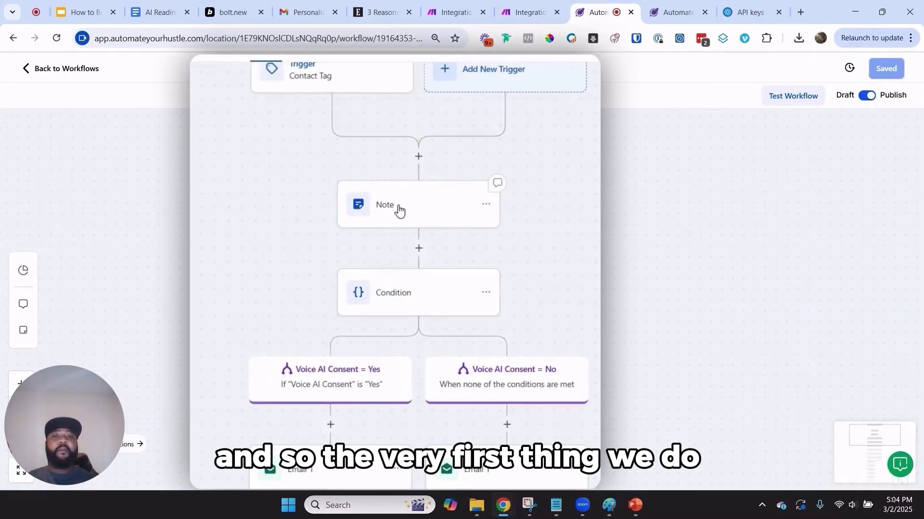
Inspect the Note step's 'Readiness Assessment Submission:' text and close it unchanged
left_click(411, 219)
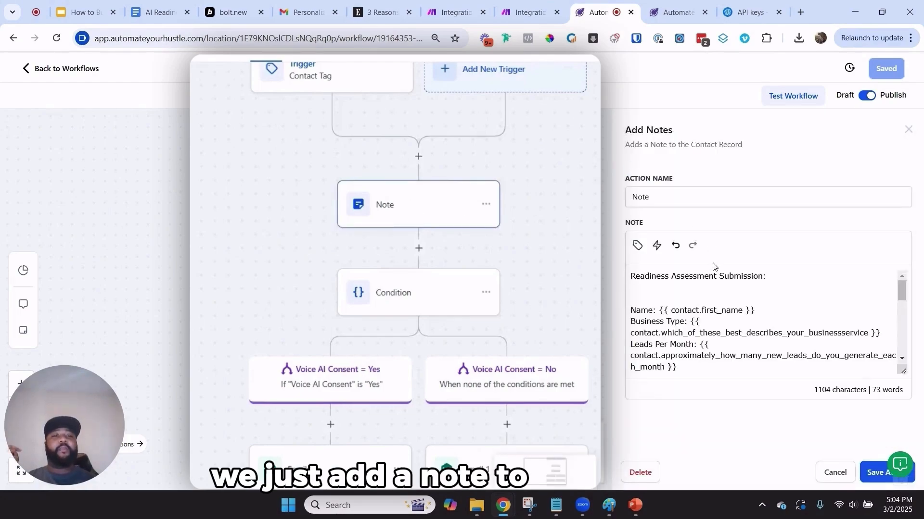
left_click_drag(770, 276, 613, 270)
scroll(741, 292, "down", 2)
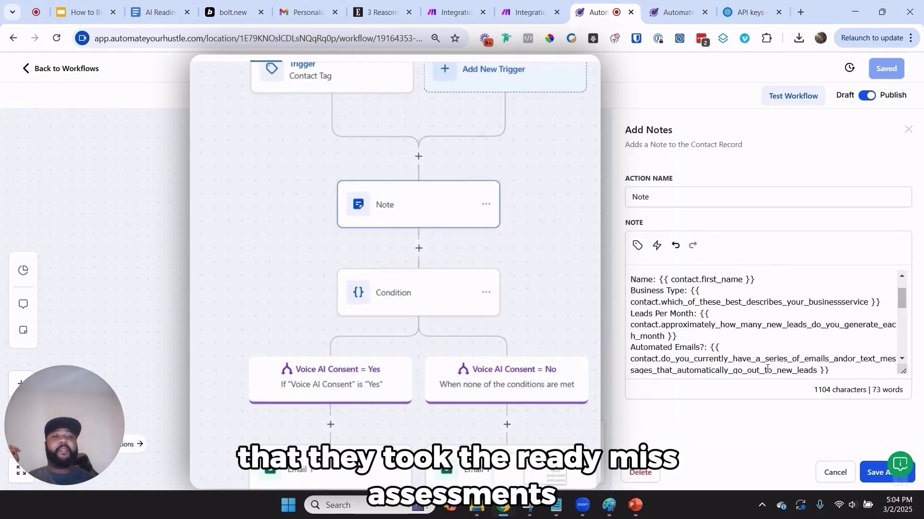
left_click(835, 473)
scroll(690, 313, "down", 2)
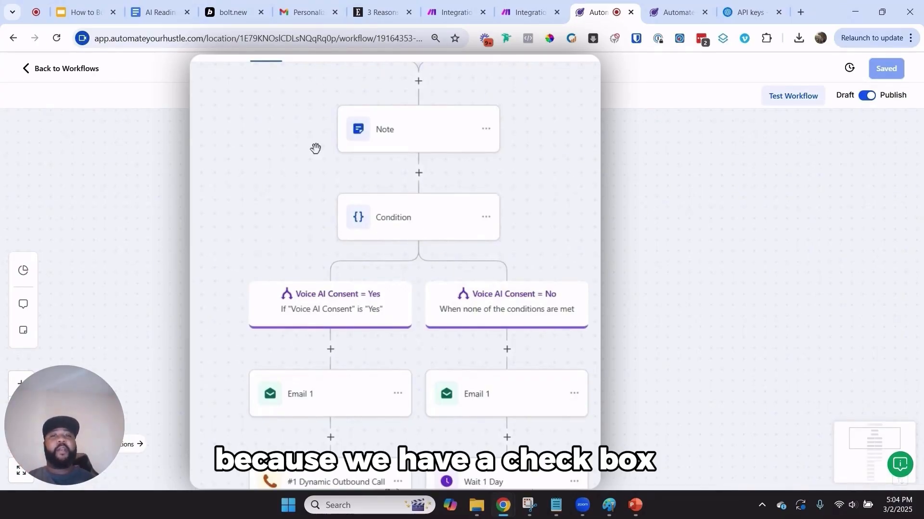
scroll(420, 293, "down", 1)
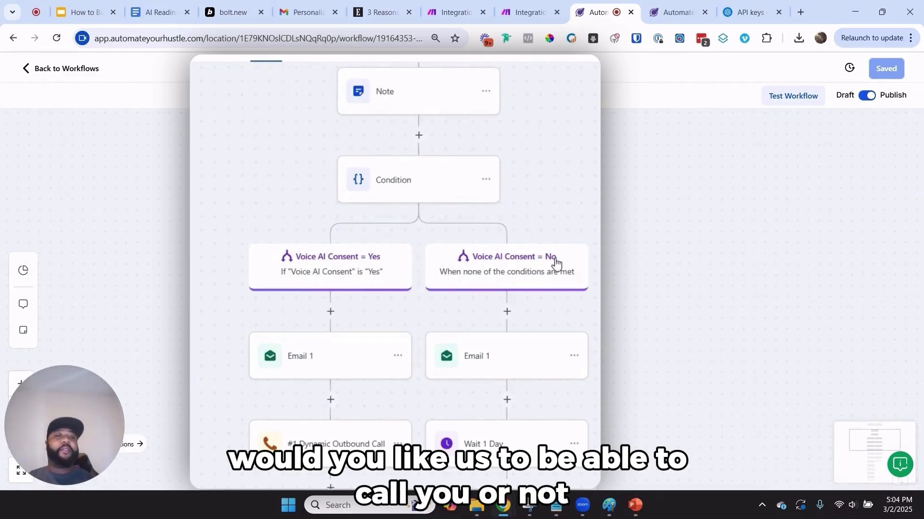
scroll(552, 262, "down", 3)
scroll(552, 259, "up", 2)
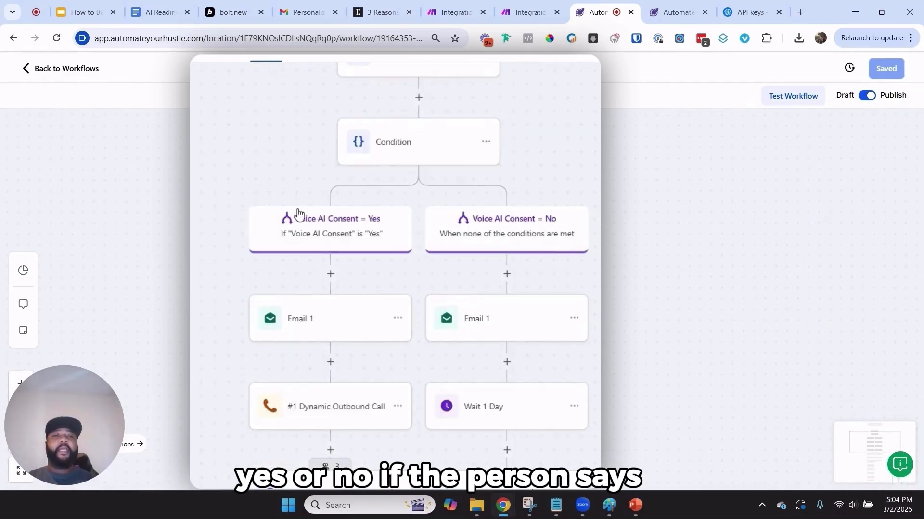
scroll(489, 233, "down", 2)
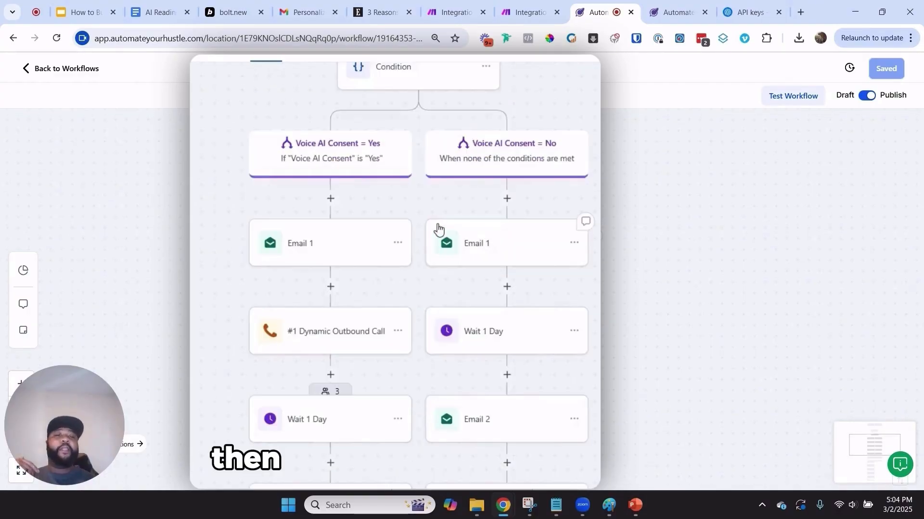
Glance at the Email 1 and dynamic outbound call steps, closing both without changes
left_click(466, 241)
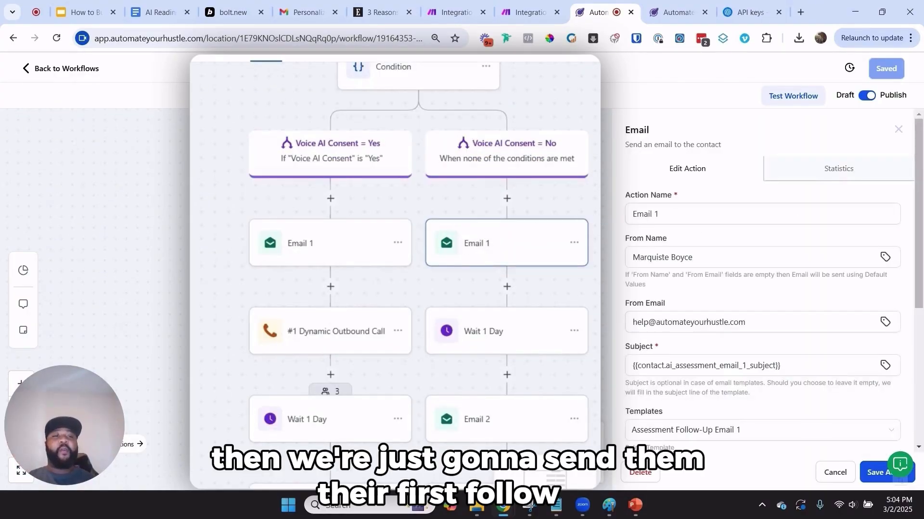
left_click(898, 130)
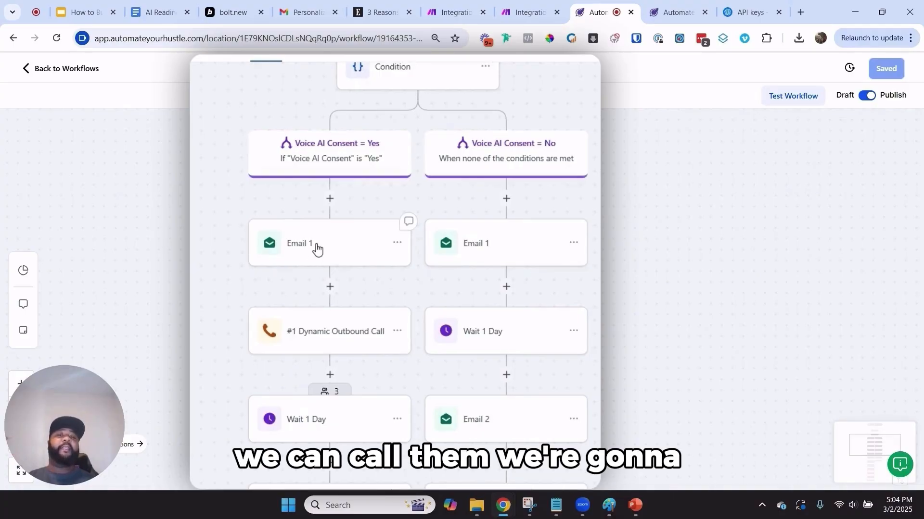
left_click(343, 331)
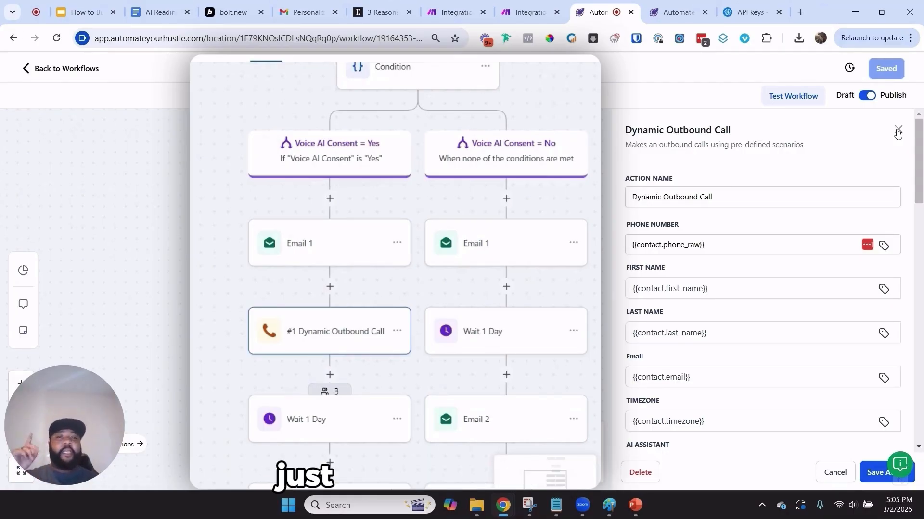
scroll(913, 121, "down", 10)
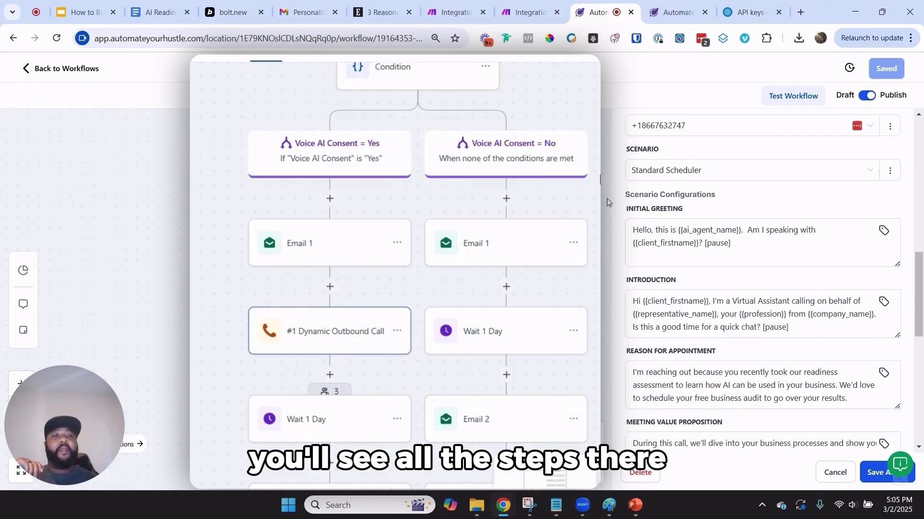
scroll(607, 202, "up", 3)
left_click(835, 472)
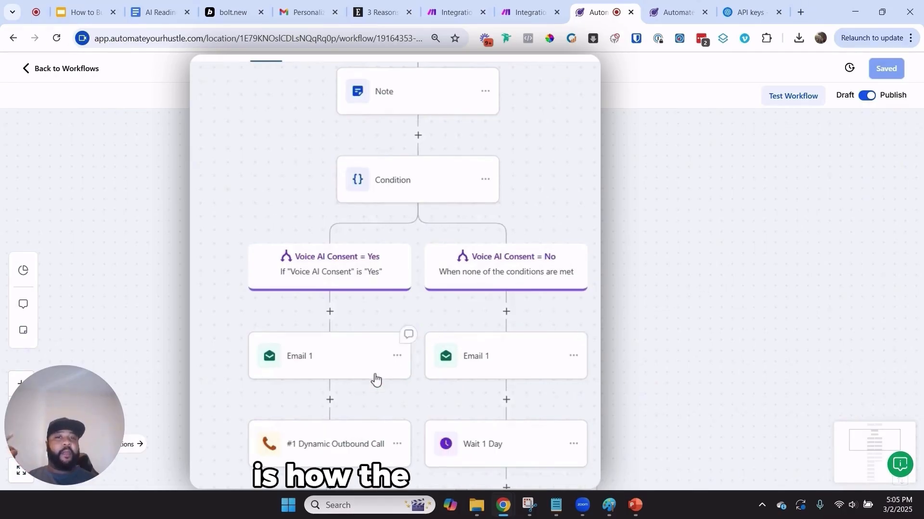
Reopen the No-branch Email 1 step and select its {{contact.ai_assessment_email_1_subject}} subject value
left_click(524, 363)
scroll(888, 344, "down", 4)
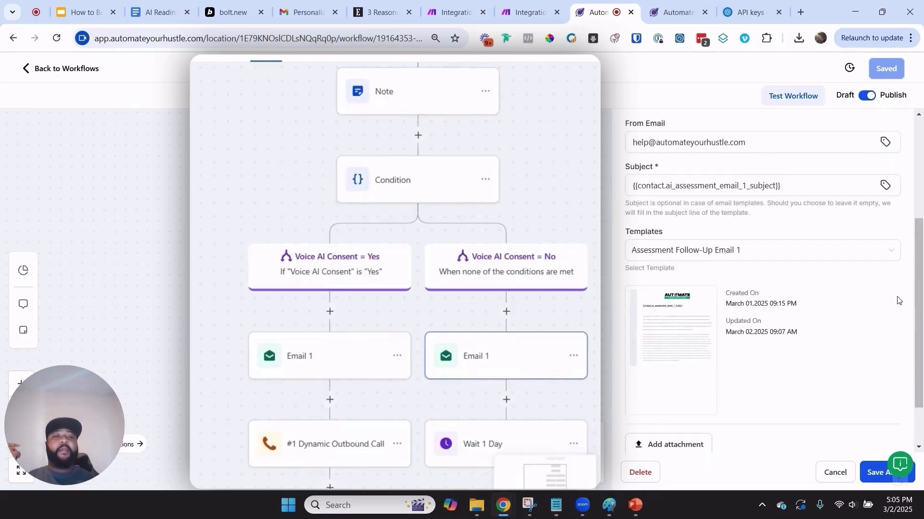
left_click(780, 222)
left_click_drag(725, 195, 617, 204)
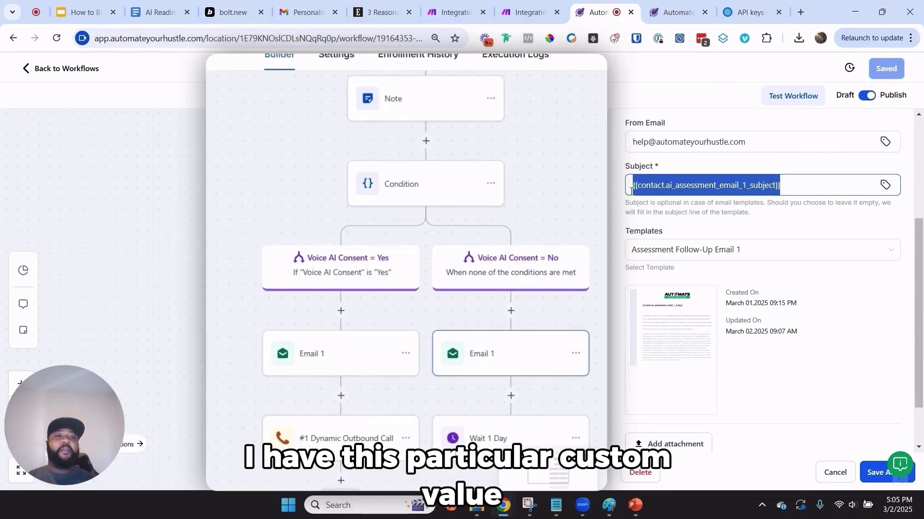
Edit the Assessment Follow-Up Email 1 template and highlight its {{contact.ai_assessment_email_1_body}} body field
mouse_move(687, 369)
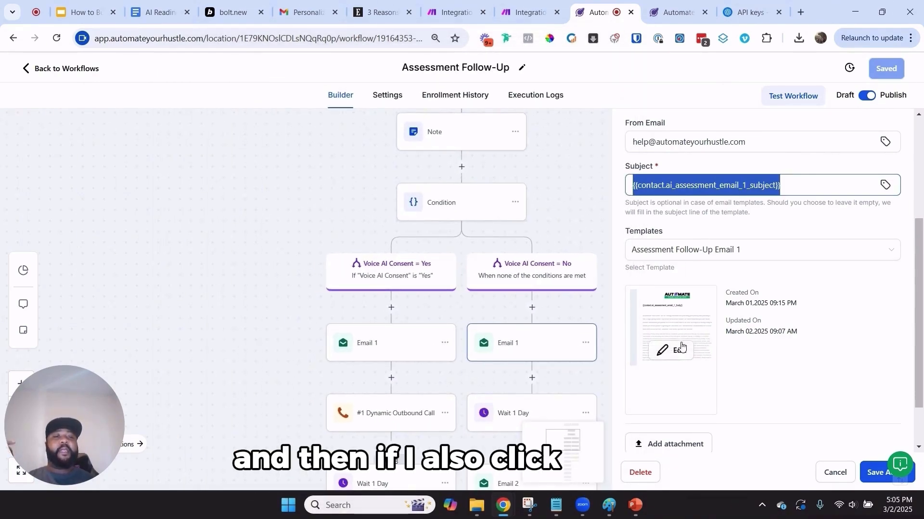
left_click(676, 352)
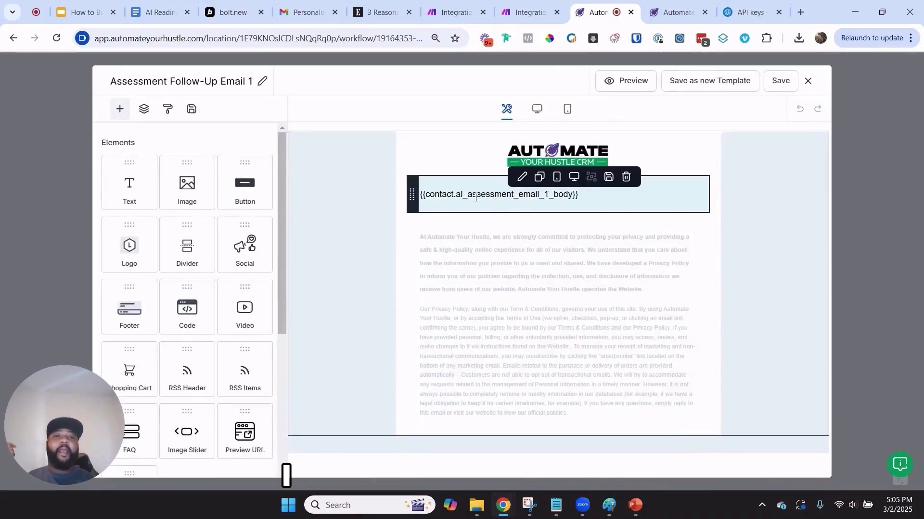
triple_click(476, 198)
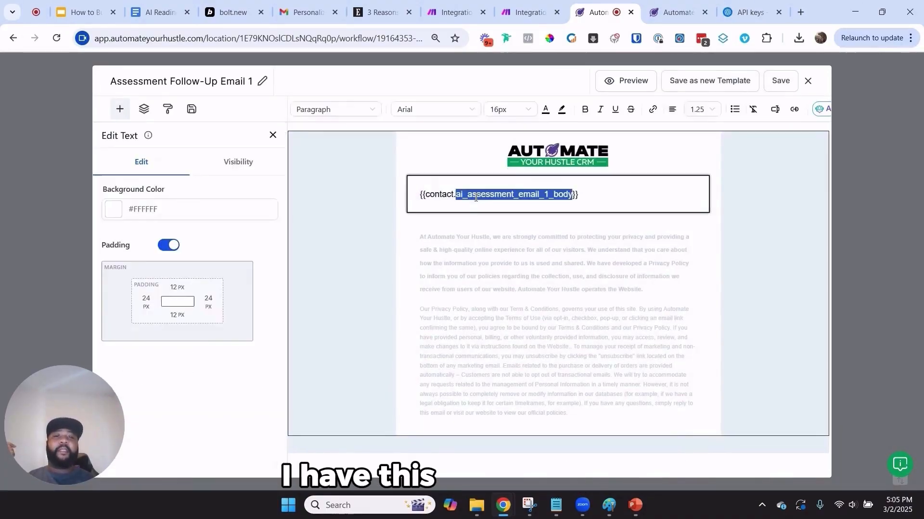
left_click(476, 198)
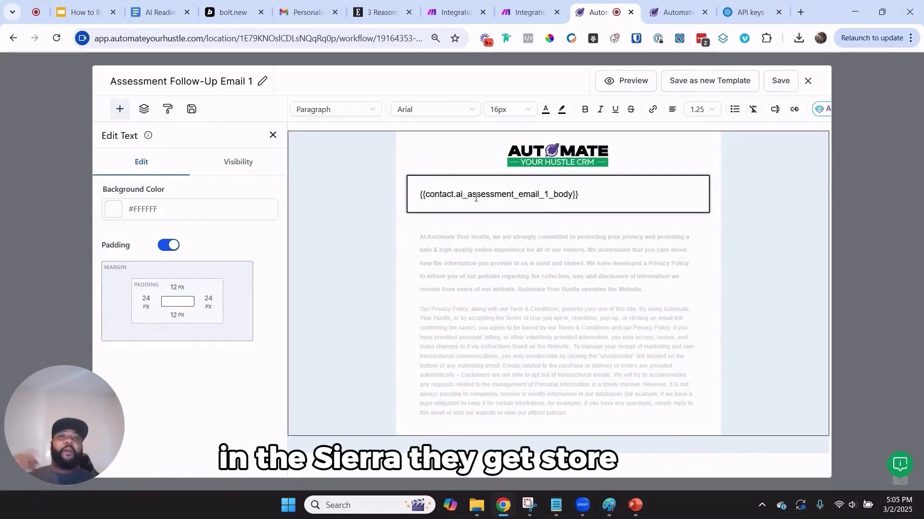
Close the LeadConnector panel and confirm the JSON module keeps the Email Sequence data structure
left_click(566, 3)
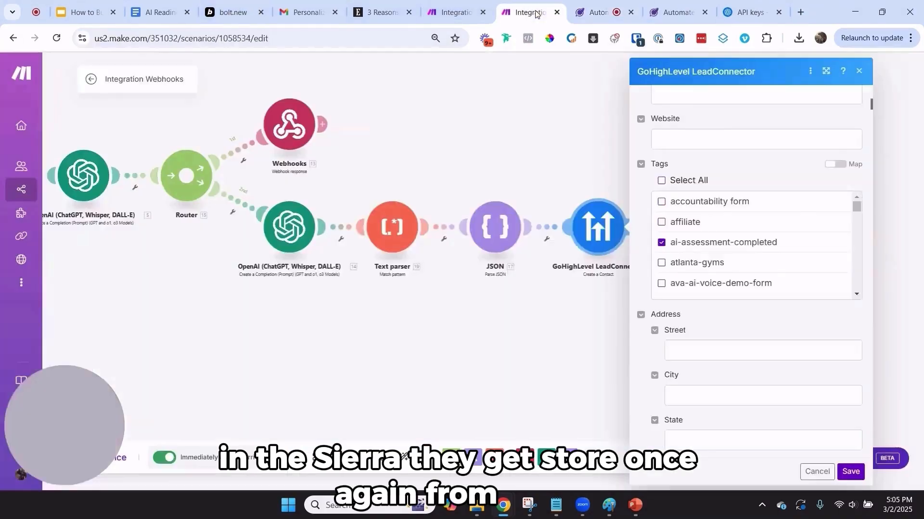
left_click(861, 73)
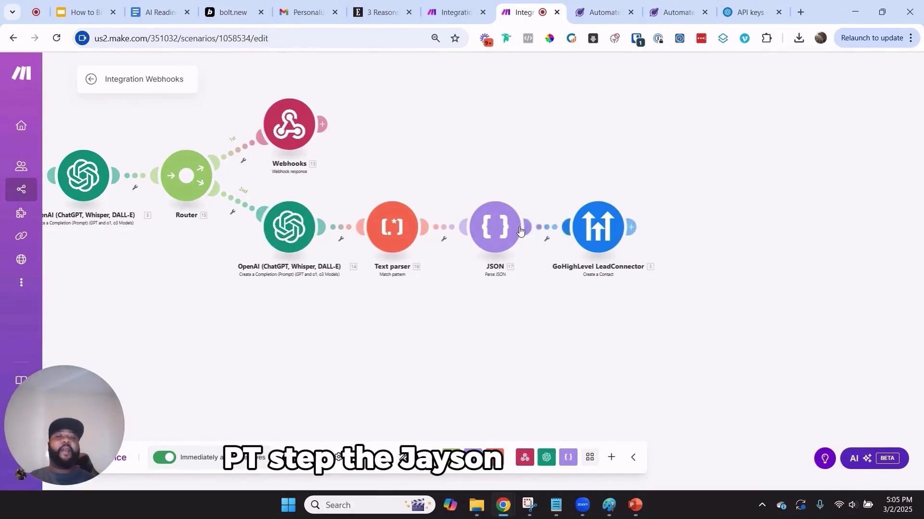
left_click(493, 229)
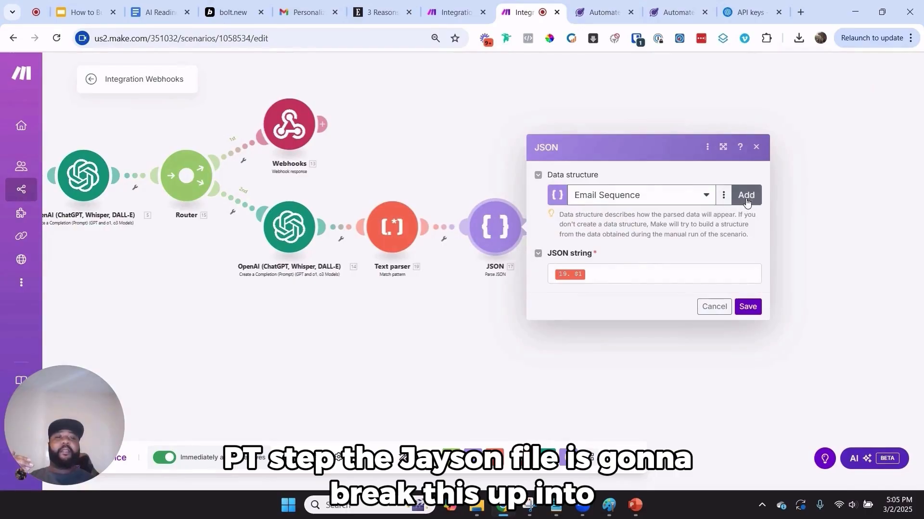
left_click(709, 195)
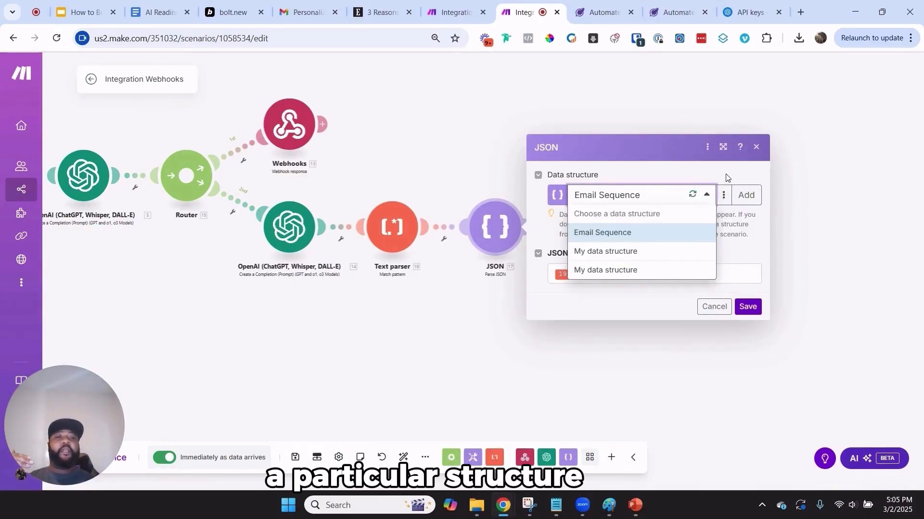
left_click(653, 233)
left_click(746, 194)
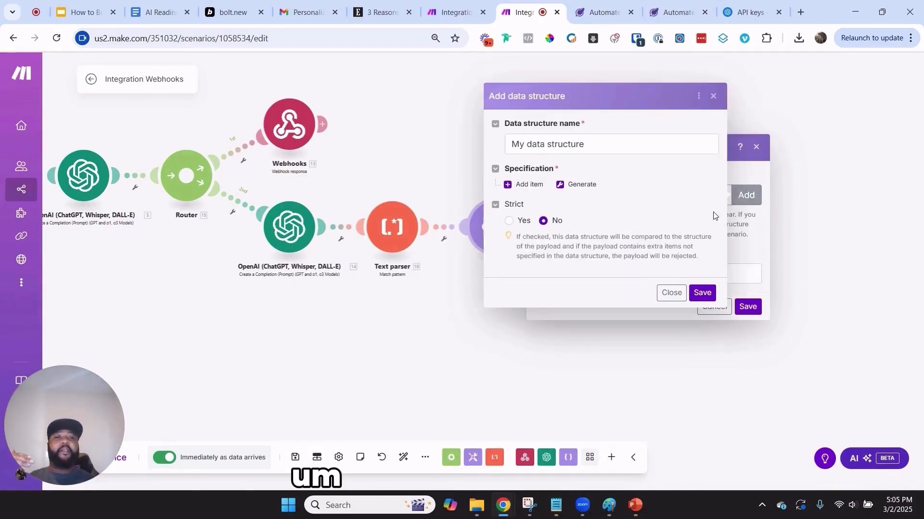
left_click(670, 293)
left_click(590, 197)
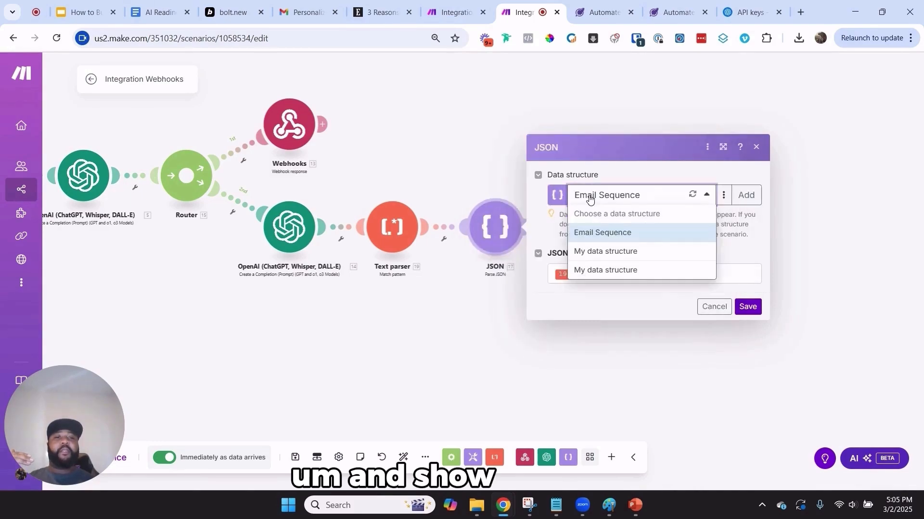
left_click(608, 233)
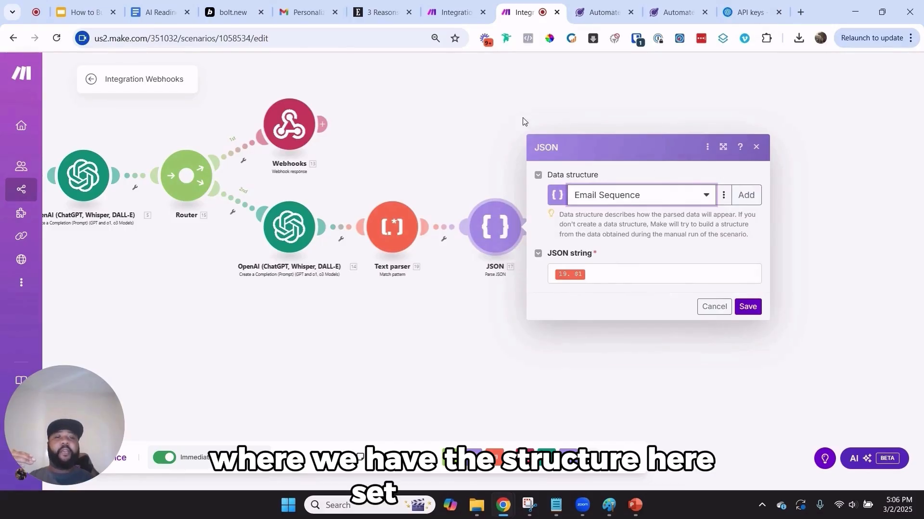
left_click(714, 307)
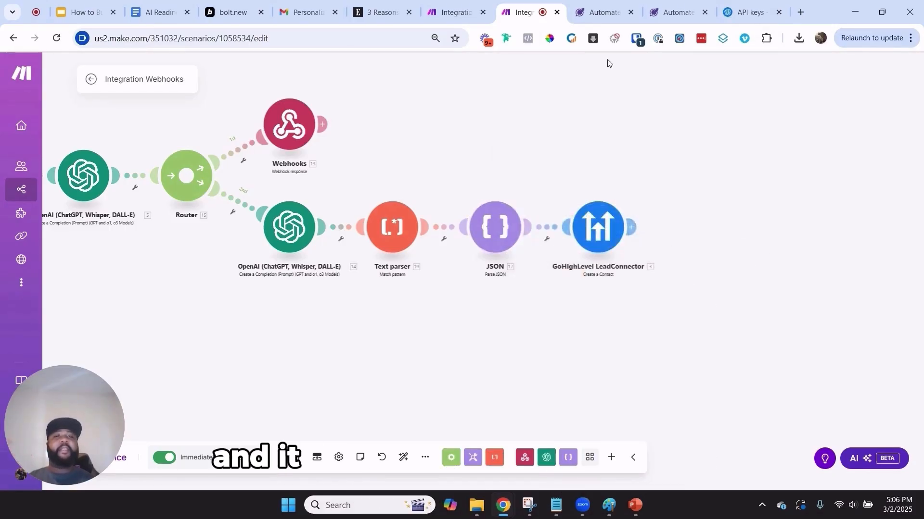
left_click(693, 6)
Revisit the Email 1 template editor, then open the received AI readiness report email in Gmail
left_click(599, 5)
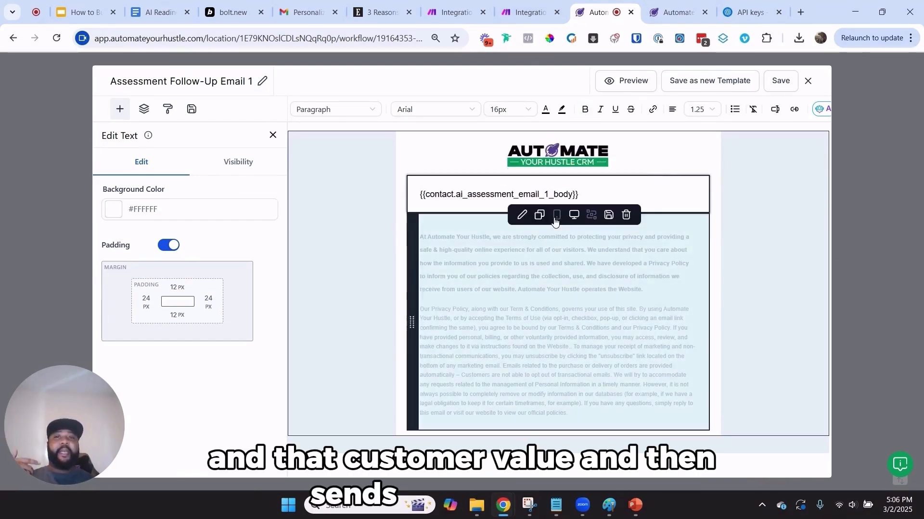
left_click(302, 4)
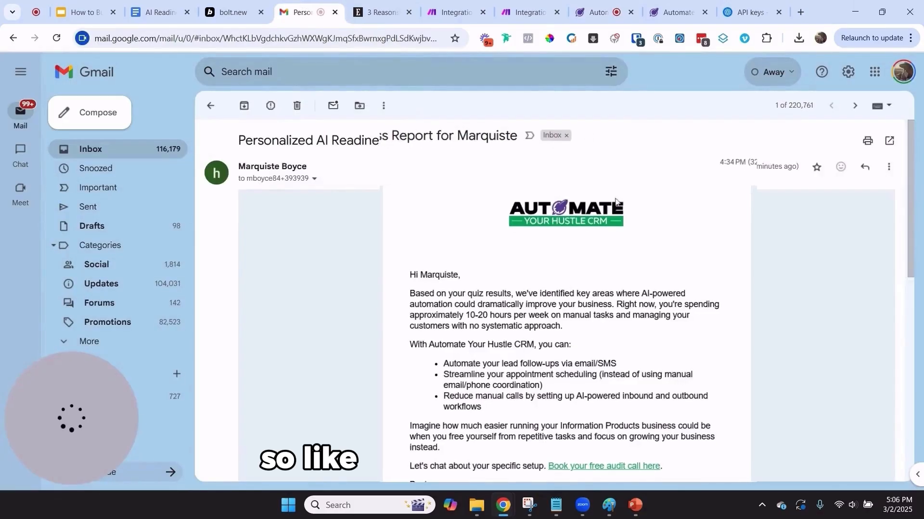
Review the personalized AI readiness email body, briefly checking the CRM, template and Make tabs
mouse_move(514, 481)
left_mouse_down()
mouse_move(404, 340)
mouse_move(309, 117)
mouse_move(332, 130)
left_mouse_up()
left_click(394, 166)
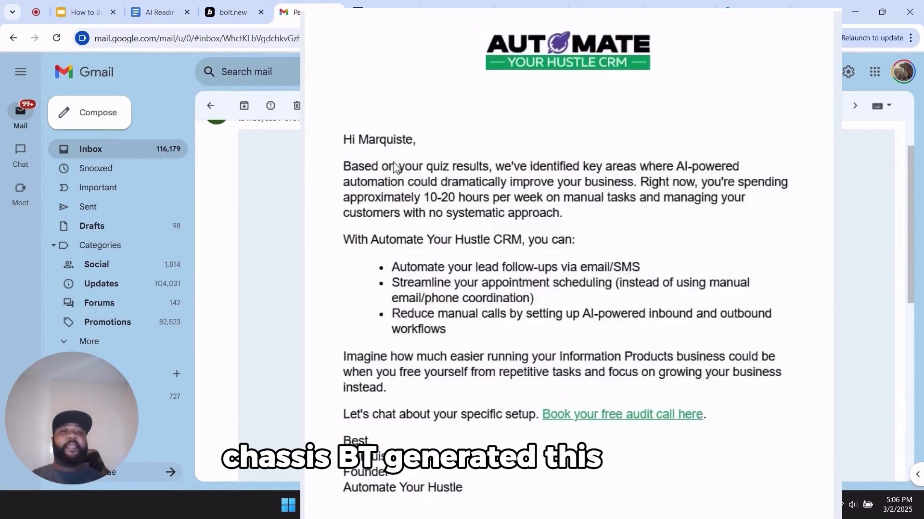
left_click_drag(469, 508, 331, 132)
left_click(333, 134)
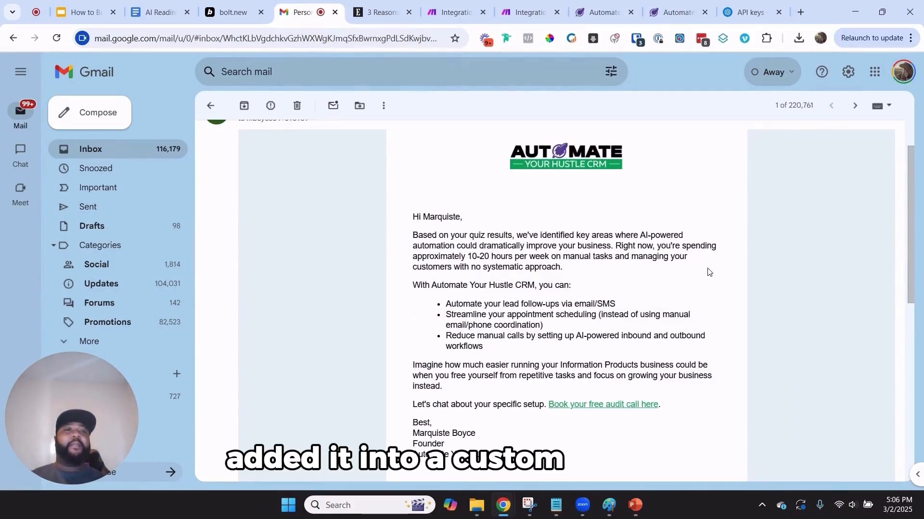
left_click(647, 6)
left_click(607, 11)
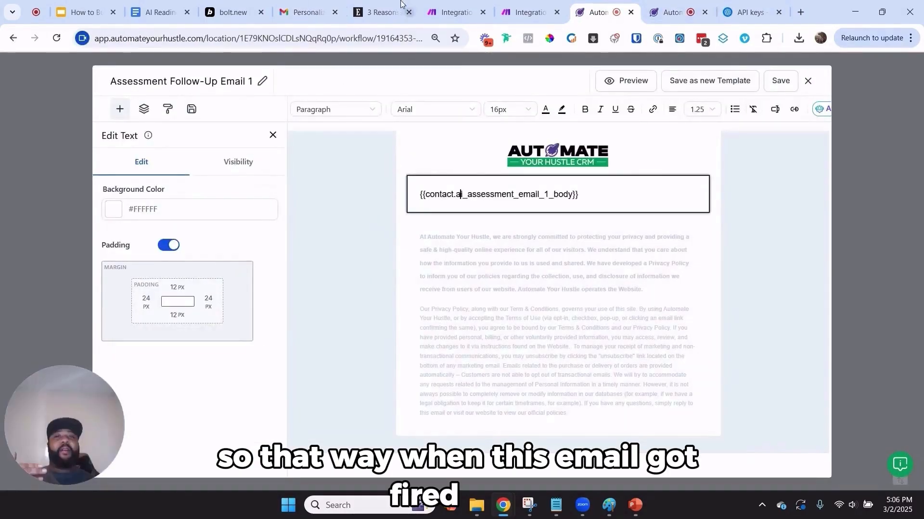
left_click(455, 10)
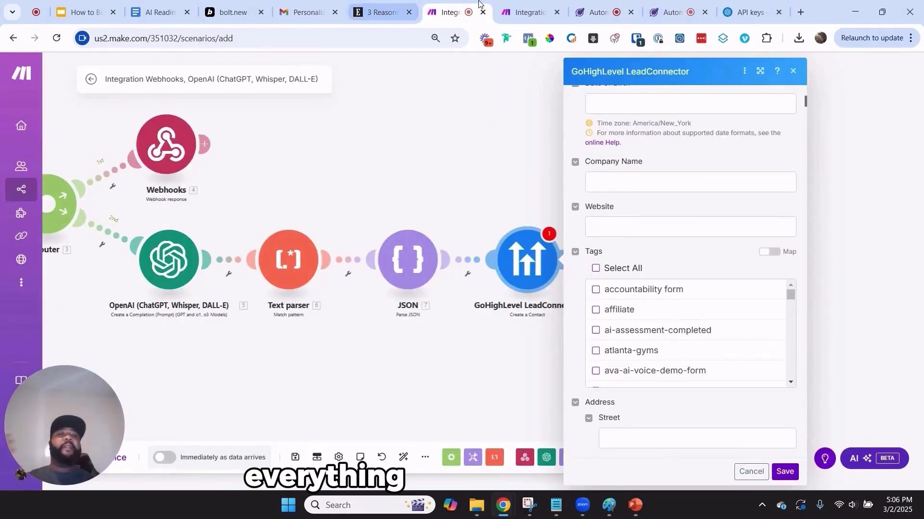
left_click(303, 11)
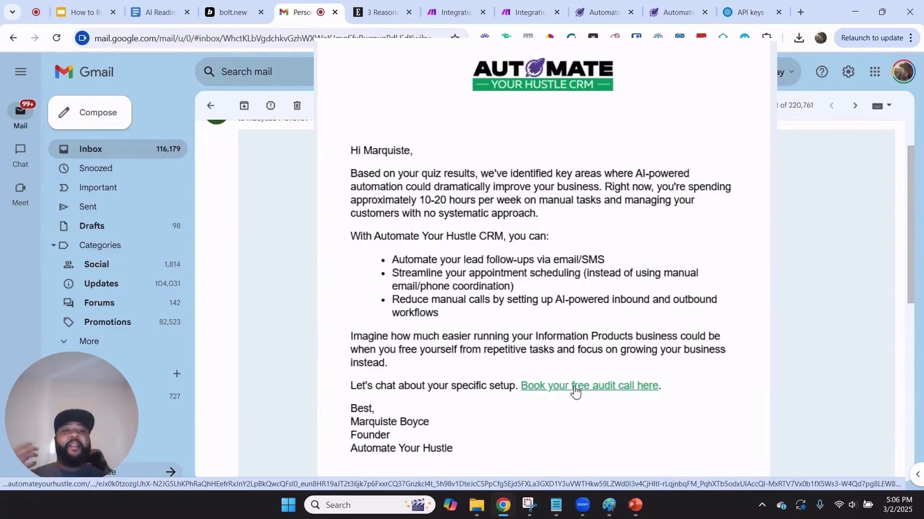
Highlight the full personalized email body again, then return to the Email 1 template editor
mouse_move(480, 448)
left_mouse_down()
mouse_move(446, 402)
mouse_move(355, 146)
left_mouse_up()
left_click(434, 246)
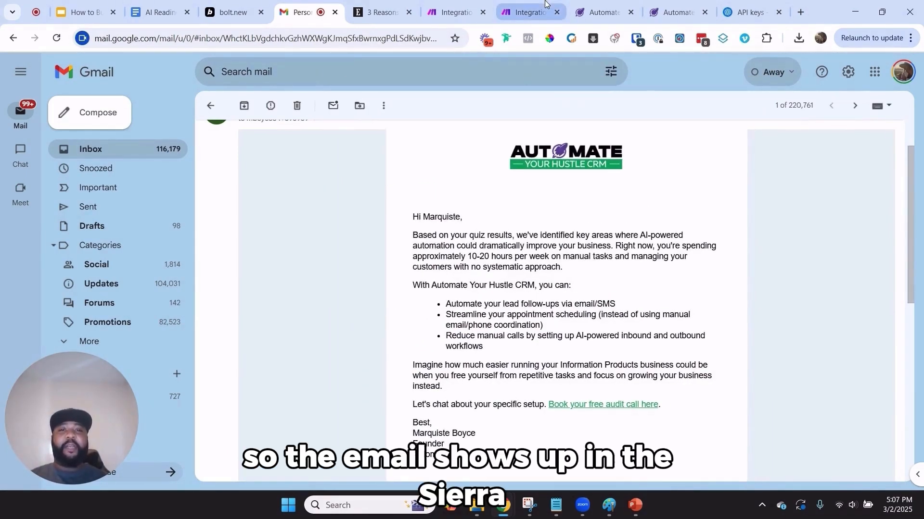
mouse_move(545, 5)
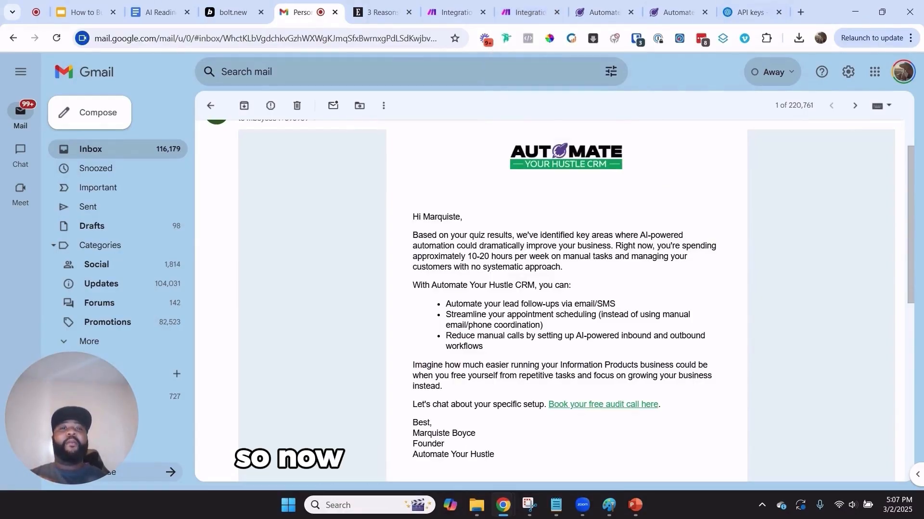
left_click(592, 6)
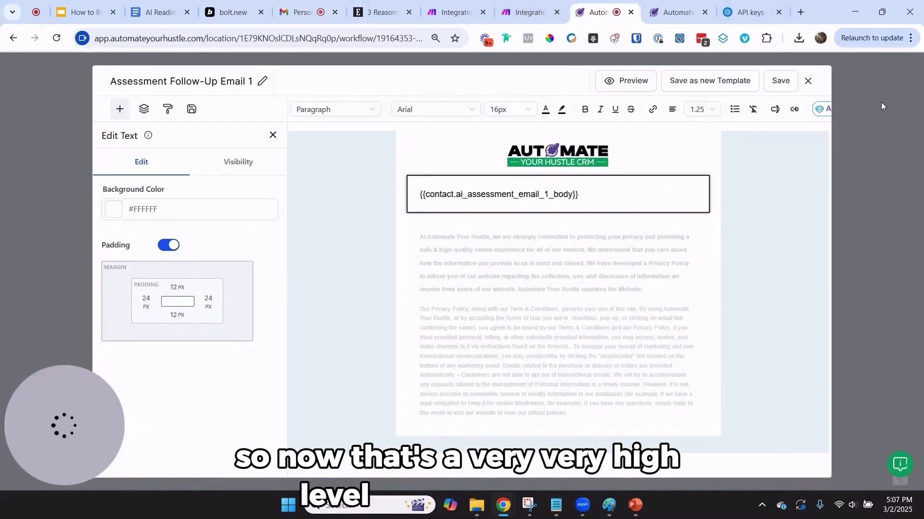
Close the Email 1 template editor and email step settings to view the Assessment Follow-Up workflow
left_click(808, 81)
scroll(653, 158, "up", 3)
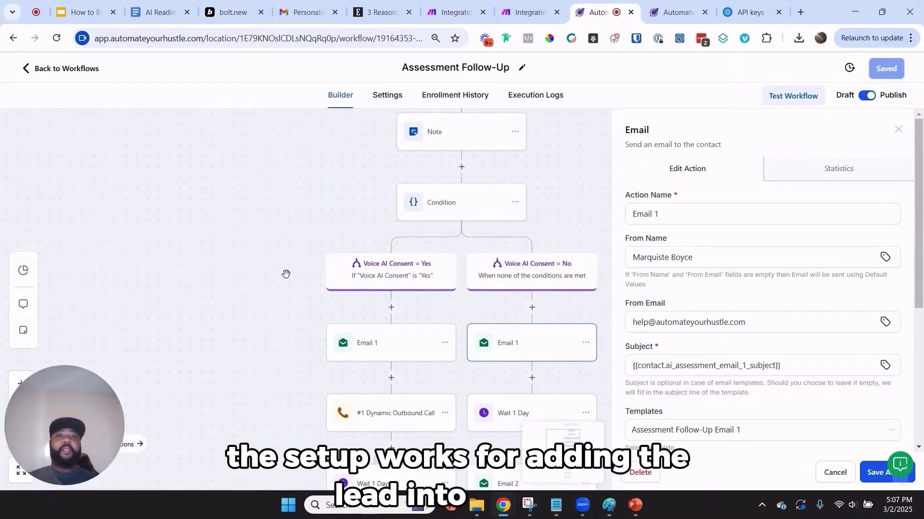
left_click(896, 131)
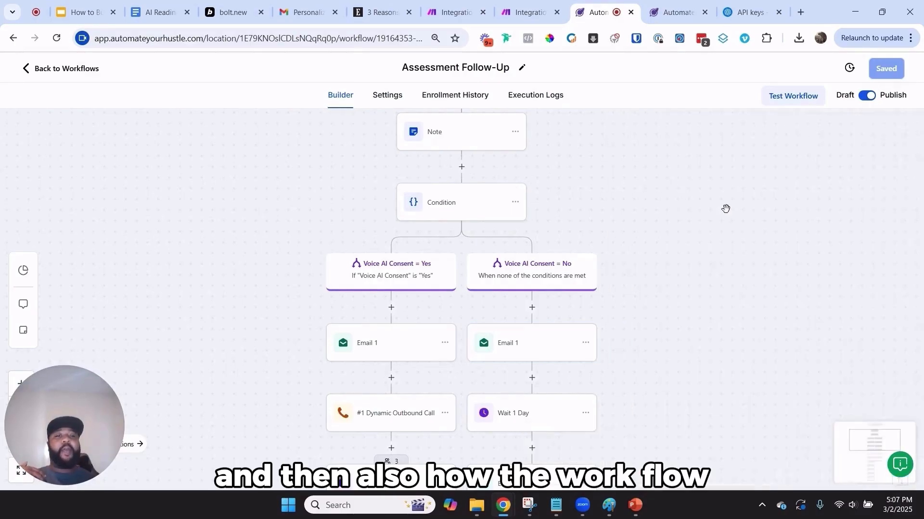
scroll(725, 209, "down", 5)
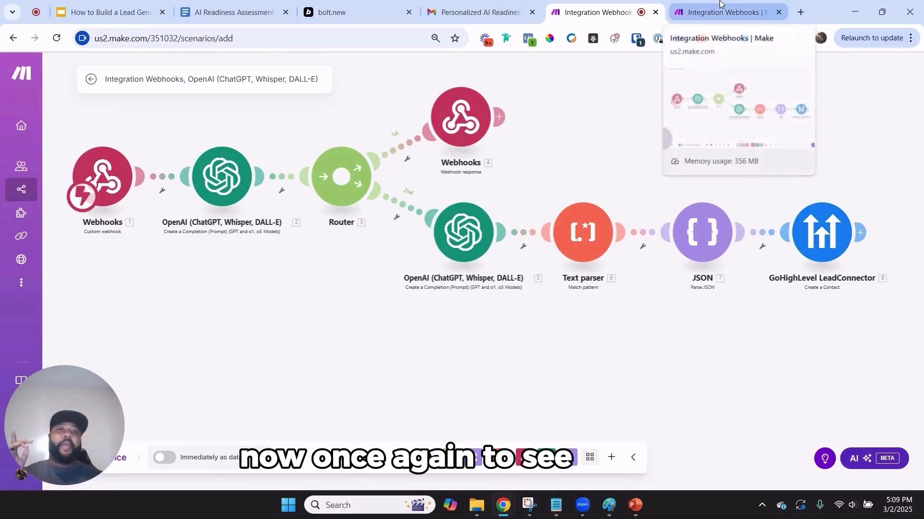
Open the 'Create AI CRM Sales Page' chat in Bolt and launch its deployed assessment site
left_click(337, 12)
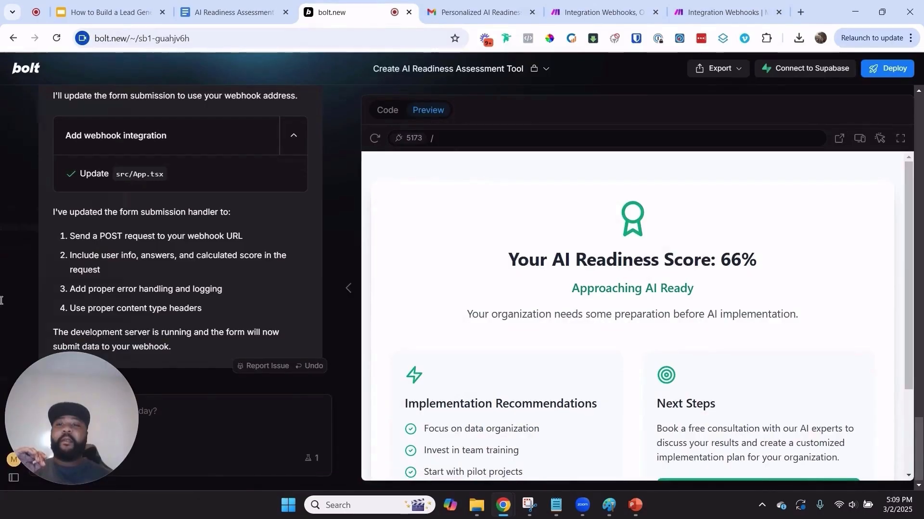
mouse_move(14, 432)
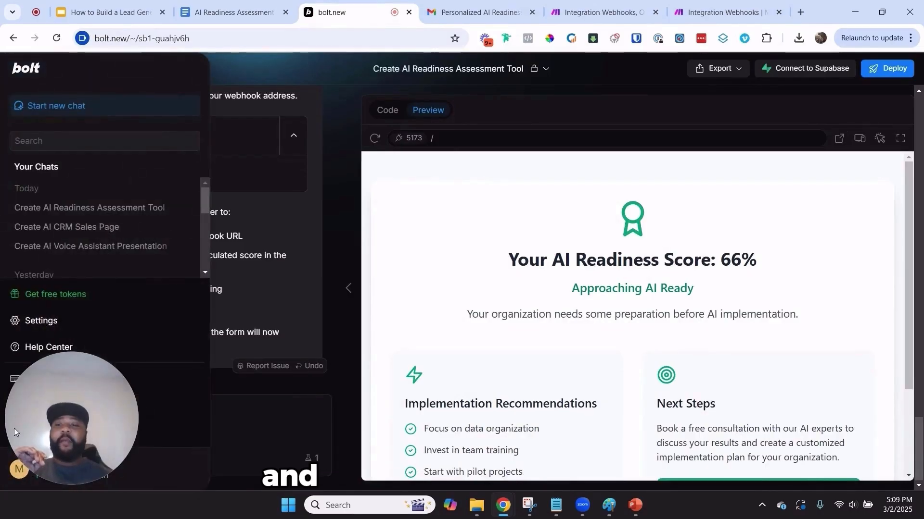
left_click(101, 228)
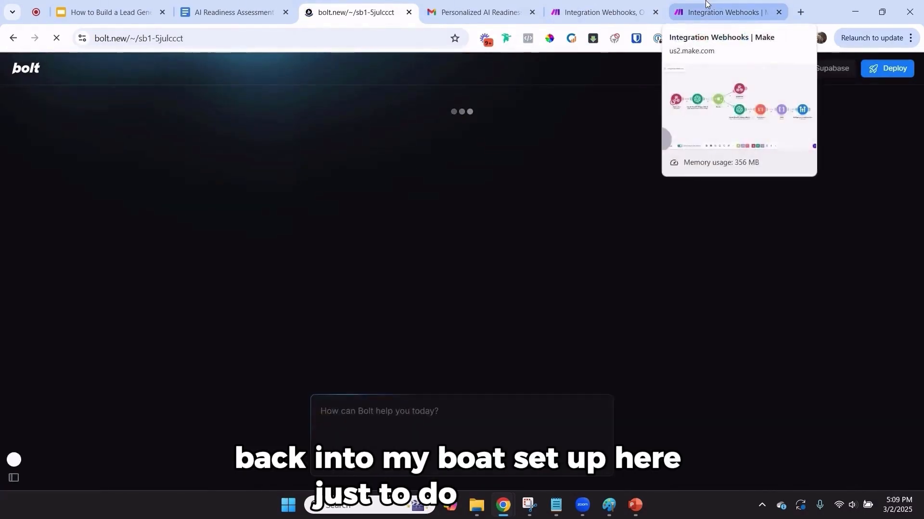
left_click(706, 5)
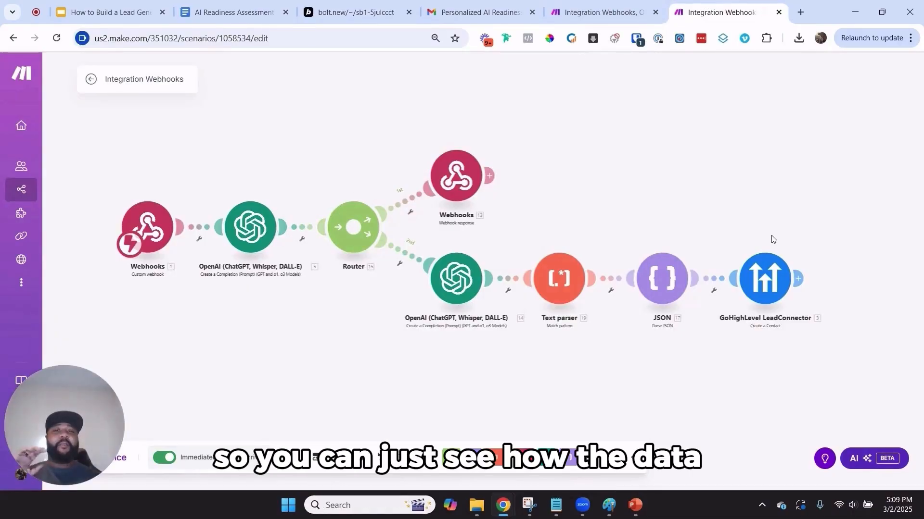
left_click(355, 12)
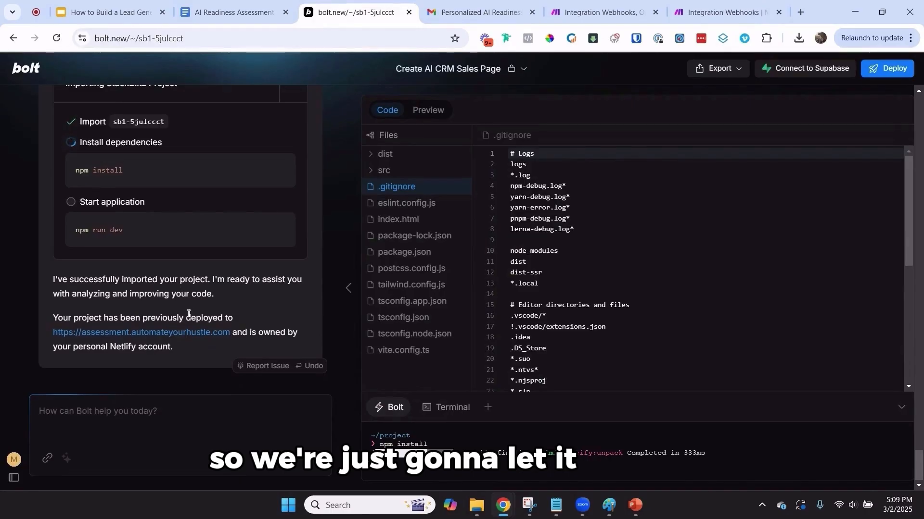
left_click(185, 340)
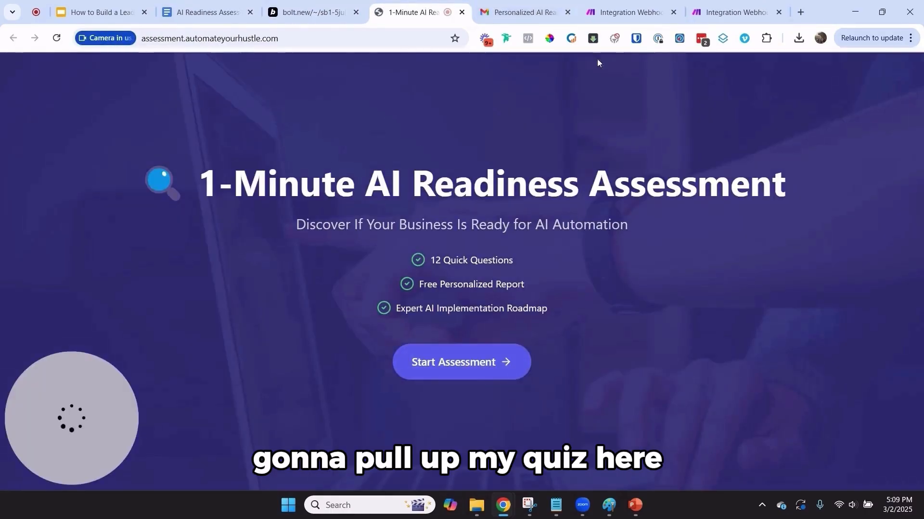
Run the Make scenario once so it waits for data, then go to the assessment page
left_click(712, 8)
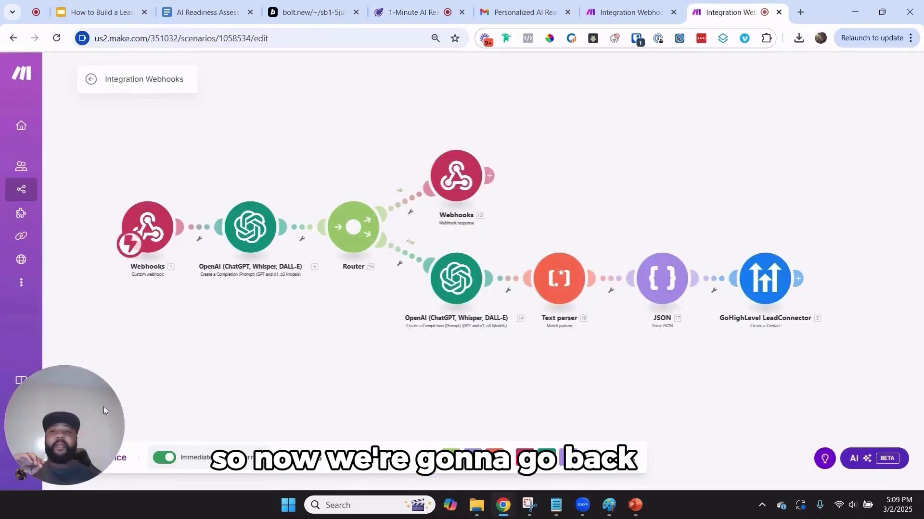
left_click(74, 459)
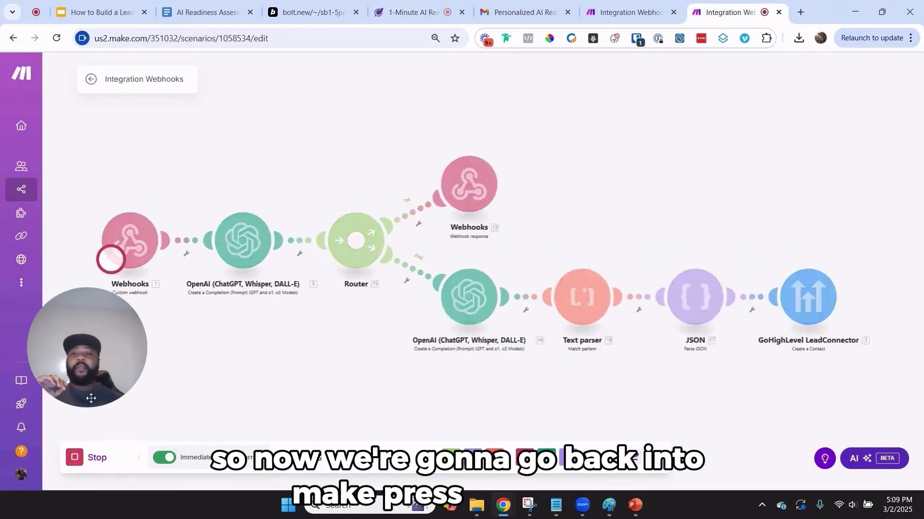
left_click_drag(69, 355, 47, 434)
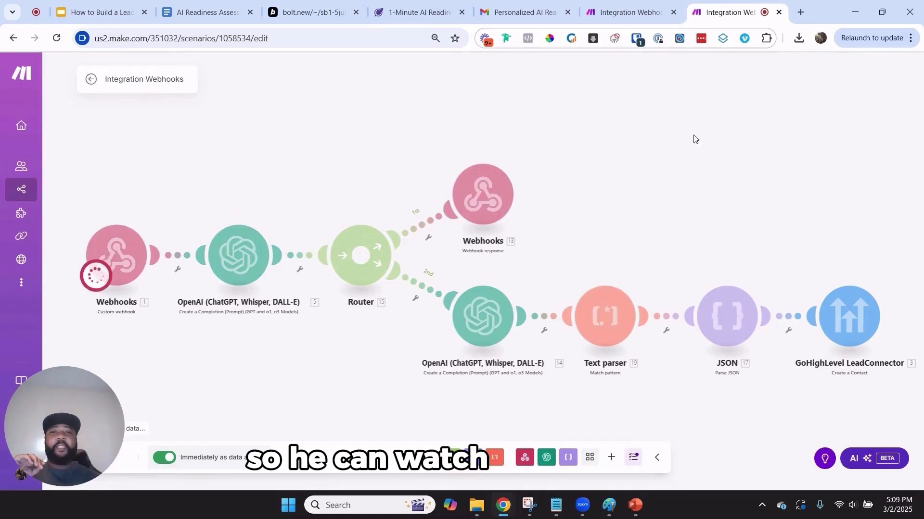
left_click(414, 12)
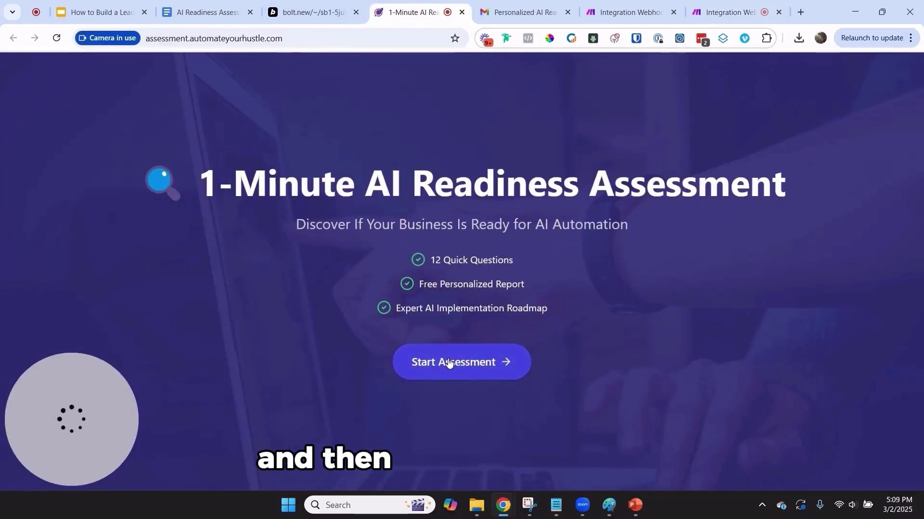
Start the assessment and answer all 12 questions, including 26 - 100 leads per month
left_click(449, 338)
left_click(443, 166)
double_click(437, 240)
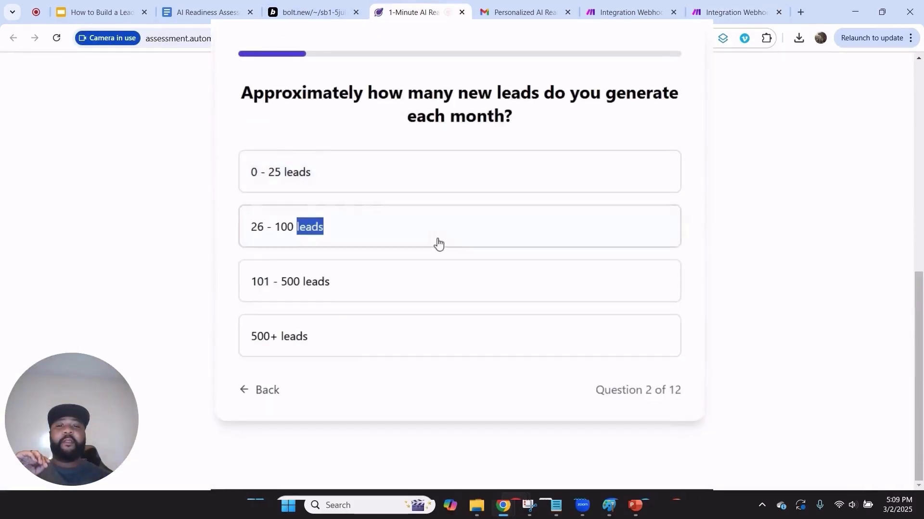
left_click(447, 166)
left_click(448, 218)
left_click(433, 228)
left_click(433, 230)
left_click(459, 181)
left_click(465, 171)
left_click(414, 221)
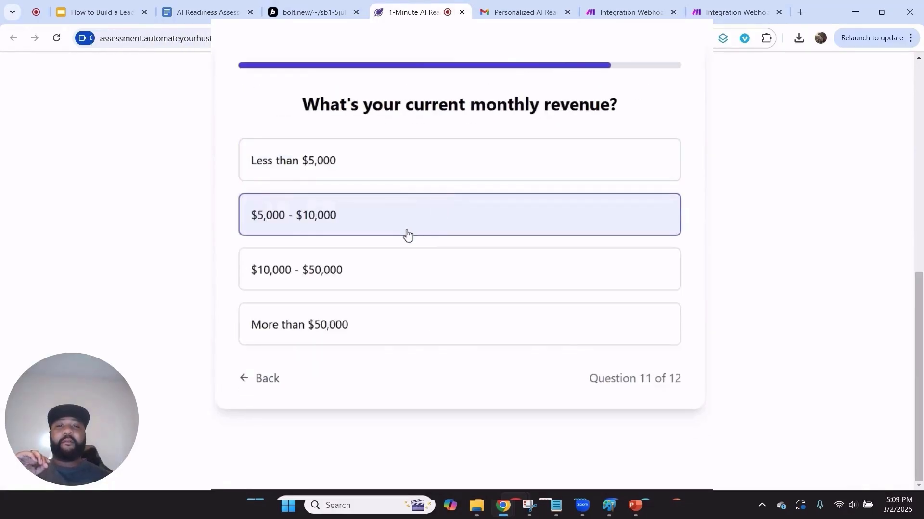
left_click(407, 231)
left_click(412, 164)
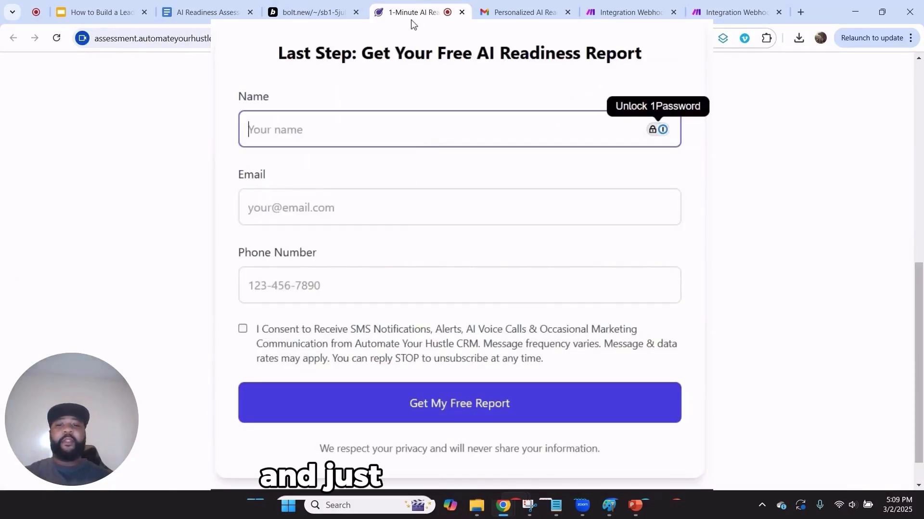
Enter the contact's name, e-mail and phone, submit for the free report, and watch Make run
type("Marq")
key("Tab")
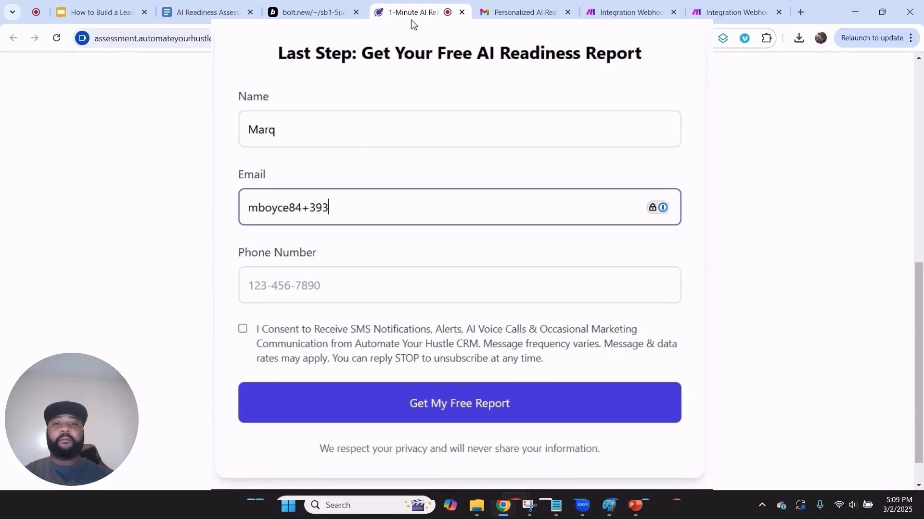
key("Tab")
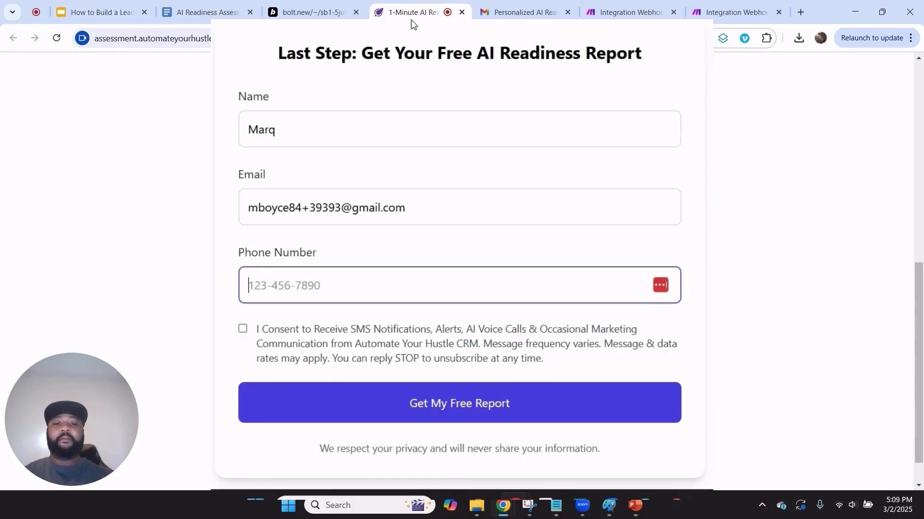
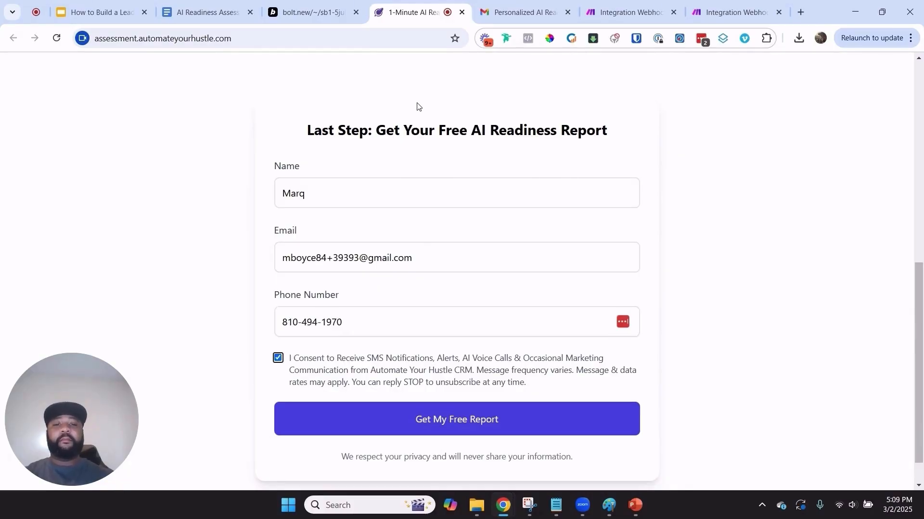
left_click(469, 426)
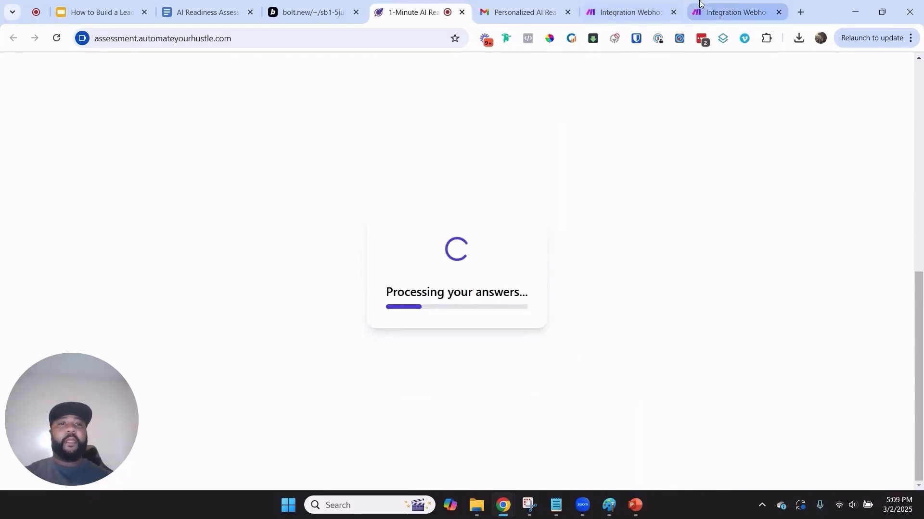
left_click(724, 6)
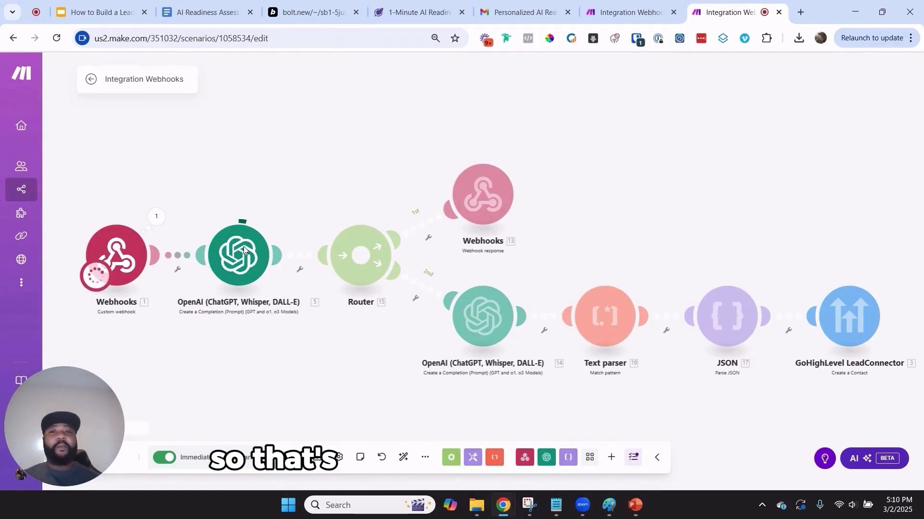
Check the 90% readiness score on the report page, then open the JSON module's run output
left_click(412, 3)
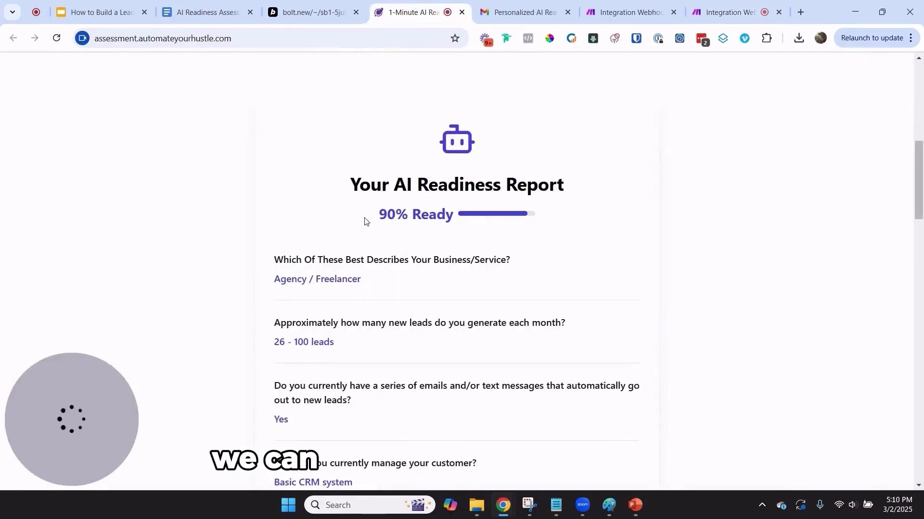
left_click_drag(379, 215, 443, 213)
left_click(705, 4)
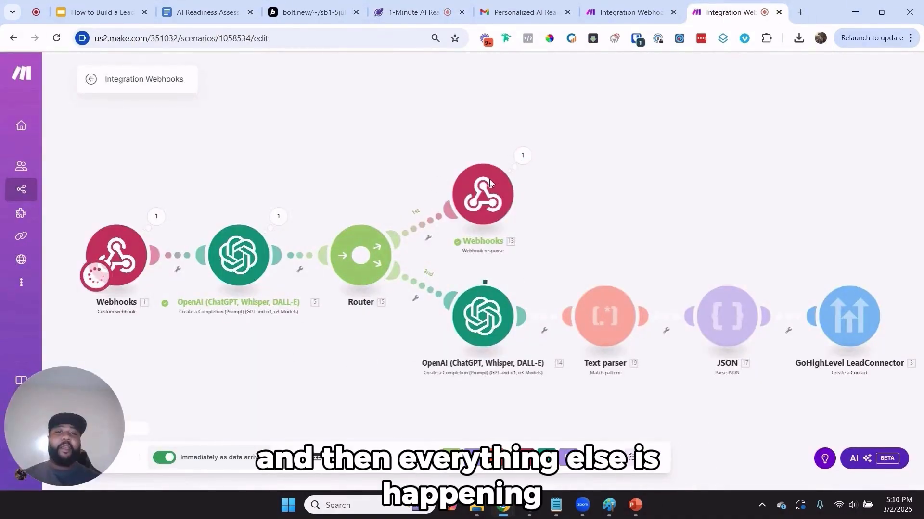
left_click(377, 5)
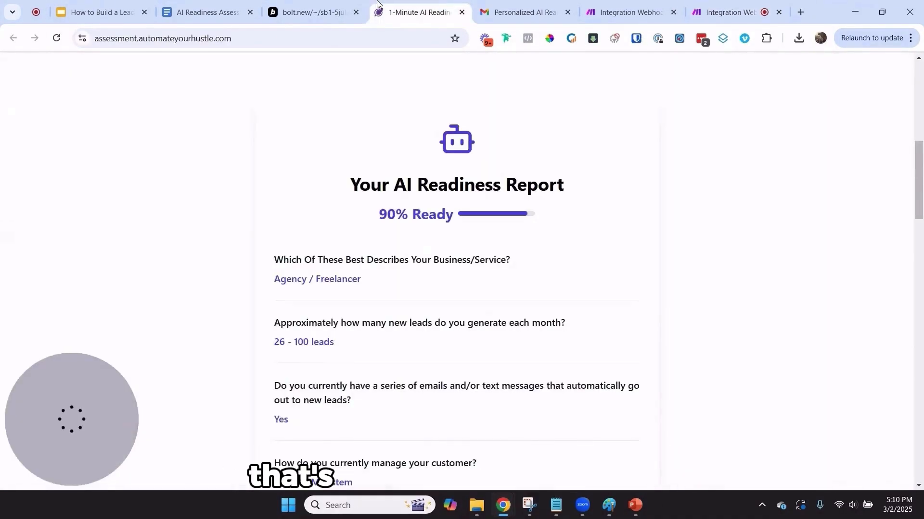
left_click_drag(512, 246, 406, 184)
left_click(726, 12)
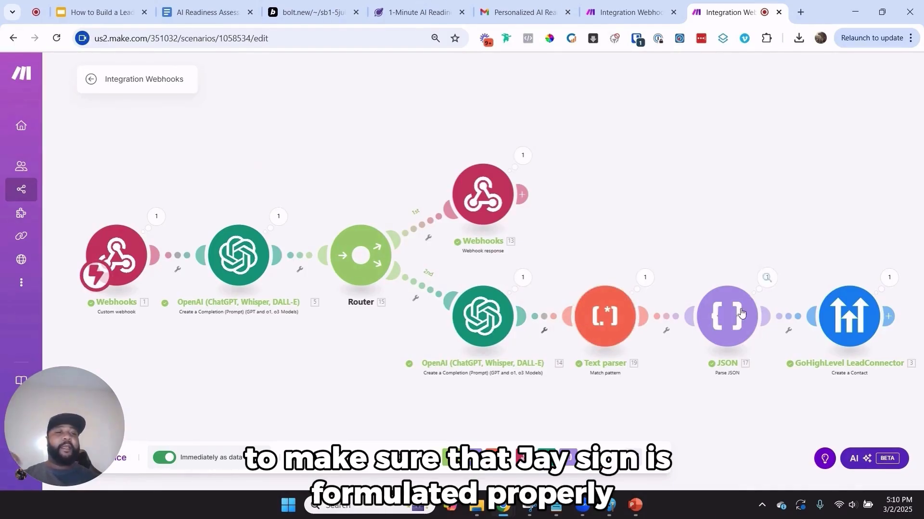
left_click(766, 277)
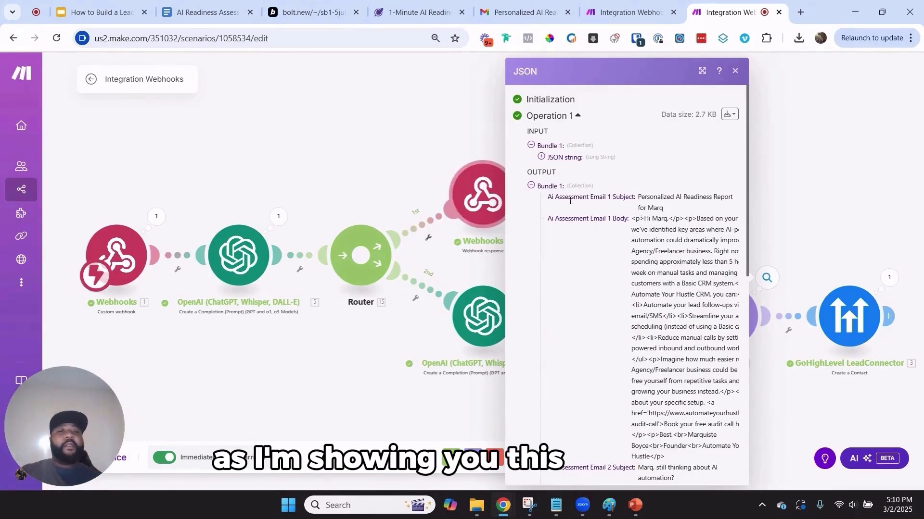
Select the Email 1 subject and body in the JSON output and scroll through Emails 2 and 3
mouse_move(634, 197)
left_mouse_down()
mouse_move(549, 201)
mouse_move(592, 191)
mouse_move(634, 197)
left_mouse_up()
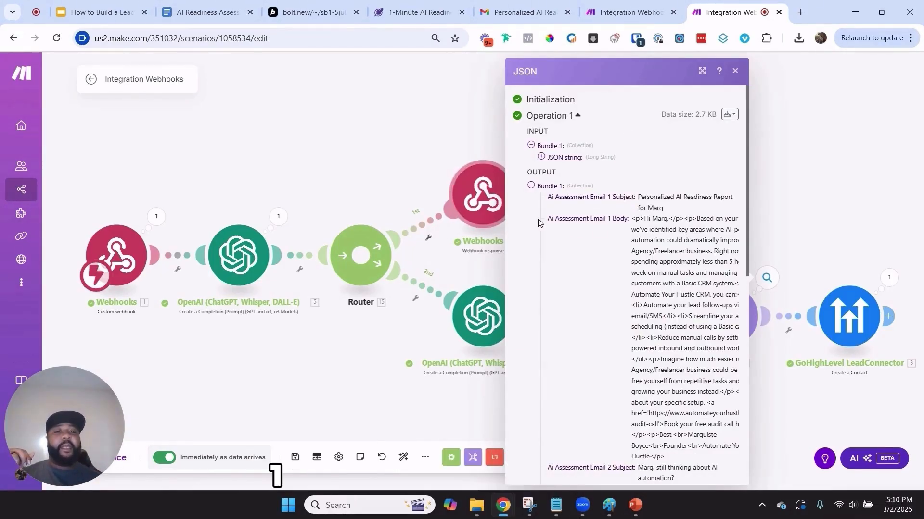
left_click_drag(547, 220, 629, 221)
left_click(631, 222)
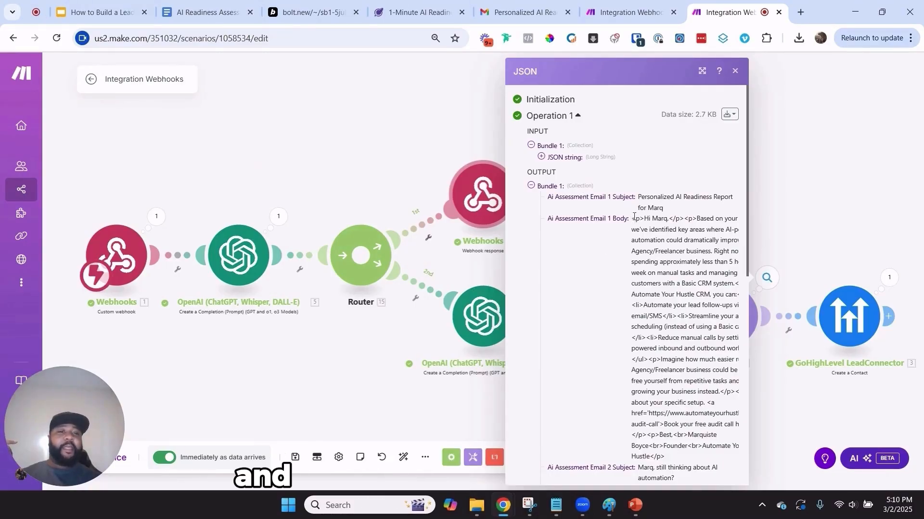
left_click_drag(634, 217, 665, 390)
left_click_drag(663, 423, 670, 449)
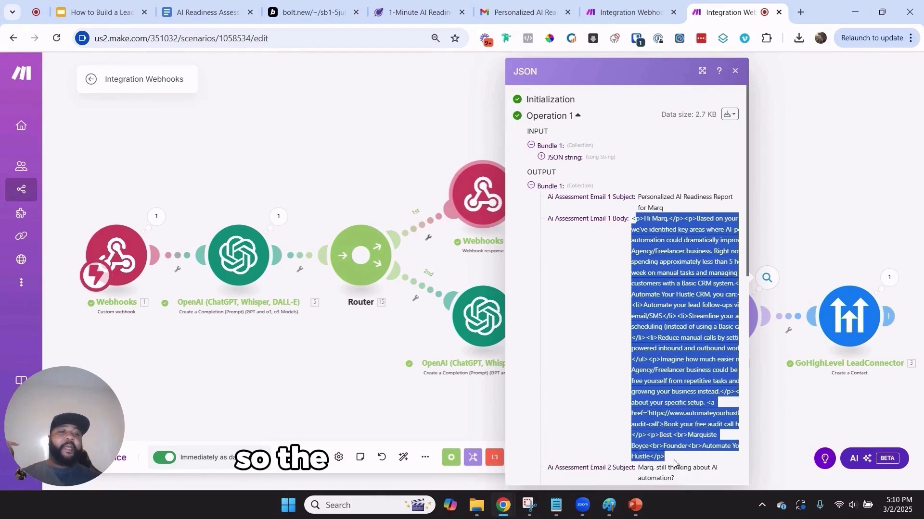
scroll(654, 331, "down", 4)
scroll(654, 331, "down", 8)
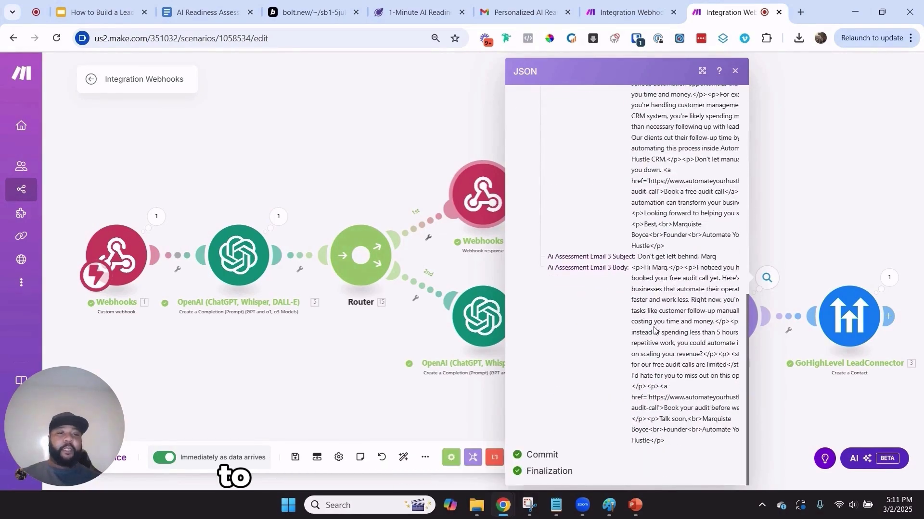
scroll(654, 337, "up", 7)
scroll(654, 338, "up", 5)
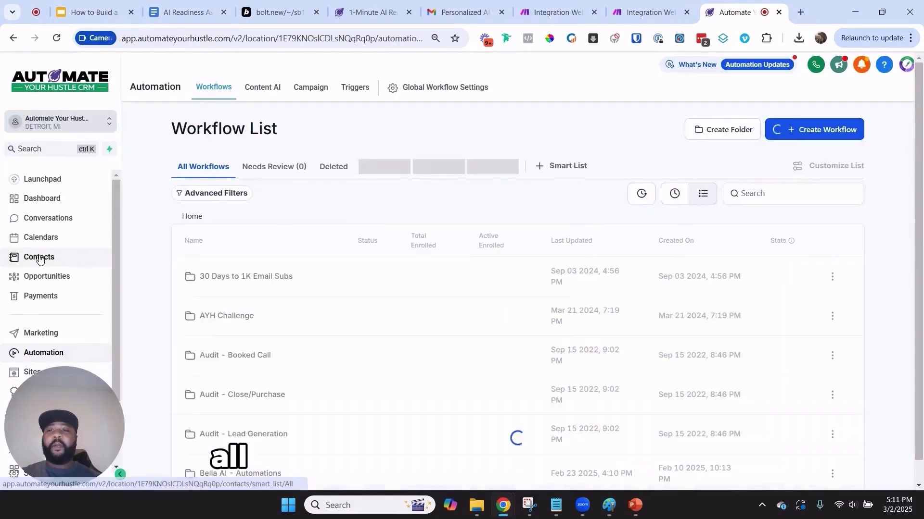
Open the newest contact from Contacts and expand its sent readiness report email
left_click(40, 259)
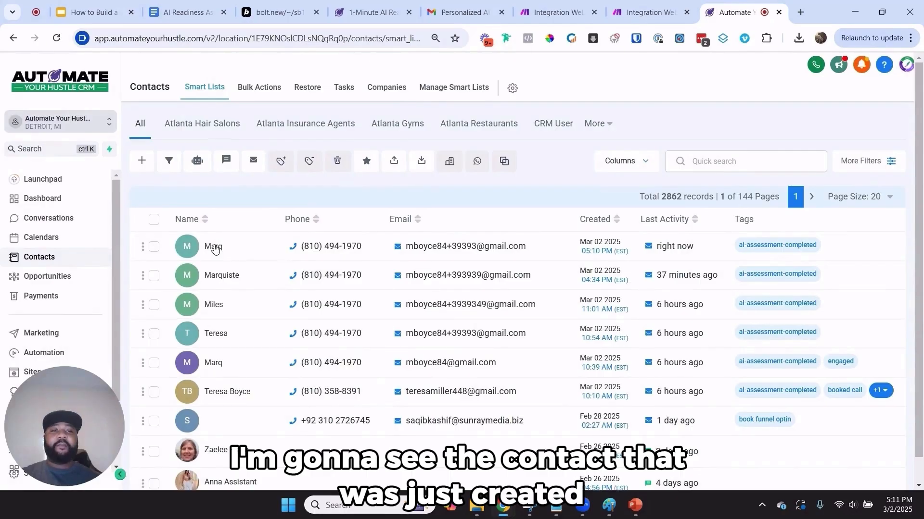
left_click(215, 246)
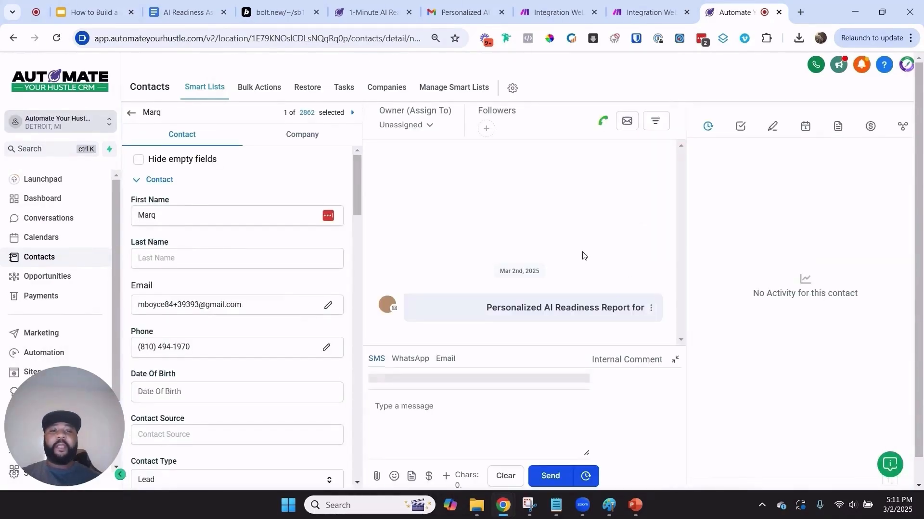
left_click(506, 301)
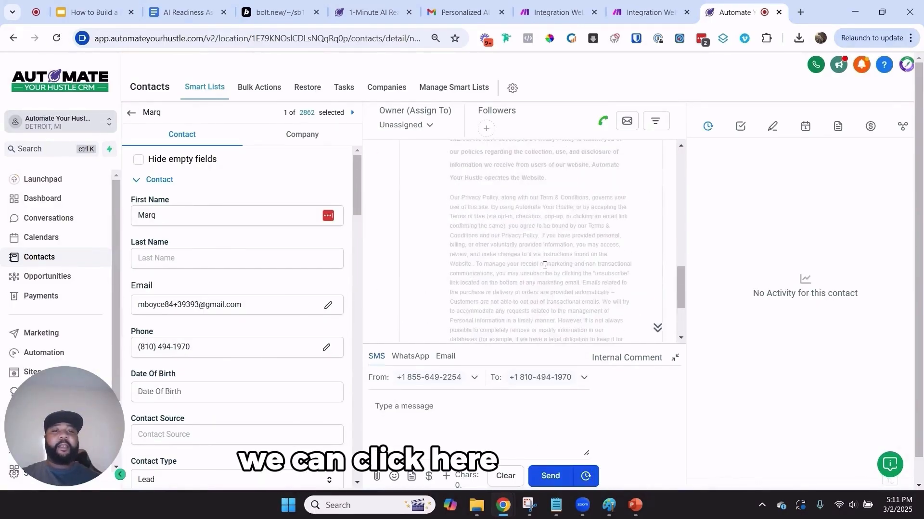
scroll(547, 278, "up", 10)
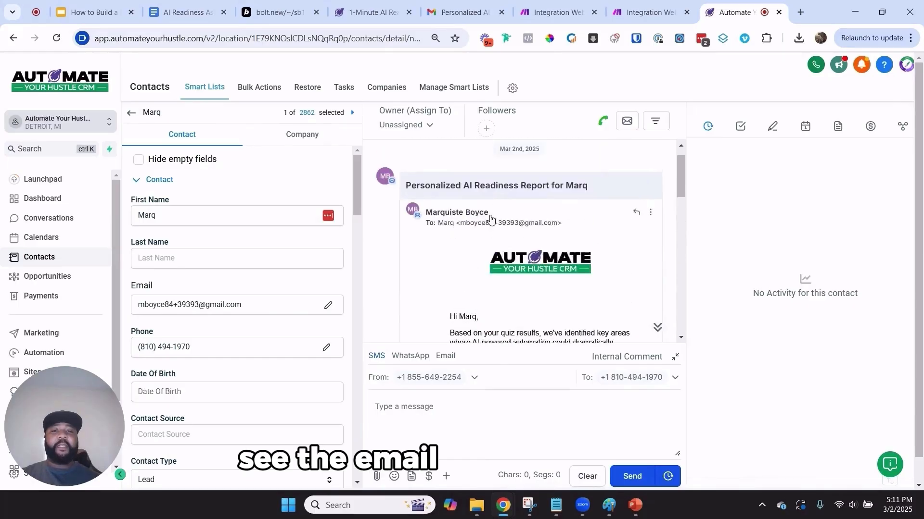
scroll(384, 193, "down", 3)
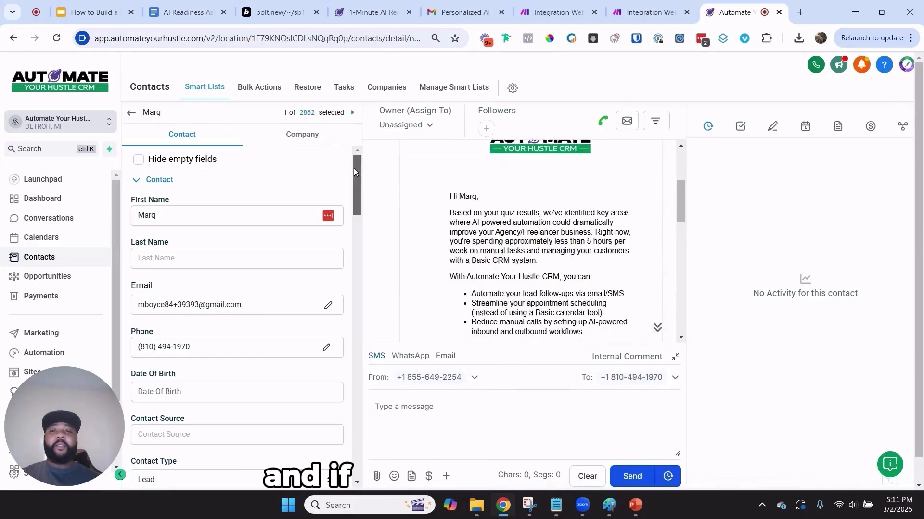
scroll(353, 169, "down", 10)
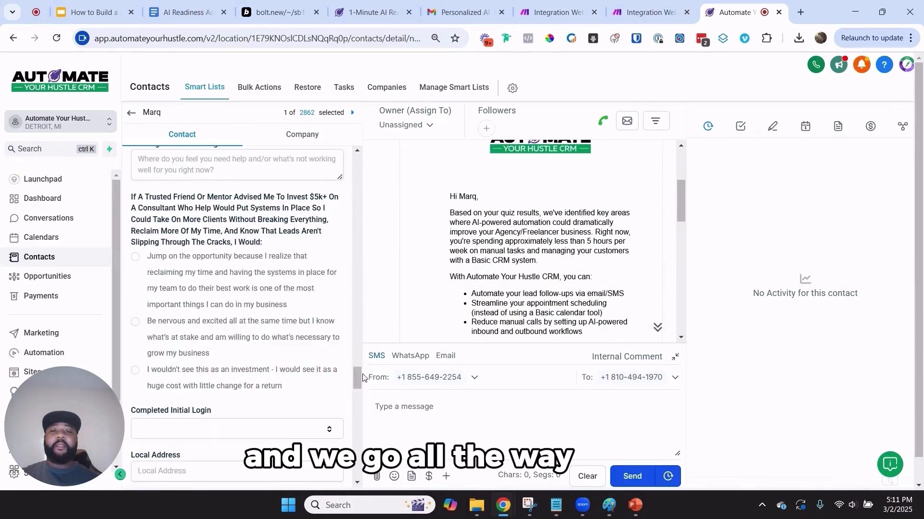
scroll(358, 394, "down", 4)
scroll(257, 370, "down", 15)
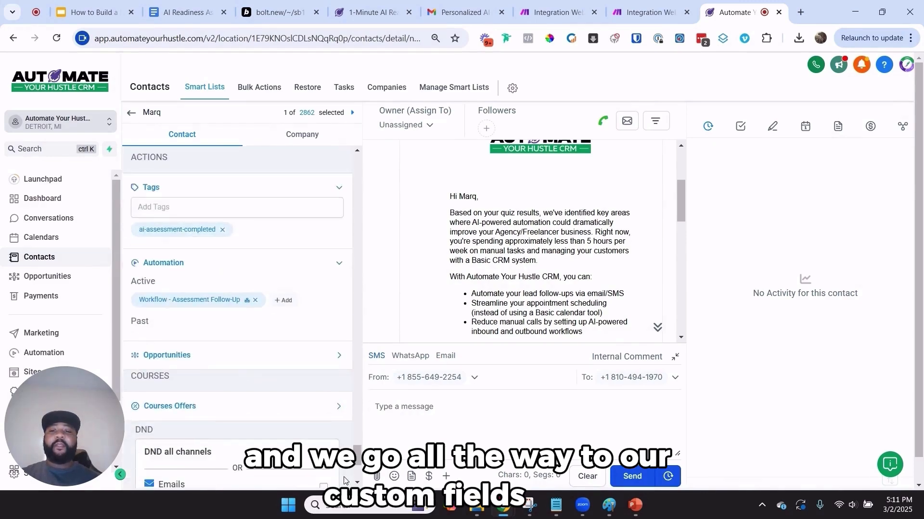
scroll(257, 370, "up", 8)
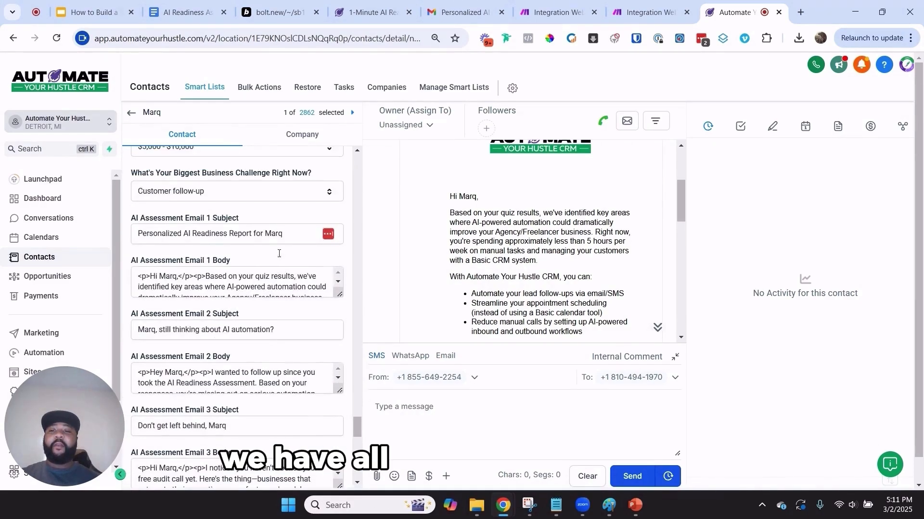
scroll(251, 269, "up", 7)
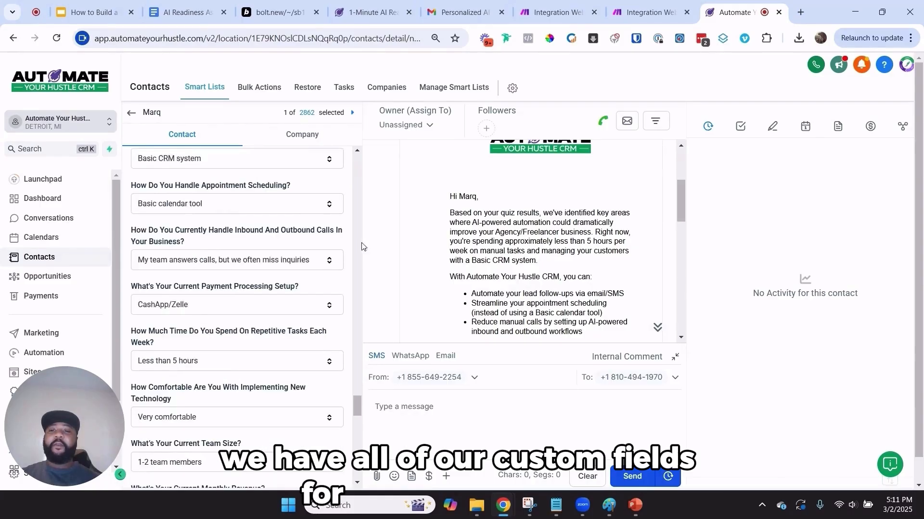
scroll(262, 248, "up", 3)
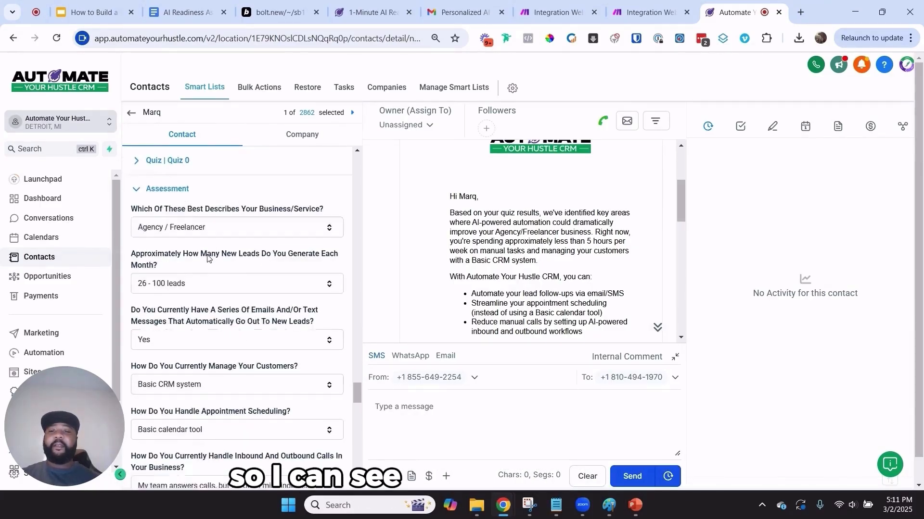
Review the contact's AI Assessment Email 1–3 subject and body custom fields
scroll(208, 259, "down", 5)
scroll(208, 259, "down", 8)
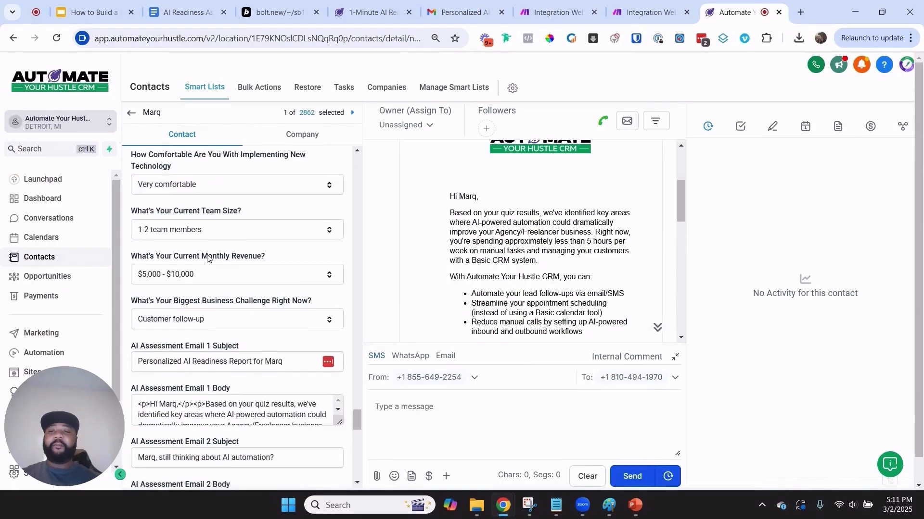
scroll(208, 259, "down", 1)
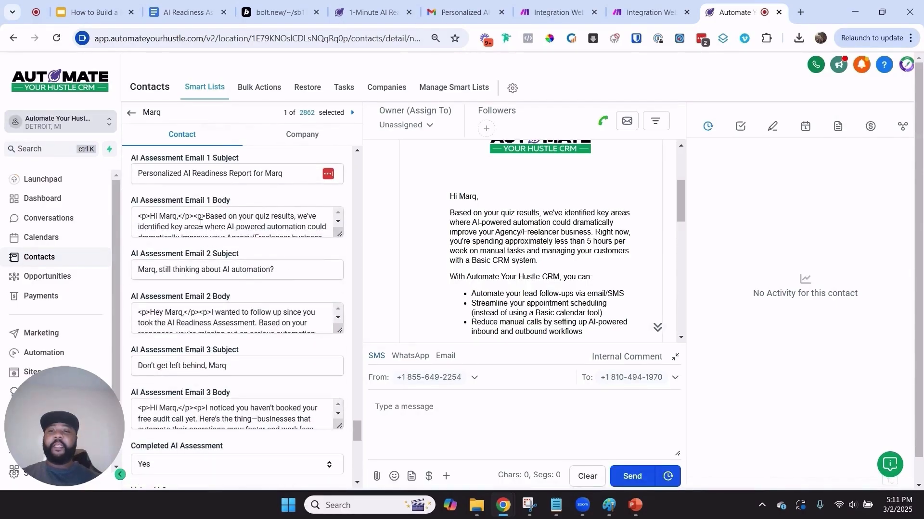
left_click(204, 174)
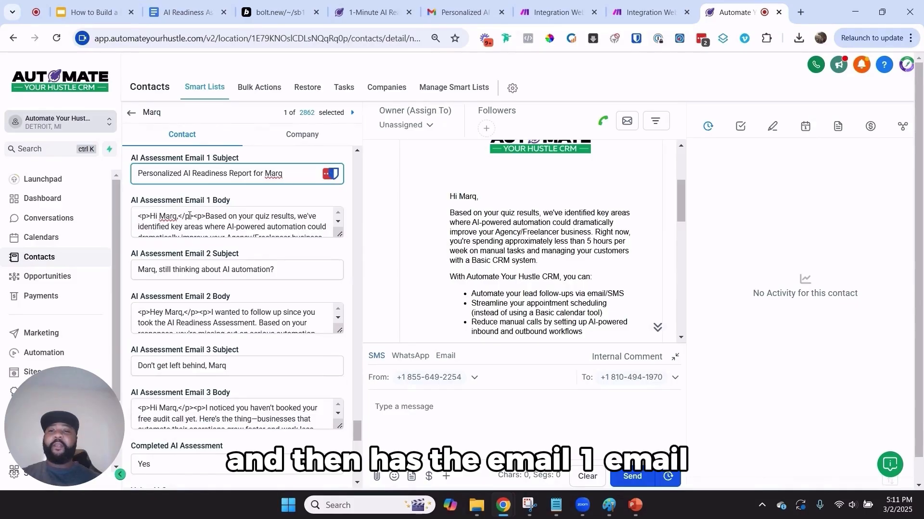
left_click(194, 264)
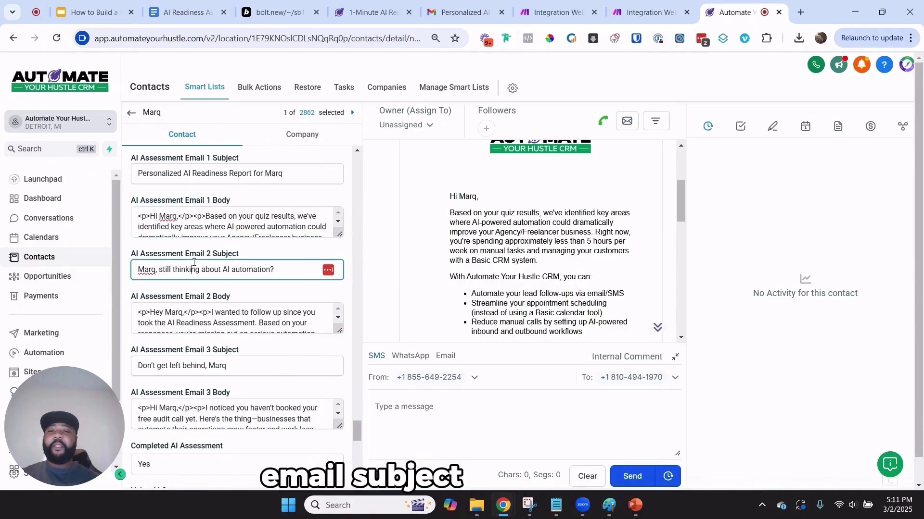
left_click(221, 311)
left_click(174, 369)
left_click(246, 406)
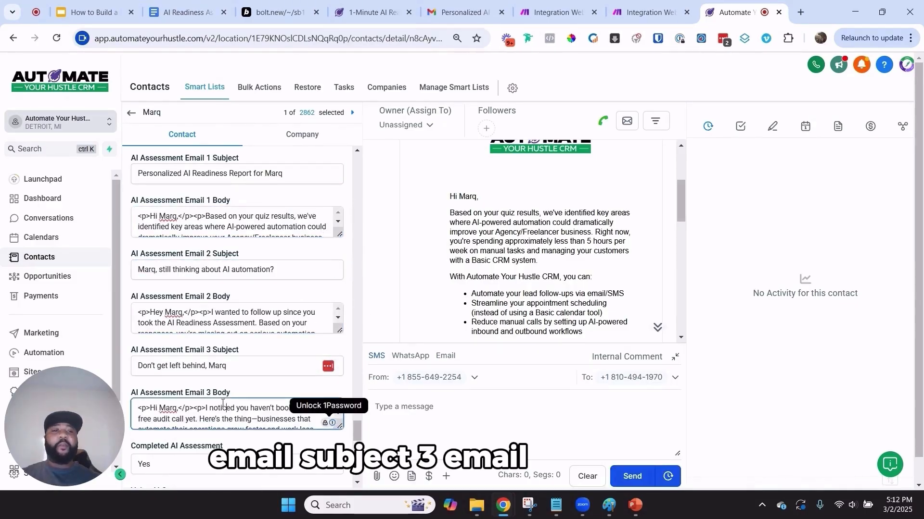
scroll(246, 407, "down", 1)
scroll(500, 231, "down", 1)
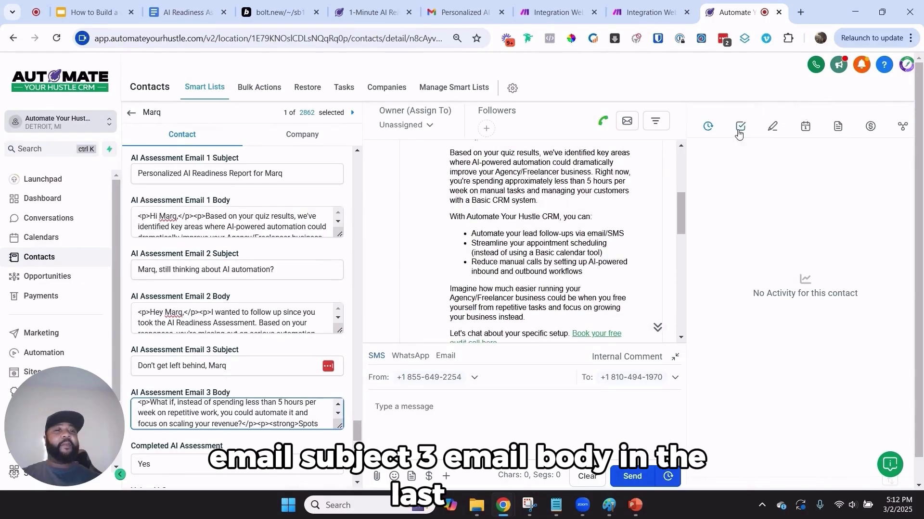
Show the contact's Readiness Assessment Submission note, then advance the presentation to the Recap slide
left_click(773, 129)
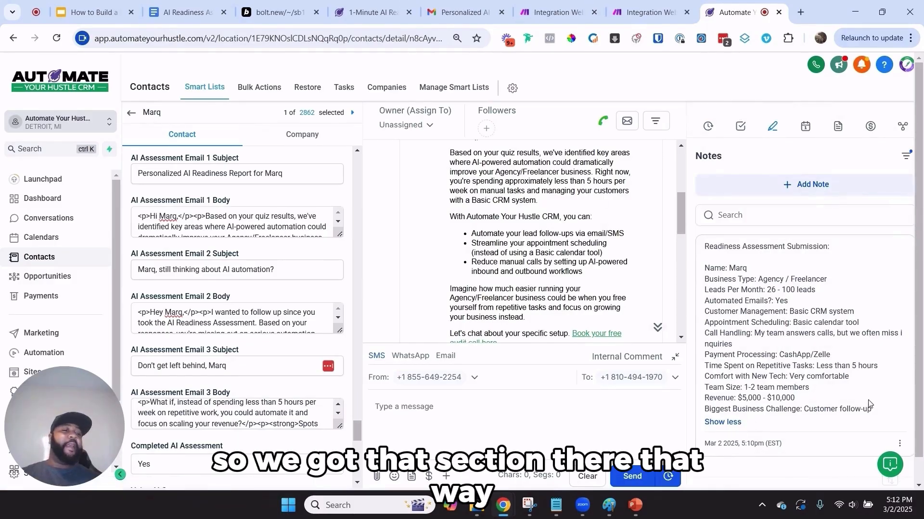
left_click_drag(870, 409, 708, 246)
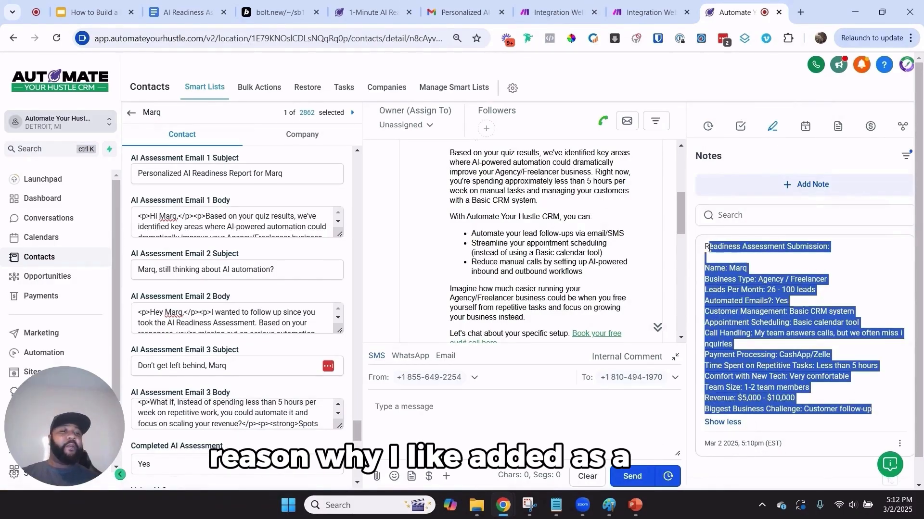
left_click(763, 273)
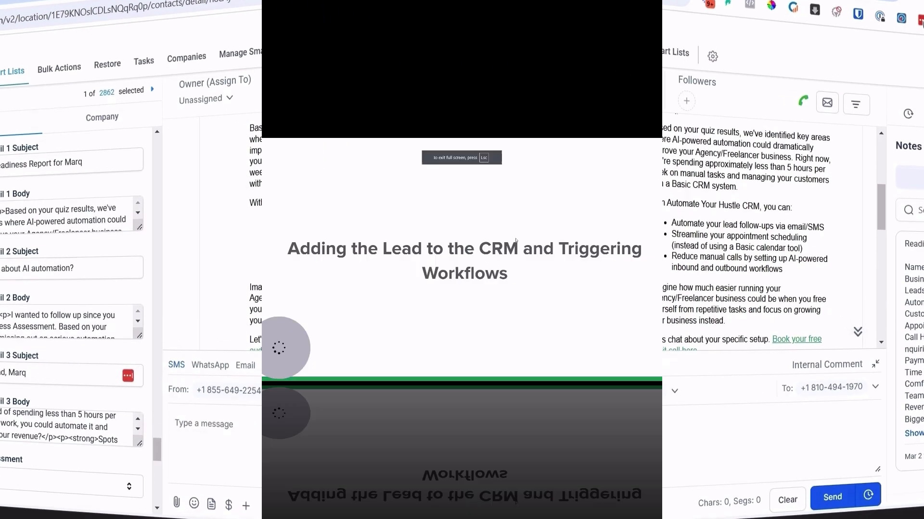
key("Right")
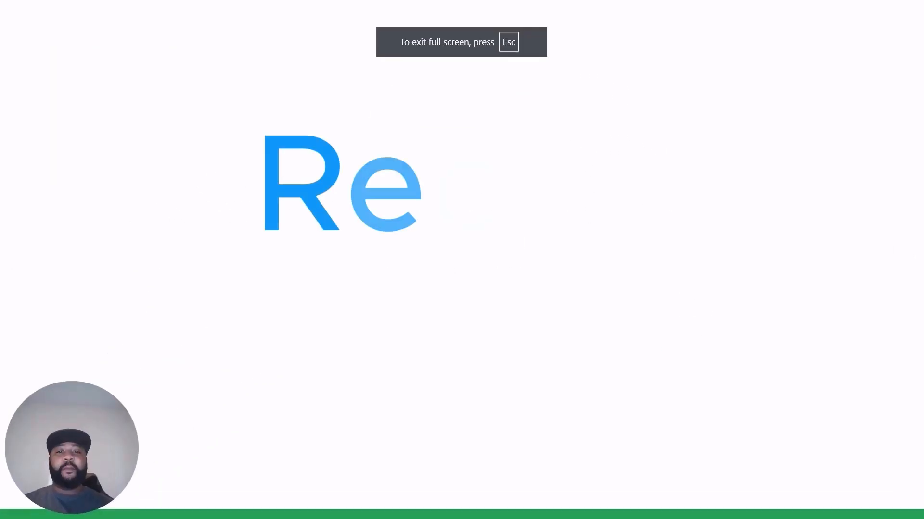